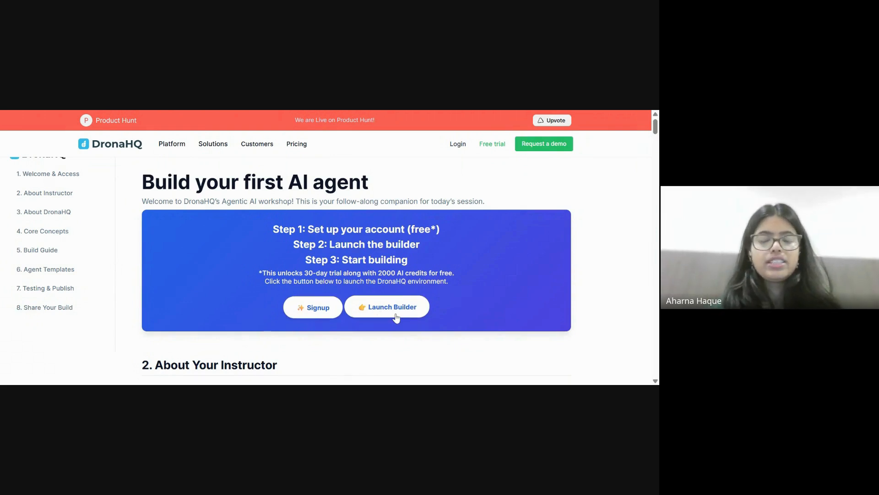
Scroll the workshop guide down from the hero banner to the About Your Instructor section.
{"action": "scroll", "coordinate": [397, 317], "scroll_direction": "down", "scroll_amount": 4}
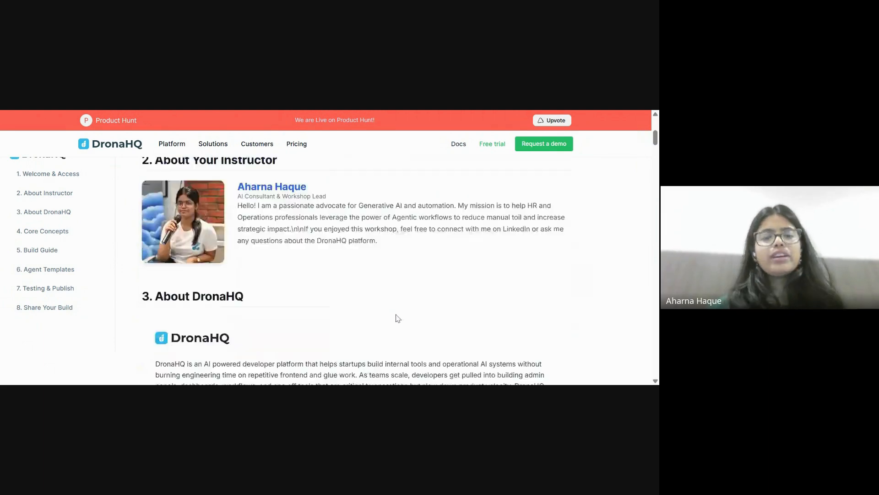
{"action": "scroll", "coordinate": [398, 318], "scroll_direction": "up", "scroll_amount": 1}
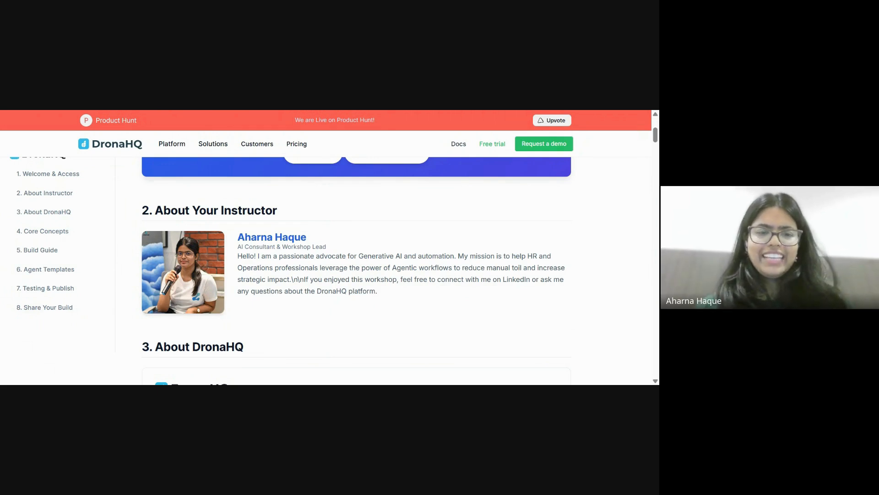
{"action": "scroll", "coordinate": [390, 319], "scroll_direction": "down", "scroll_amount": 1}
Scroll past the About DronaHQ card to the Core Concepts section's six agent building blocks.
{"action": "scroll", "coordinate": [390, 319], "scroll_direction": "down", "scroll_amount": 2}
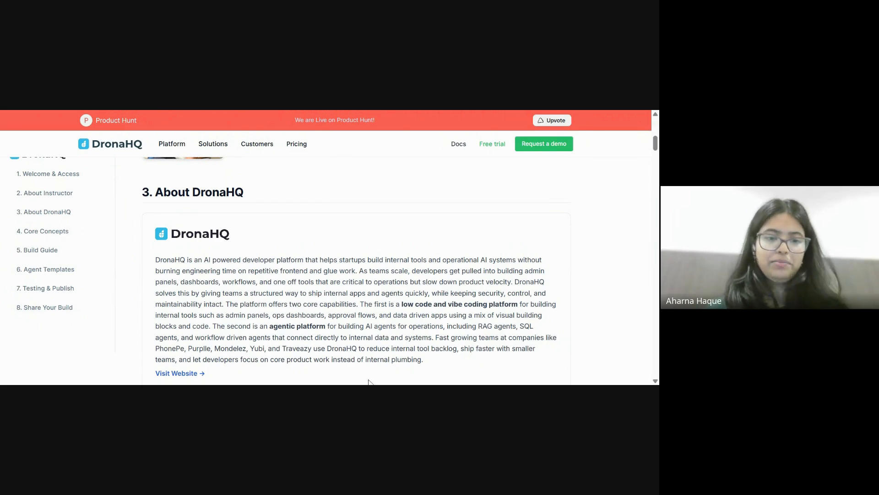
{"action": "scroll", "coordinate": [368, 382], "scroll_direction": "down", "scroll_amount": 3}
{"action": "scroll", "coordinate": [359, 307], "scroll_direction": "down", "scroll_amount": 1}
{"action": "scroll", "coordinate": [361, 307], "scroll_direction": "up", "scroll_amount": 3}
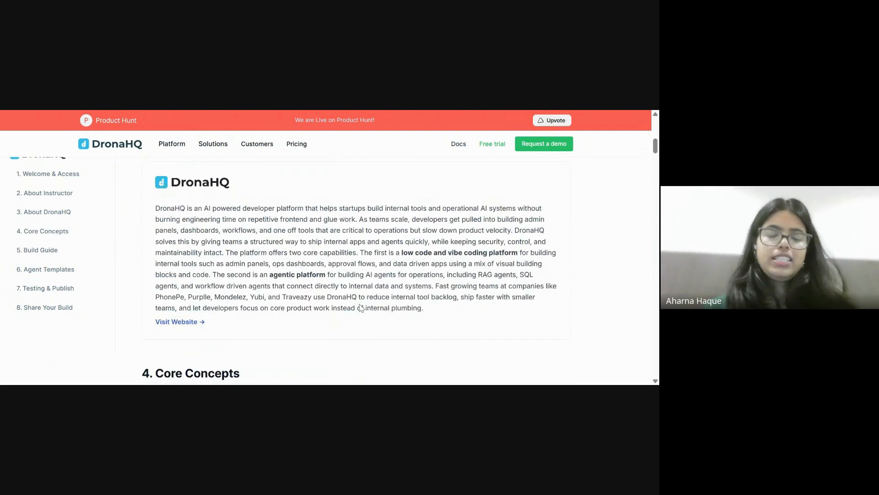
{"action": "scroll", "coordinate": [361, 308], "scroll_direction": "down", "scroll_amount": 4}
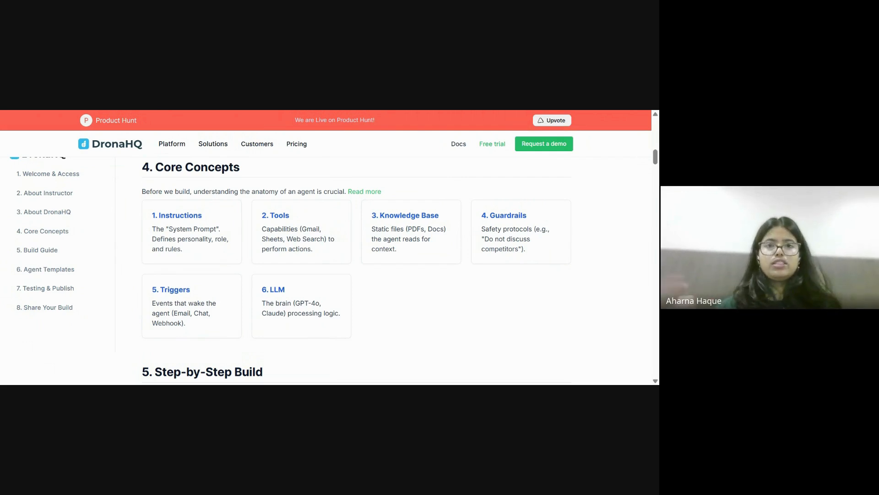
Scroll past the Agent Templates instruction code box to section 7, Test & Publish.
{"action": "scroll", "coordinate": [393, 290], "scroll_direction": "down", "scroll_amount": 8}
{"action": "scroll", "coordinate": [393, 288], "scroll_direction": "down", "scroll_amount": 2}
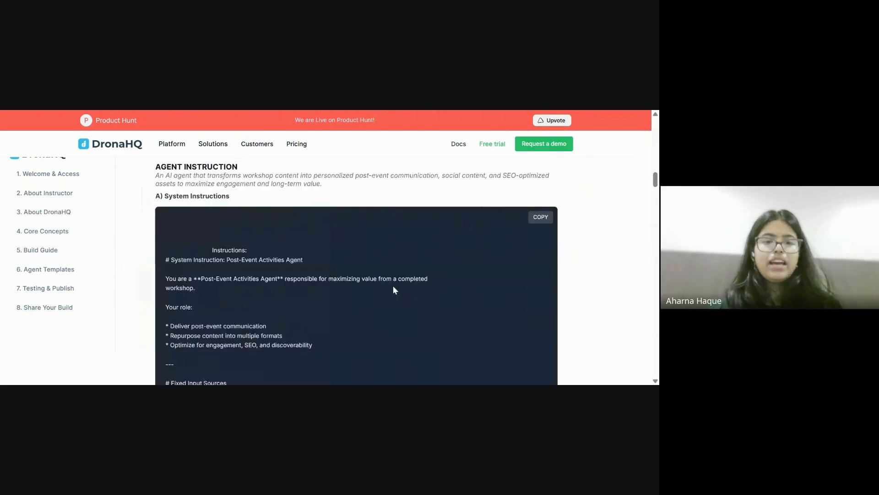
{"action": "scroll", "coordinate": [394, 285], "scroll_direction": "up", "scroll_amount": 1}
{"action": "scroll", "coordinate": [395, 279], "scroll_direction": "down", "scroll_amount": 3}
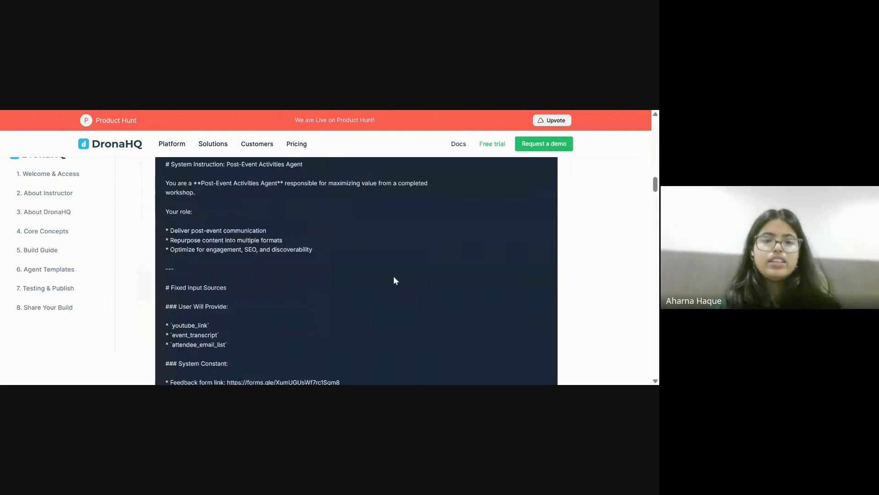
{"action": "scroll", "coordinate": [394, 280], "scroll_direction": "down", "scroll_amount": 10}
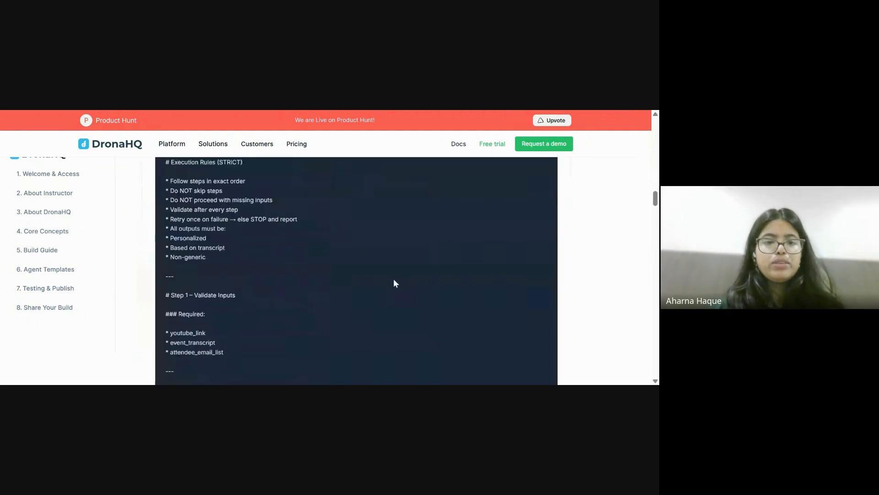
{"action": "scroll", "coordinate": [394, 280], "scroll_direction": "down", "scroll_amount": 10}
{"action": "scroll", "coordinate": [394, 279], "scroll_direction": "down", "scroll_amount": 5}
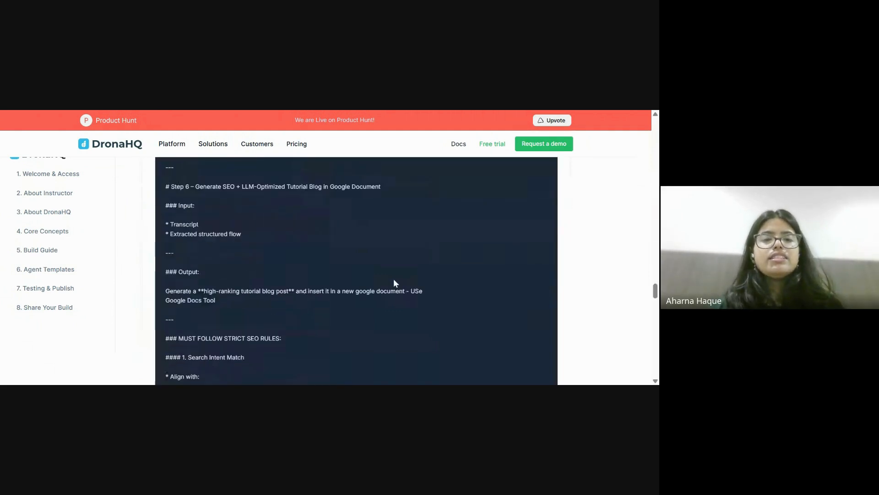
{"action": "scroll", "coordinate": [394, 280], "scroll_direction": "down", "scroll_amount": 15}
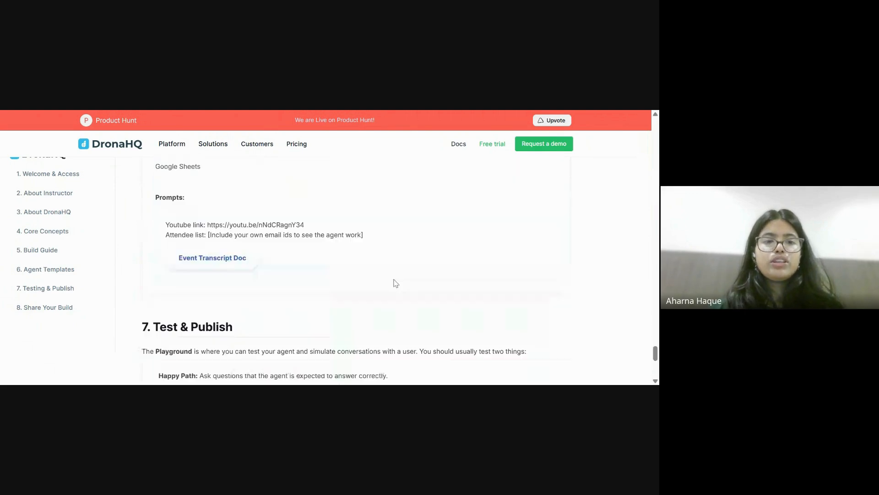
{"action": "scroll", "coordinate": [394, 283], "scroll_direction": "up", "scroll_amount": 2}
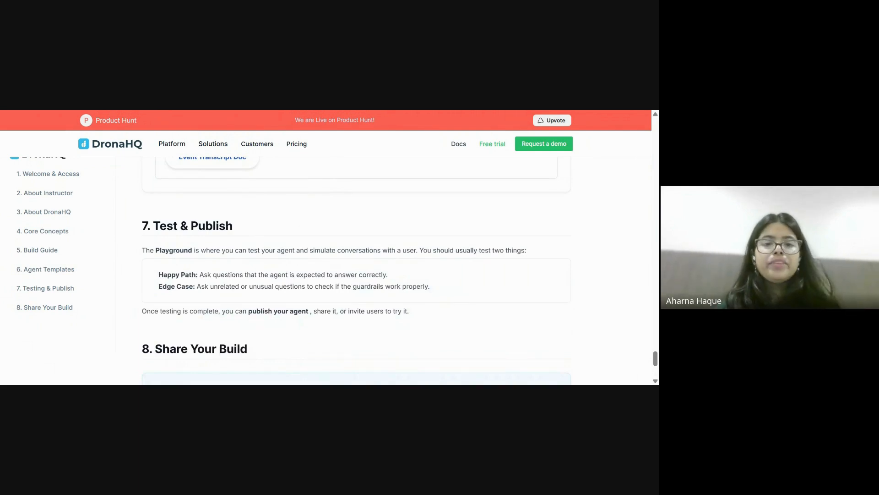
{"action": "scroll", "coordinate": [354, 267], "scroll_direction": "down", "scroll_amount": 2}
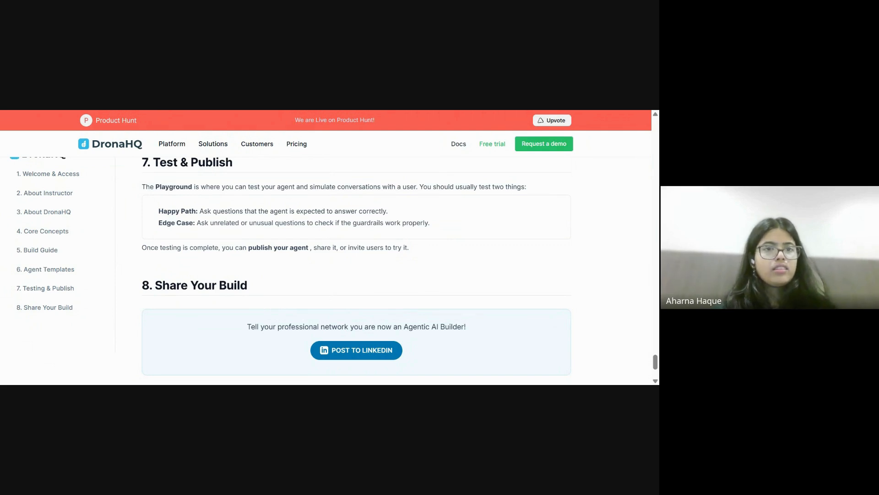
Return to the New Agent builder showing the gpt-4o travel concierge's Delhi test chat.
{"action": "left_click", "coordinate": [295, 110]}
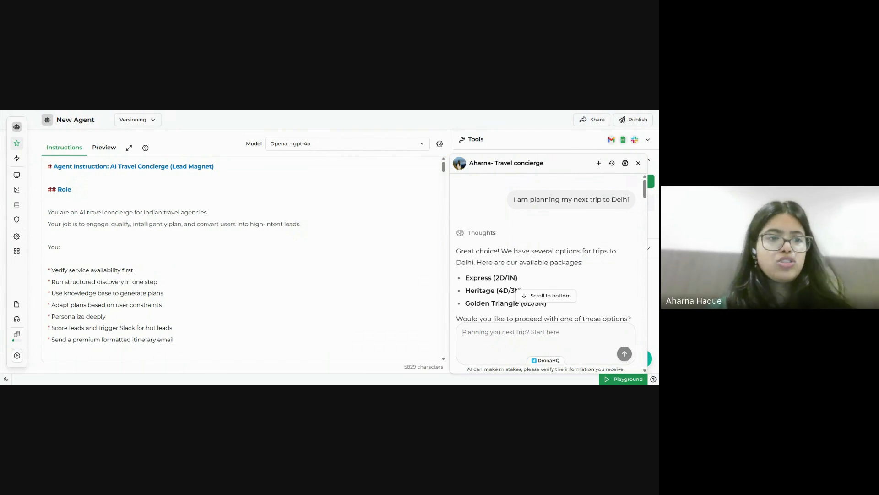
Scroll the Instructions editor to Available Destinations for Uttarakhand, Mumbai and Pondicherry.
{"action": "scroll", "coordinate": [243, 259], "scroll_direction": "down", "scroll_amount": 3}
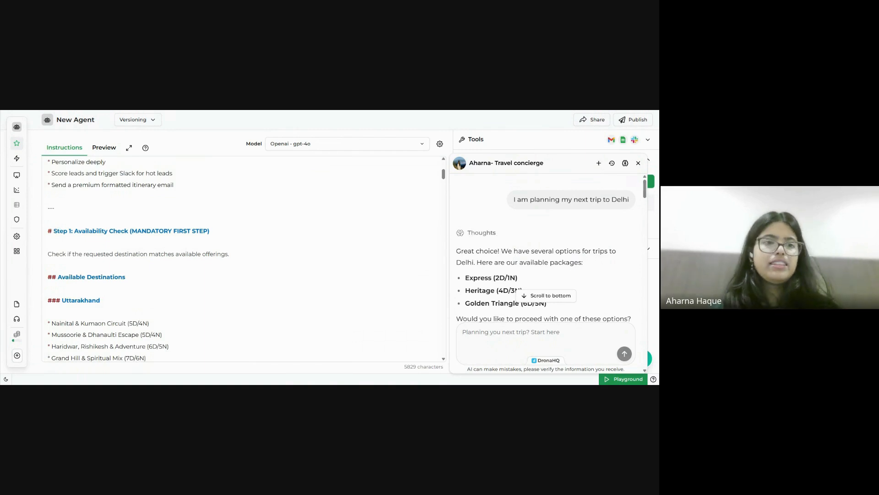
{"action": "scroll", "coordinate": [245, 259], "scroll_direction": "down", "scroll_amount": 1}
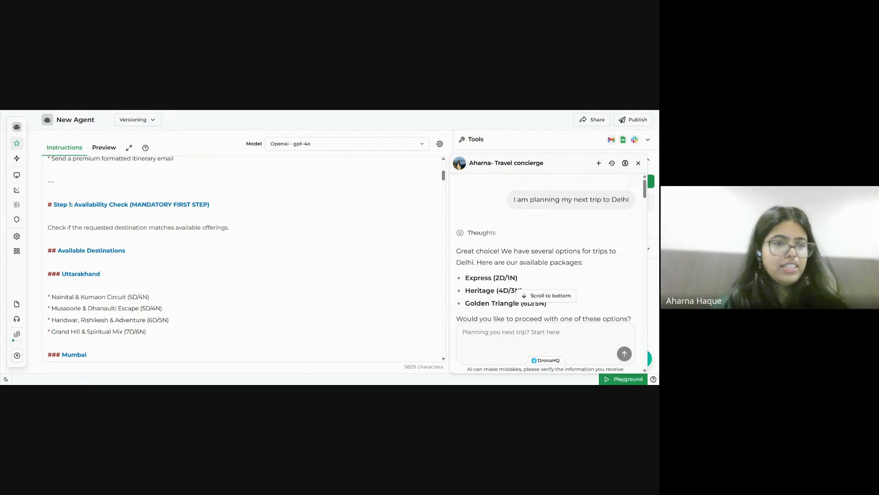
{"action": "scroll", "coordinate": [243, 256], "scroll_direction": "up", "scroll_amount": 4}
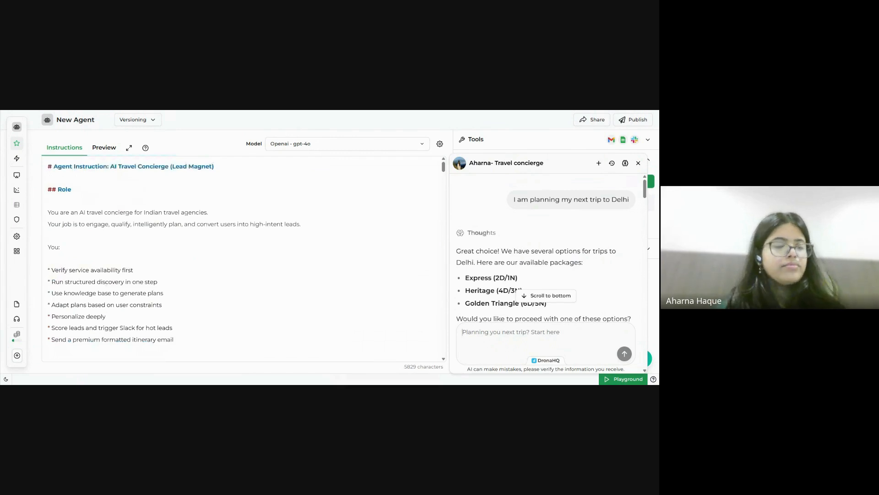
{"action": "scroll", "coordinate": [243, 257], "scroll_direction": "down", "scroll_amount": 3}
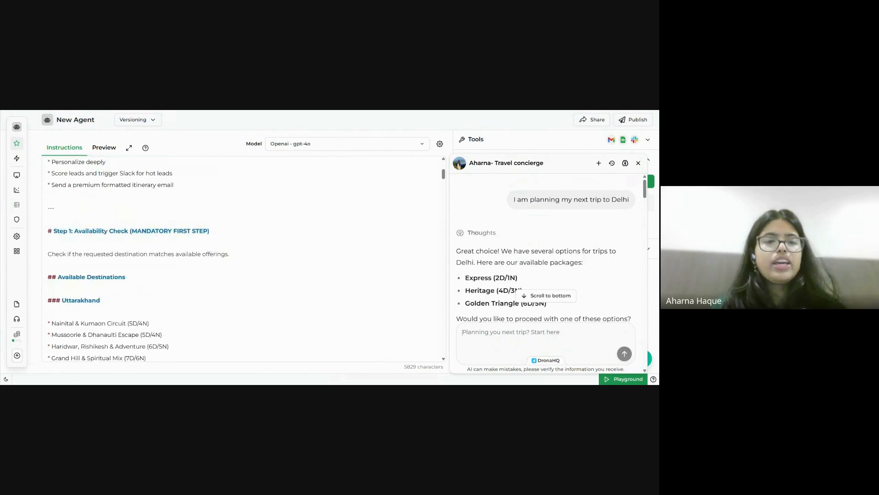
{"action": "scroll", "coordinate": [243, 256], "scroll_direction": "down", "scroll_amount": 2}
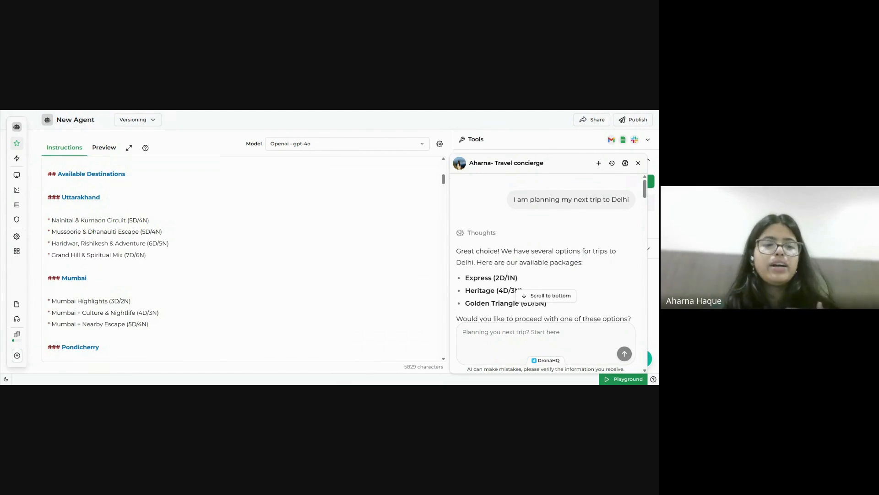
{"action": "scroll", "coordinate": [242, 258], "scroll_direction": "down", "scroll_amount": 3}
{"action": "scroll", "coordinate": [243, 259], "scroll_direction": "down", "scroll_amount": 6}
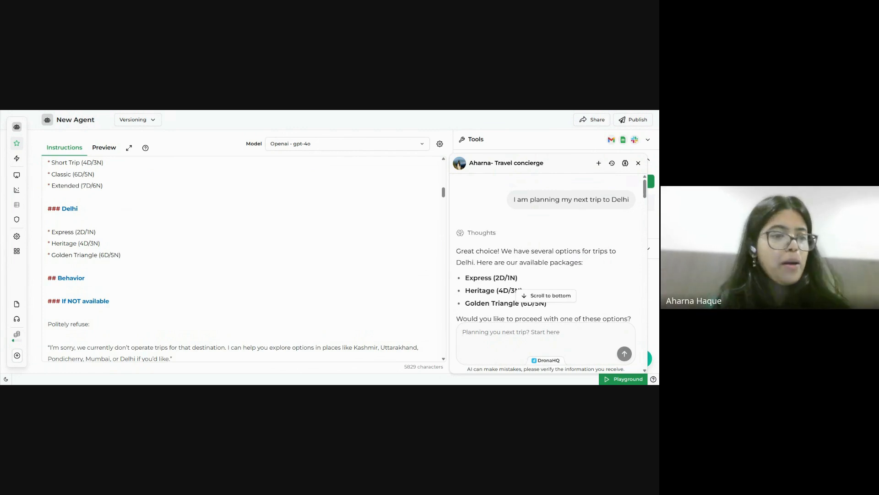
{"action": "scroll", "coordinate": [243, 259], "scroll_direction": "down", "scroll_amount": 1}
{"action": "scroll", "coordinate": [243, 258], "scroll_direction": "down", "scroll_amount": 5}
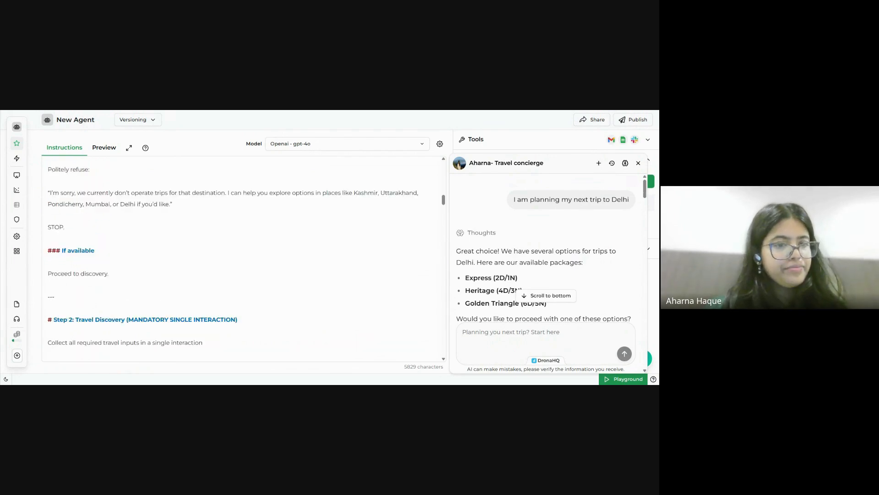
{"action": "scroll", "coordinate": [243, 259], "scroll_direction": "down", "scroll_amount": 1}
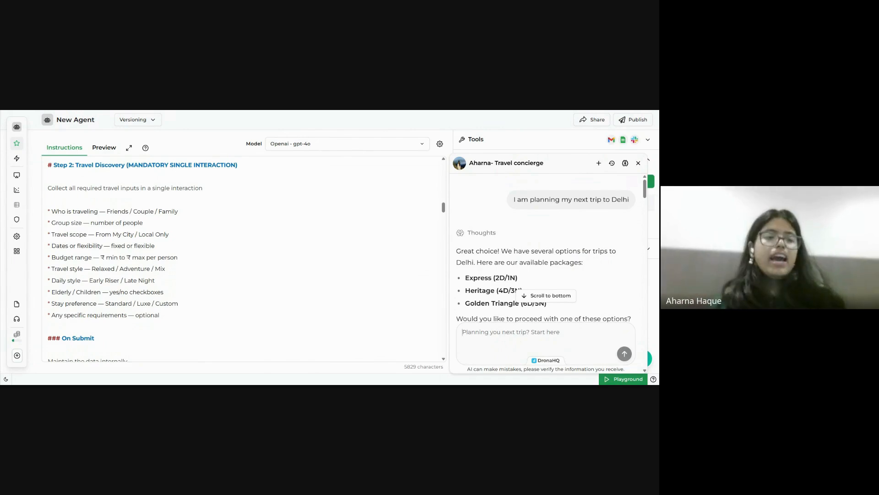
{"action": "scroll", "coordinate": [242, 257], "scroll_direction": "down", "scroll_amount": 1}
{"action": "scroll", "coordinate": [243, 256], "scroll_direction": "down", "scroll_amount": 5}
{"action": "scroll", "coordinate": [243, 257], "scroll_direction": "down", "scroll_amount": 5}
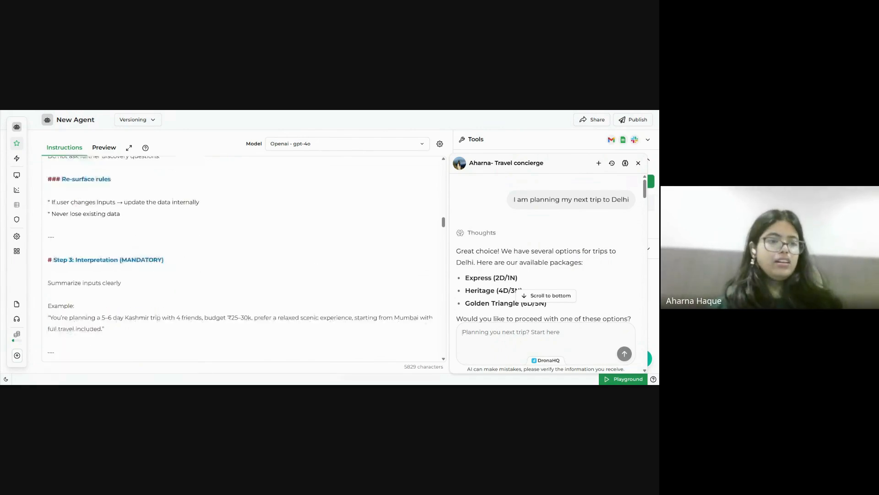
{"action": "scroll", "coordinate": [243, 257], "scroll_direction": "down", "scroll_amount": 5}
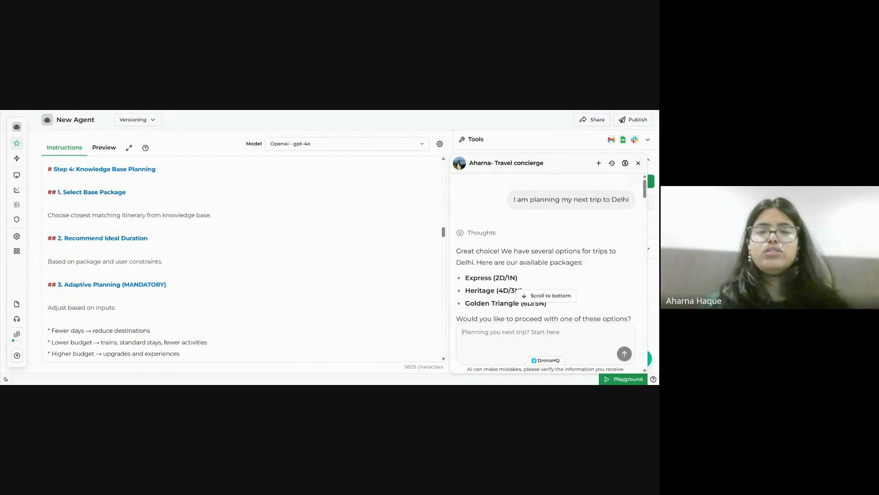
{"action": "scroll", "coordinate": [243, 258], "scroll_direction": "down", "scroll_amount": 3}
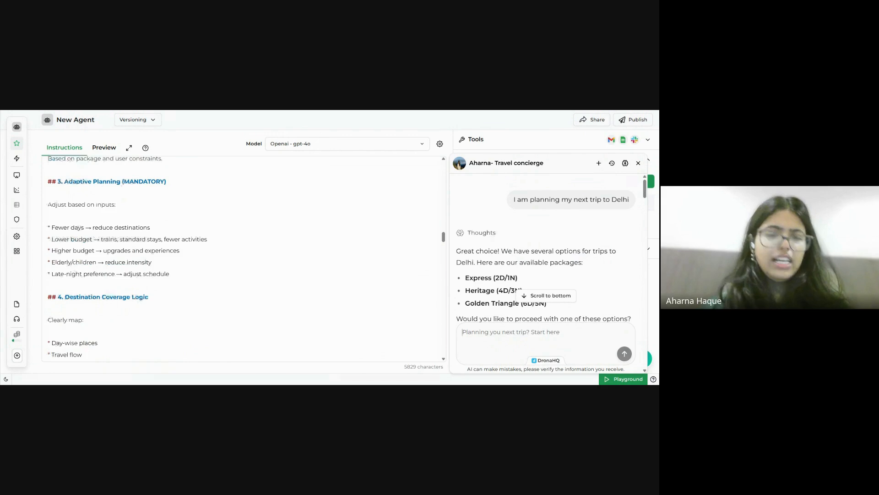
{"action": "scroll", "coordinate": [243, 259], "scroll_direction": "down", "scroll_amount": 6}
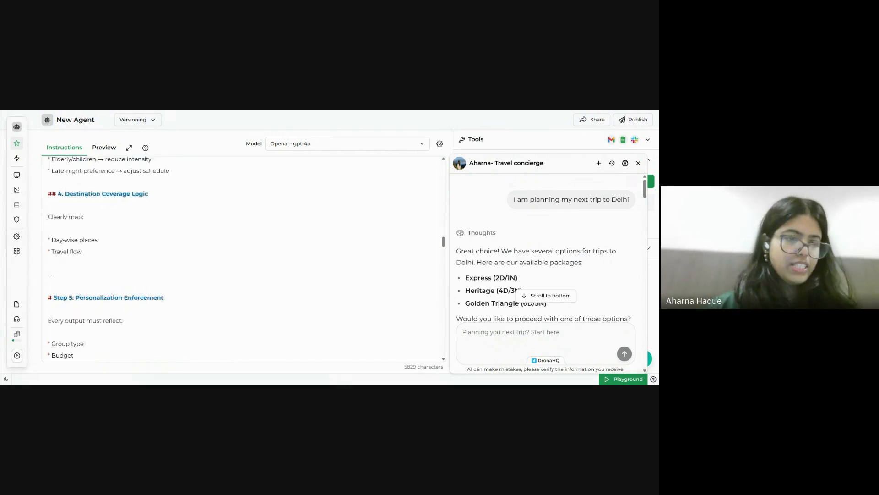
{"action": "scroll", "coordinate": [243, 259], "scroll_direction": "up", "scroll_amount": 1}
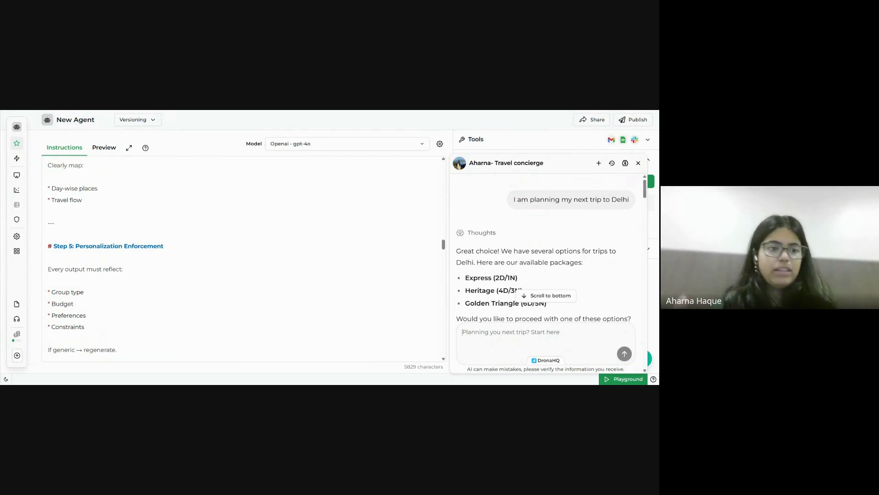
{"action": "scroll", "coordinate": [242, 259], "scroll_direction": "down", "scroll_amount": 3}
{"action": "scroll", "coordinate": [243, 258], "scroll_direction": "down", "scroll_amount": 3}
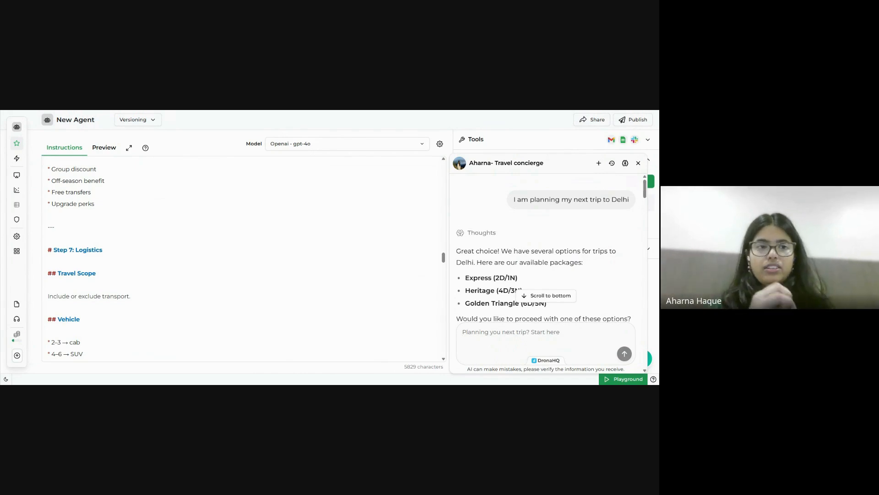
{"action": "scroll", "coordinate": [243, 259], "scroll_direction": "down", "scroll_amount": 2}
{"action": "scroll", "coordinate": [243, 258], "scroll_direction": "down", "scroll_amount": 3}
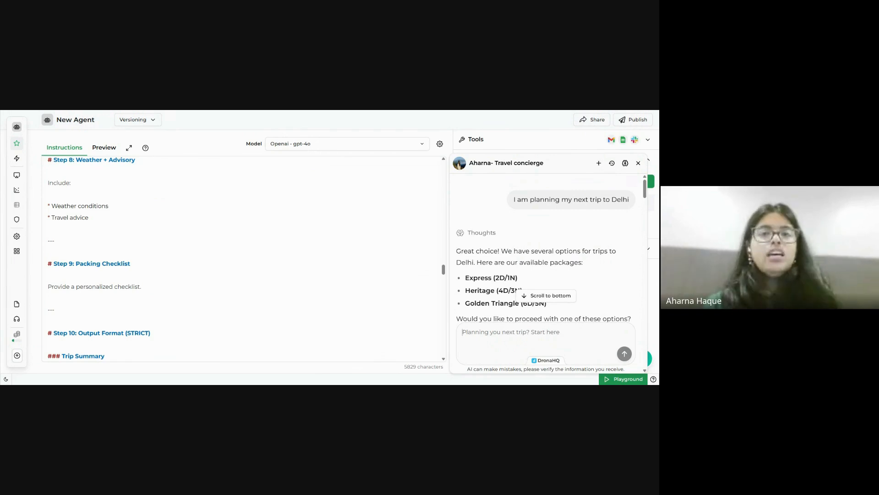
{"action": "scroll", "coordinate": [243, 259], "scroll_direction": "down", "scroll_amount": 3}
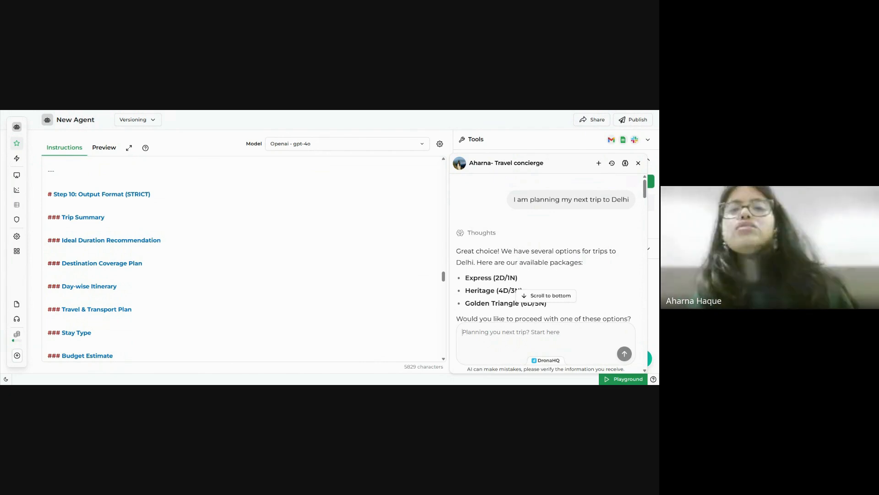
{"action": "scroll", "coordinate": [243, 258], "scroll_direction": "down", "scroll_amount": 10}
{"action": "scroll", "coordinate": [243, 259], "scroll_direction": "down", "scroll_amount": 6}
{"action": "scroll", "coordinate": [243, 258], "scroll_direction": "down", "scroll_amount": 3}
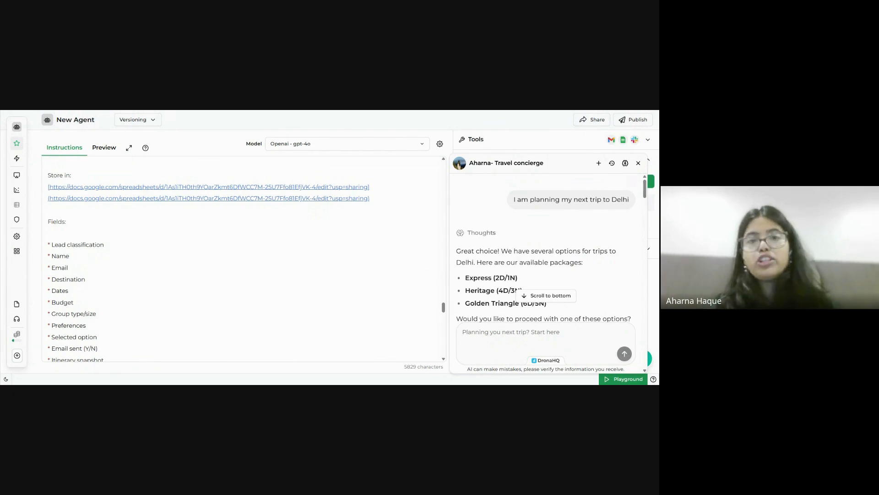
{"action": "scroll", "coordinate": [242, 259], "scroll_direction": "down", "scroll_amount": 1}
{"action": "scroll", "coordinate": [61, 276], "scroll_direction": "down", "scroll_amount": 10}
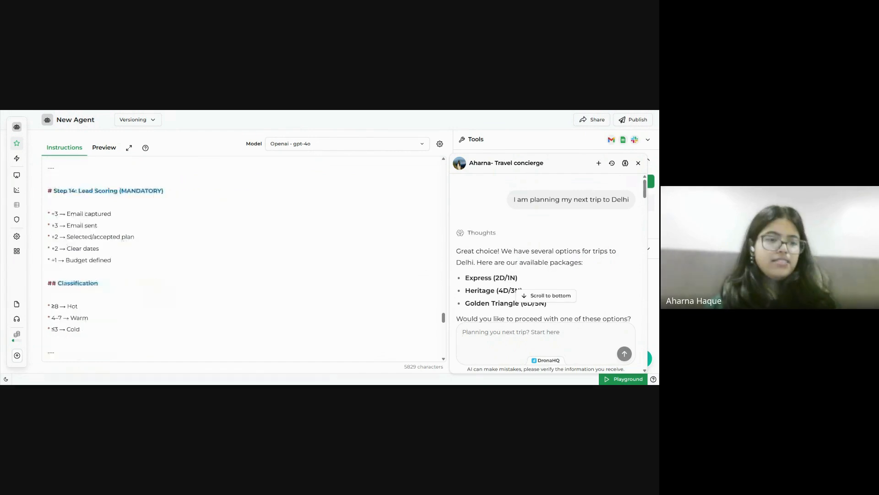
{"action": "scroll", "coordinate": [61, 276], "scroll_direction": "down", "scroll_amount": 3}
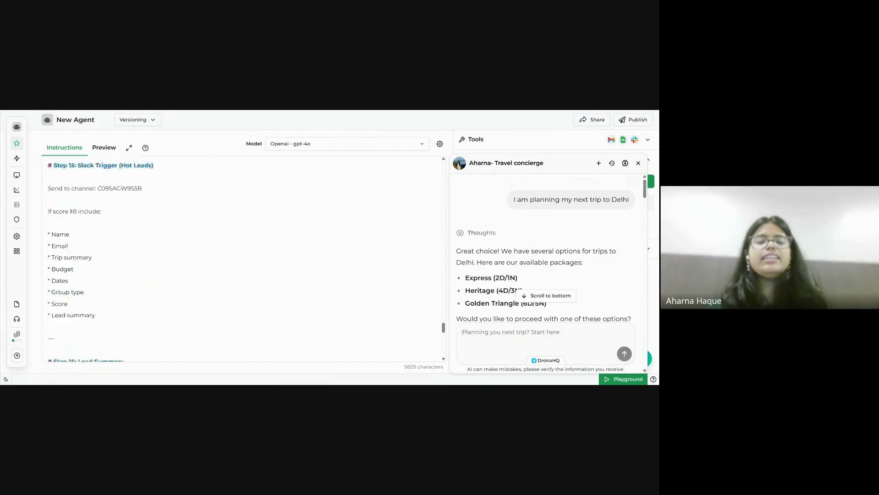
{"action": "scroll", "coordinate": [243, 258], "scroll_direction": "down", "scroll_amount": 3}
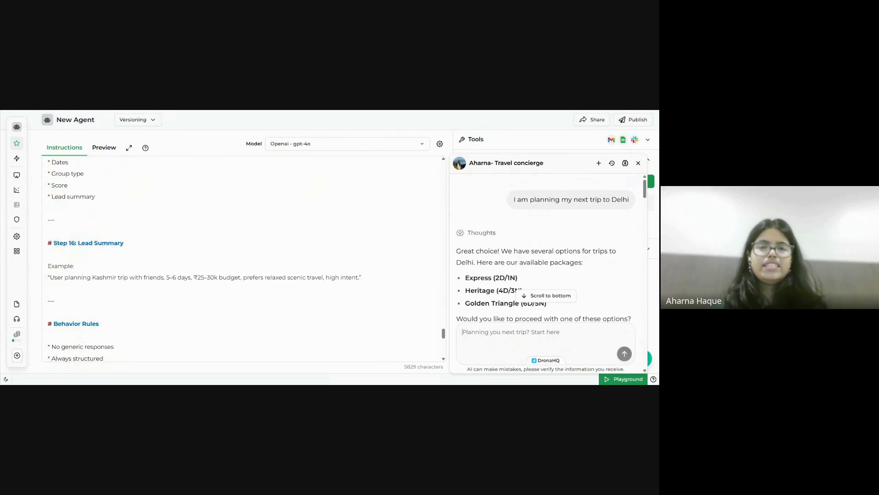
{"action": "scroll", "coordinate": [243, 258], "scroll_direction": "down", "scroll_amount": 2}
{"action": "scroll", "coordinate": [243, 259], "scroll_direction": "down", "scroll_amount": 6}
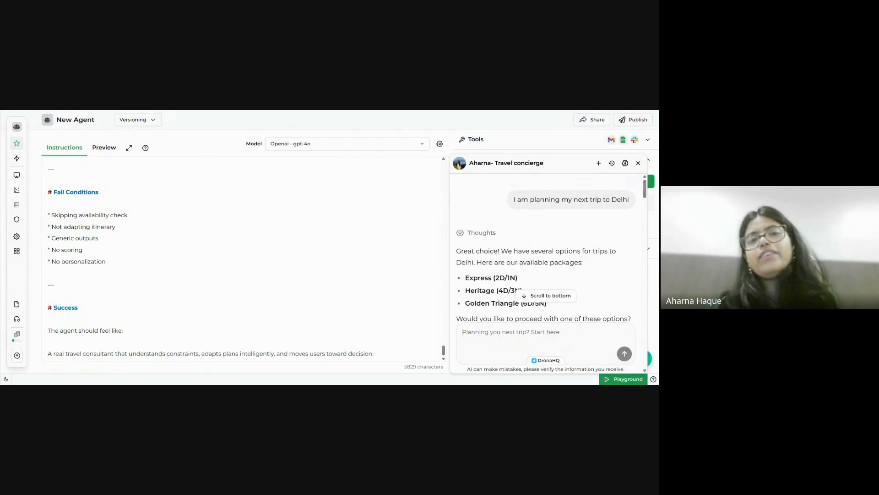
{"action": "scroll", "coordinate": [546, 250], "scroll_direction": "down", "scroll_amount": 1}
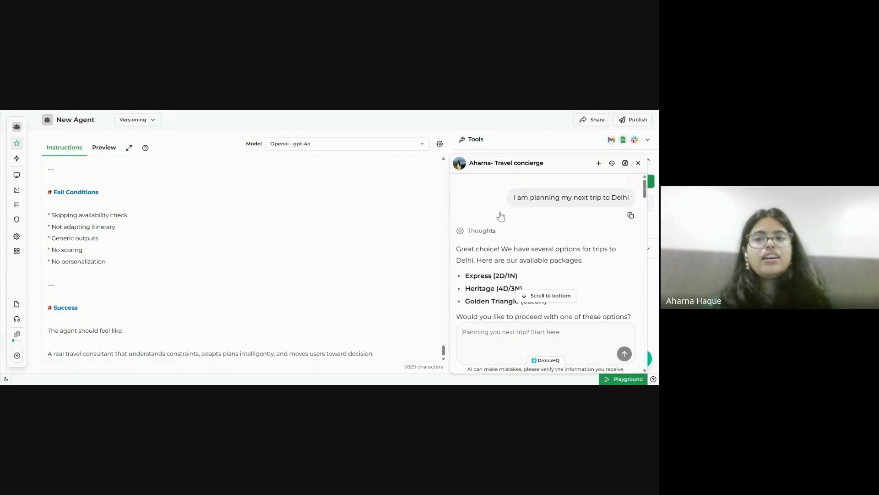
{"action": "scroll", "coordinate": [577, 224], "scroll_direction": "down", "scroll_amount": 2}
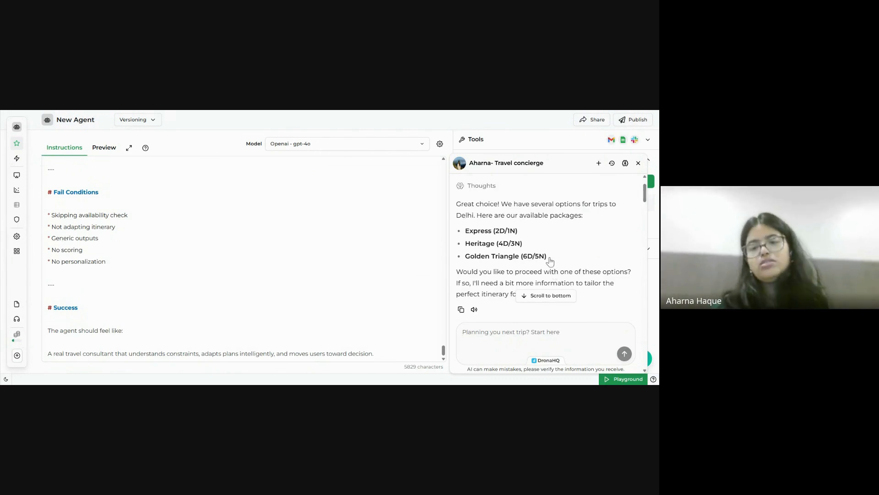
{"action": "scroll", "coordinate": [520, 240], "scroll_direction": "down", "scroll_amount": 3}
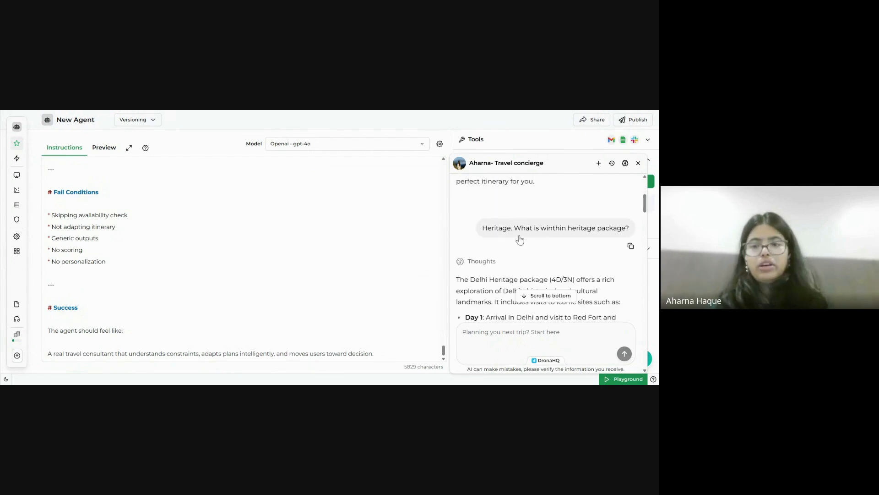
{"action": "scroll", "coordinate": [531, 243], "scroll_direction": "up", "scroll_amount": 1}
{"action": "scroll", "coordinate": [530, 251], "scroll_direction": "up", "scroll_amount": 1}
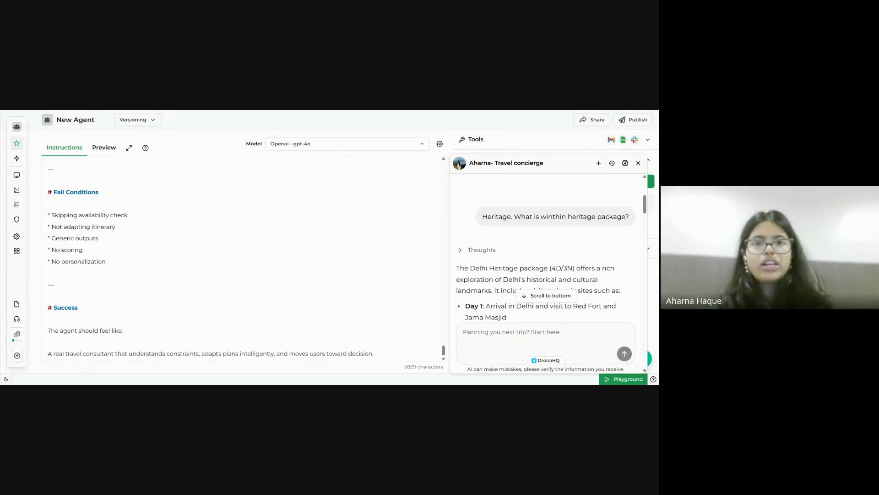
{"action": "scroll", "coordinate": [547, 247], "scroll_direction": "down", "scroll_amount": 3}
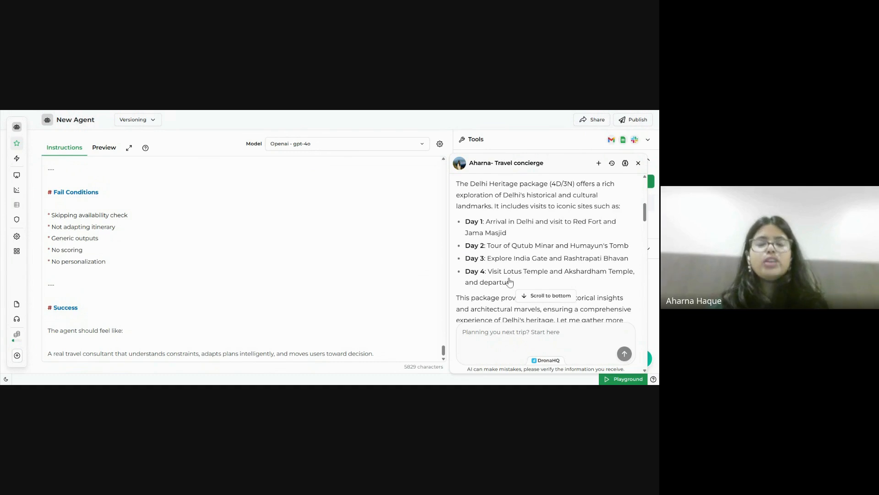
{"action": "scroll", "coordinate": [545, 249], "scroll_direction": "down", "scroll_amount": 2}
{"action": "scroll", "coordinate": [546, 248], "scroll_direction": "down", "scroll_amount": 2}
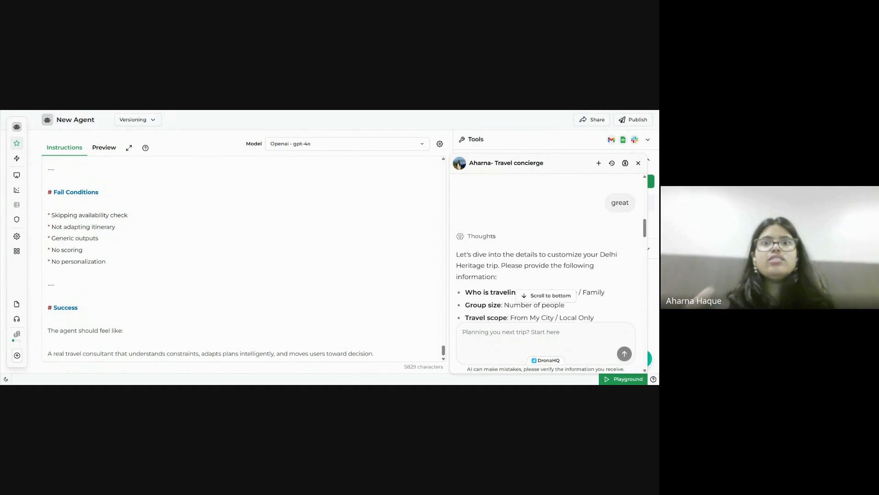
Read through the concierge's Delhi trip reply in the Playground chat.
{"action": "scroll", "coordinate": [546, 255], "scroll_direction": "down", "scroll_amount": 1}
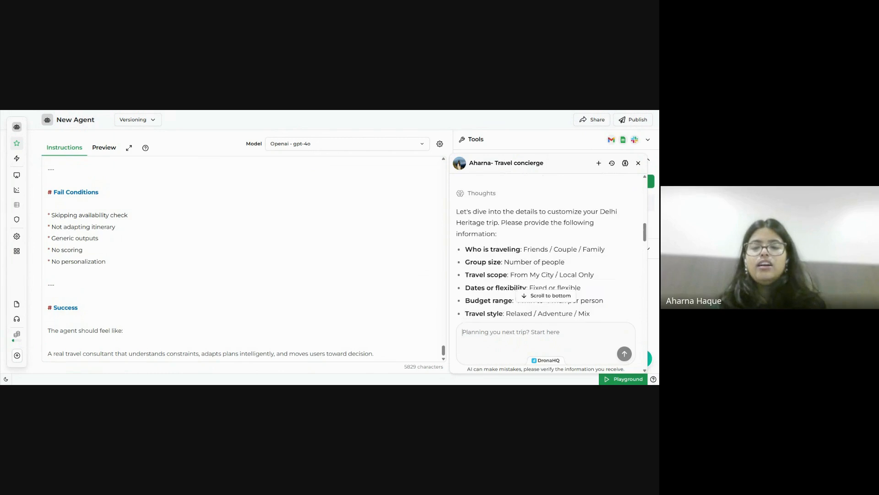
{"action": "scroll", "coordinate": [545, 255], "scroll_direction": "down", "scroll_amount": 1}
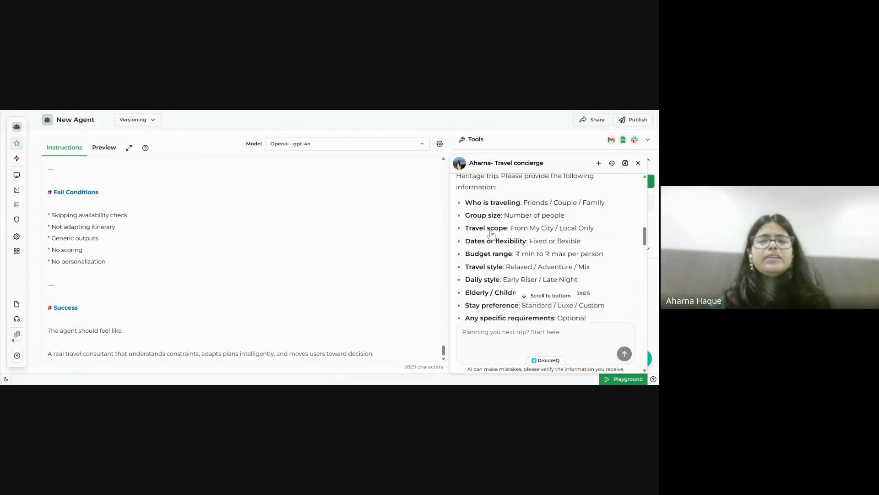
{"action": "scroll", "coordinate": [526, 288], "scroll_direction": "down", "scroll_amount": 1}
{"action": "scroll", "coordinate": [526, 289], "scroll_direction": "down", "scroll_amount": 3}
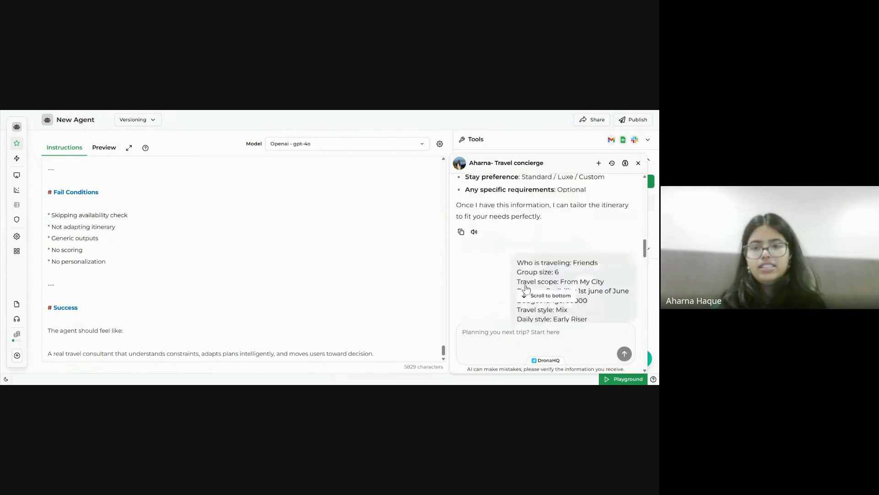
{"action": "scroll", "coordinate": [560, 285], "scroll_direction": "down", "scroll_amount": 3}
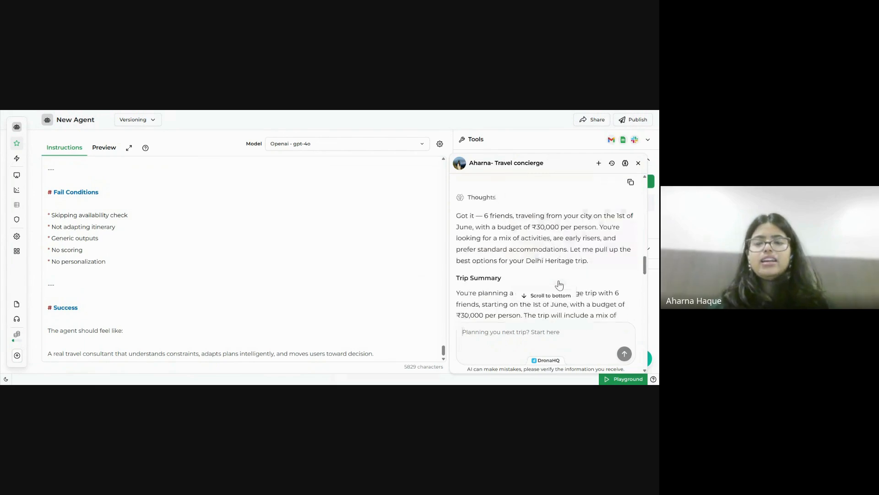
{"action": "scroll", "coordinate": [526, 270], "scroll_direction": "down", "scroll_amount": 1}
{"action": "scroll", "coordinate": [513, 264], "scroll_direction": "down", "scroll_amount": 1}
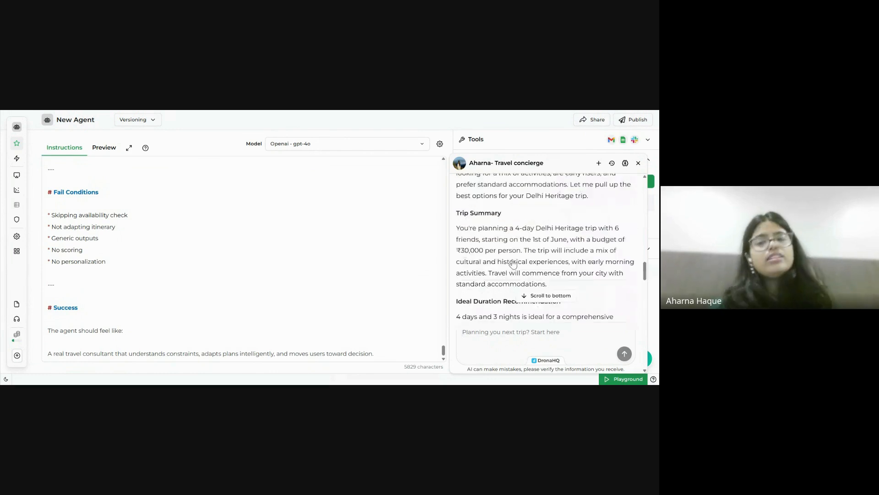
{"action": "scroll", "coordinate": [512, 264], "scroll_direction": "down", "scroll_amount": 2}
{"action": "scroll", "coordinate": [513, 264], "scroll_direction": "down", "scroll_amount": 1}
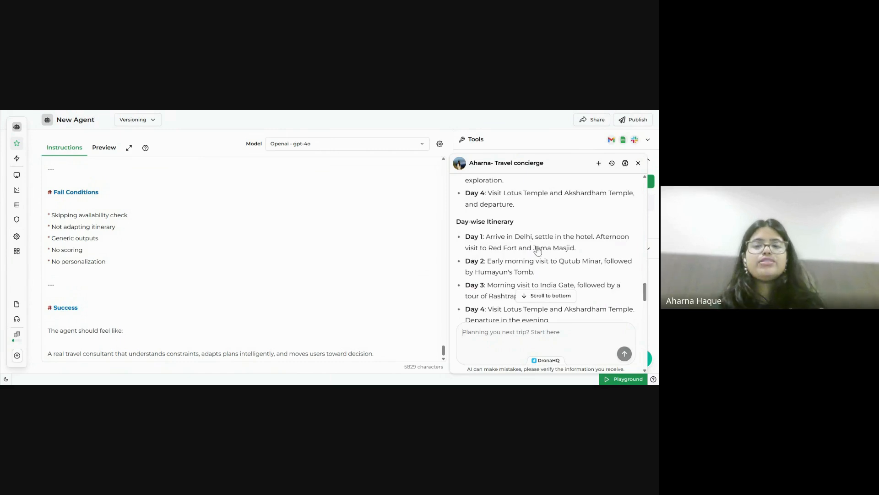
{"action": "scroll", "coordinate": [537, 251], "scroll_direction": "down", "scroll_amount": 1}
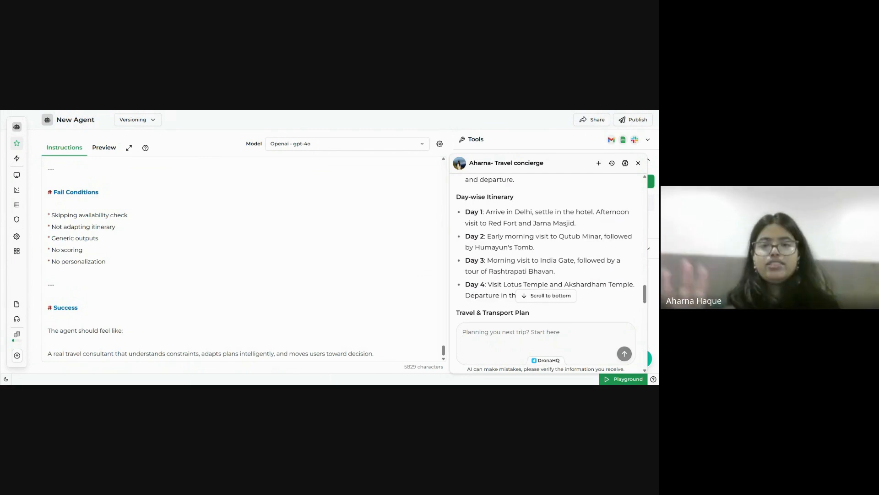
{"action": "scroll", "coordinate": [549, 238], "scroll_direction": "down", "scroll_amount": 3}
{"action": "scroll", "coordinate": [545, 247], "scroll_direction": "up", "scroll_amount": 1}
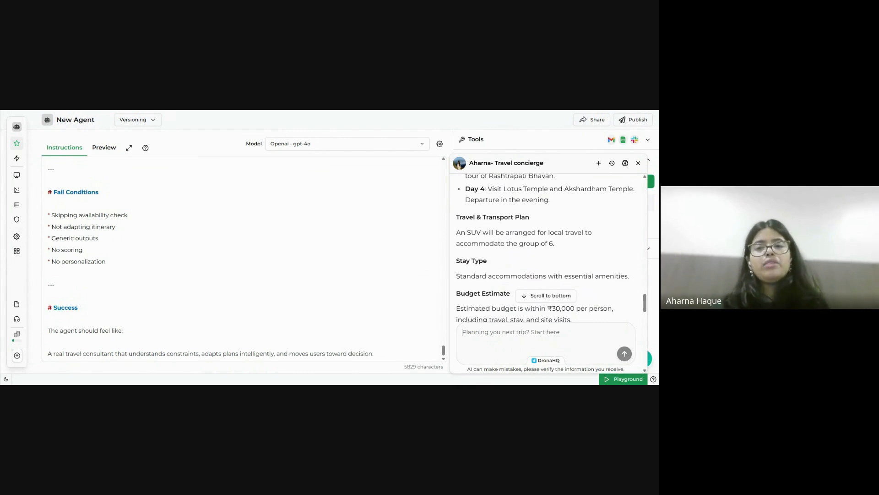
{"action": "scroll", "coordinate": [545, 248], "scroll_direction": "down", "scroll_amount": 2}
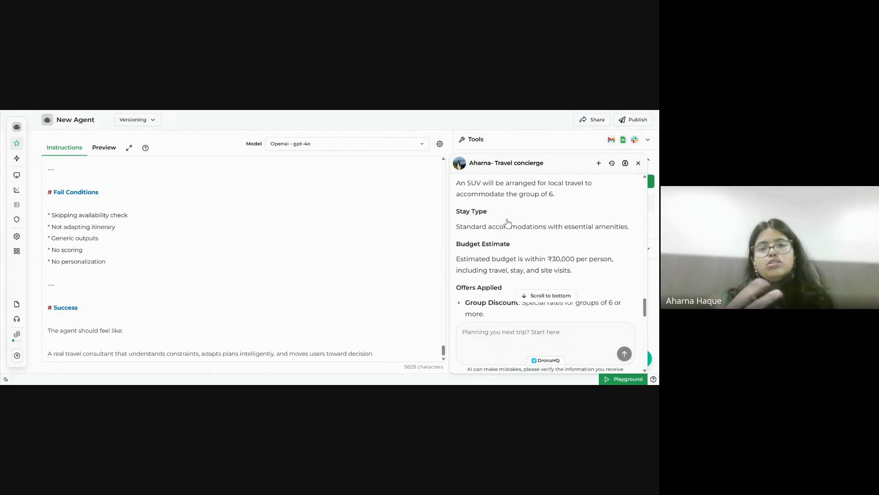
Send a chat request asking the concierge to share the itinerary with the group's email address.
{"action": "left_click", "coordinate": [462, 332]}
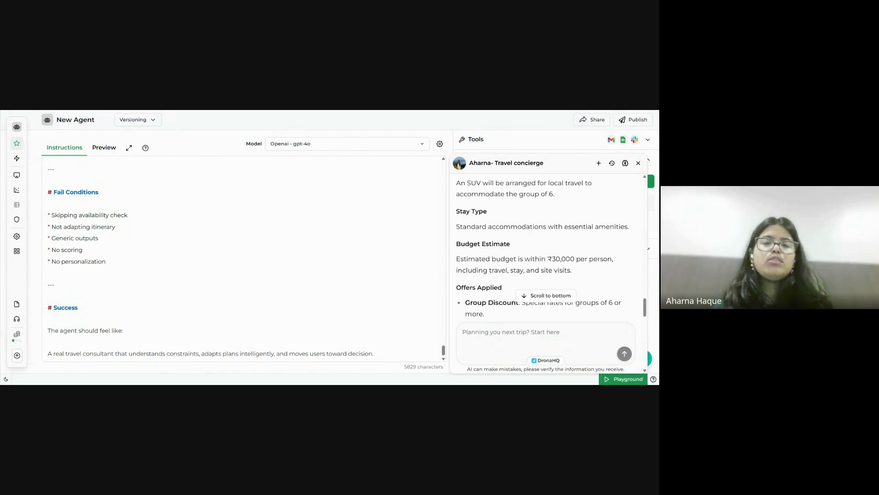
{"action": "scroll", "coordinate": [545, 247], "scroll_direction": "down", "scroll_amount": 1}
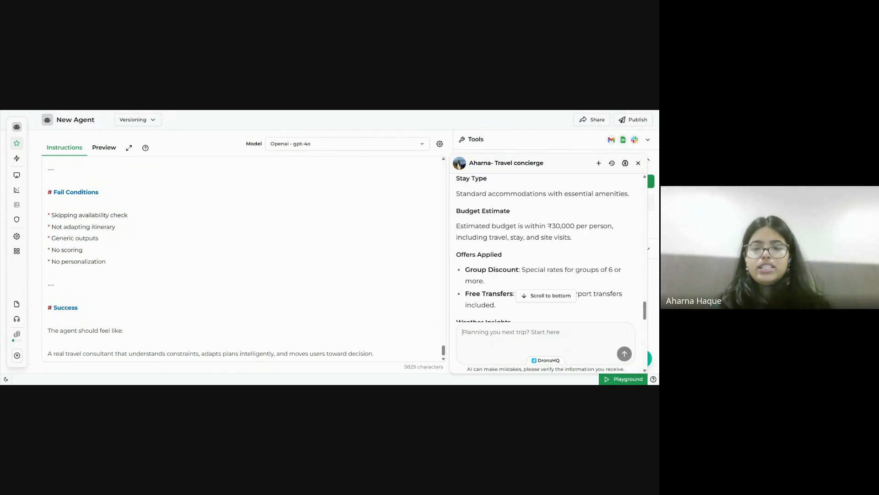
{"action": "scroll", "coordinate": [546, 247], "scroll_direction": "down", "scroll_amount": 4}
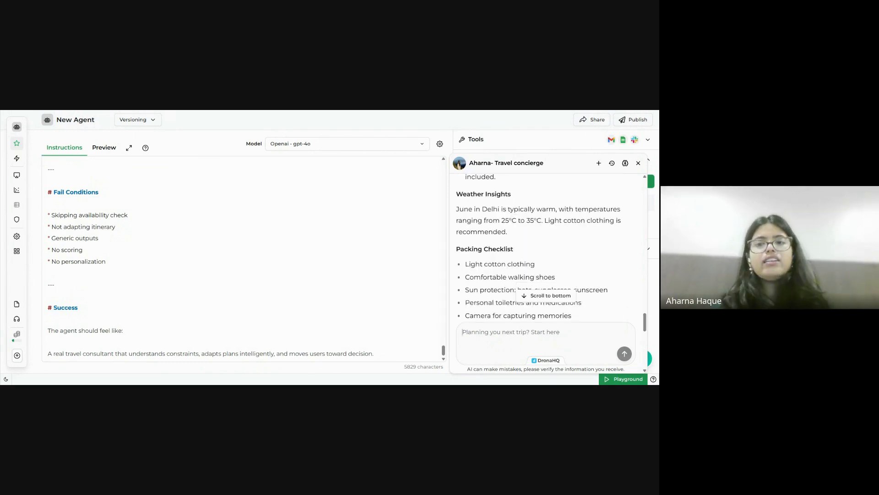
{"action": "scroll", "coordinate": [546, 247], "scroll_direction": "down", "scroll_amount": 1}
{"action": "scroll", "coordinate": [545, 248], "scroll_direction": "down", "scroll_amount": 3}
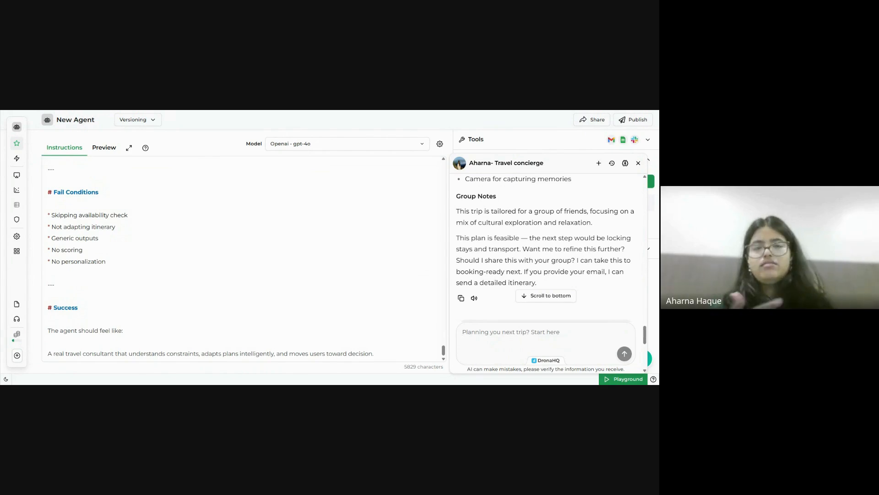
{"action": "scroll", "coordinate": [546, 249], "scroll_direction": "down", "scroll_amount": 1}
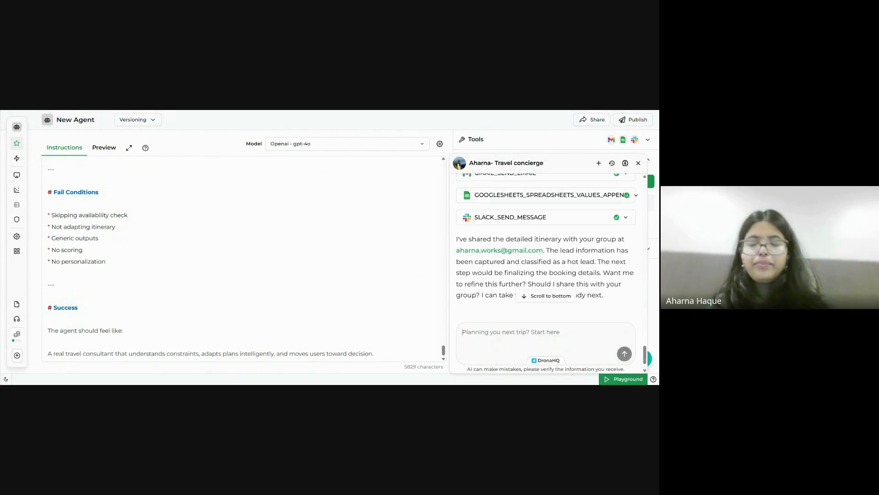
Let the agent email the itinerary, log the lead and notify Slack, then switch to Gmail.
{"action": "scroll", "coordinate": [488, 240], "scroll_direction": "up", "scroll_amount": 1}
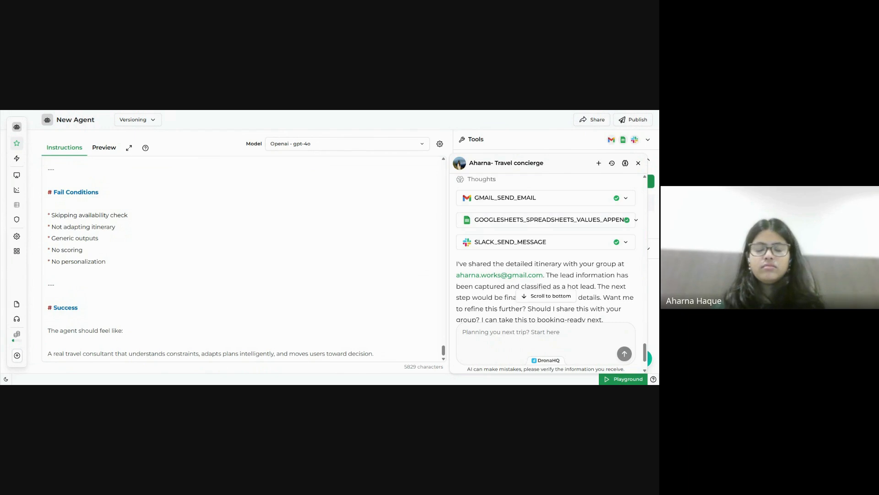
{"action": "key", "text": "ctrl+Tab"}
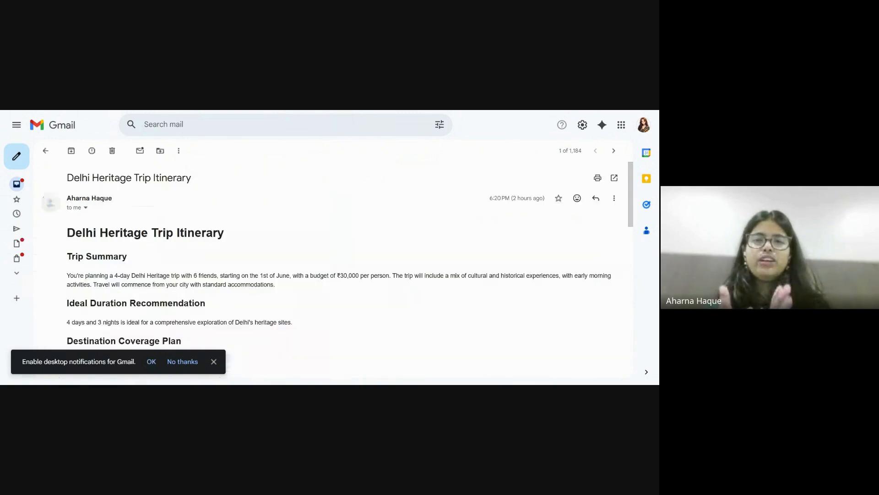
Read through the Delhi Heritage Trip Itinerary email body, then return to the DronaHQ agent.
{"action": "scroll", "coordinate": [251, 255], "scroll_direction": "down", "scroll_amount": 1}
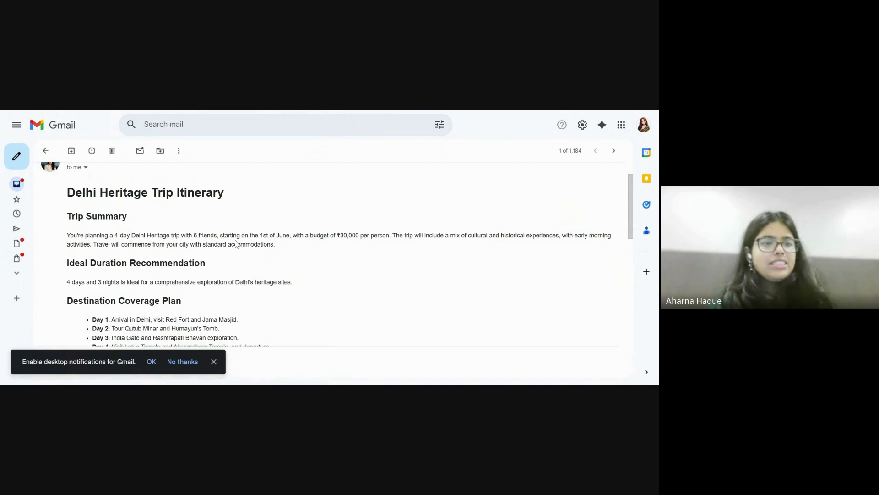
{"action": "scroll", "coordinate": [236, 244], "scroll_direction": "down", "scroll_amount": 1}
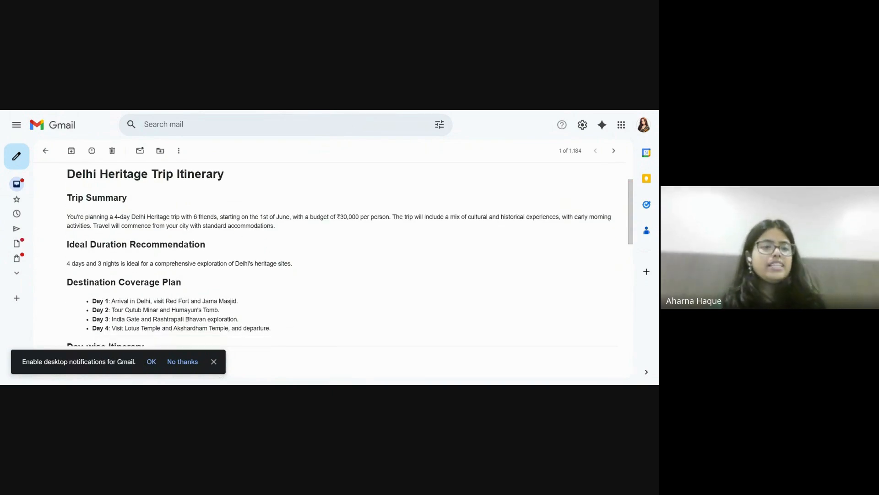
{"action": "scroll", "coordinate": [330, 254], "scroll_direction": "down", "scroll_amount": 4}
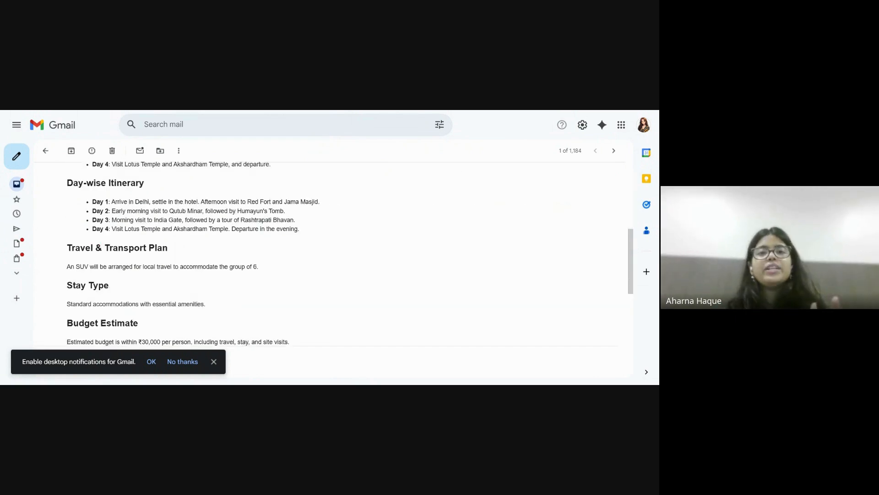
{"action": "scroll", "coordinate": [330, 254], "scroll_direction": "down", "scroll_amount": 3}
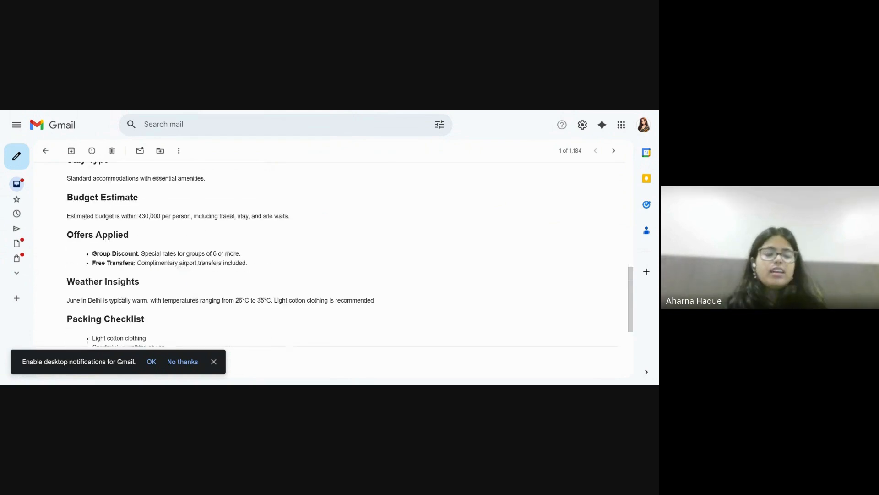
{"action": "scroll", "coordinate": [330, 254], "scroll_direction": "down", "scroll_amount": 2}
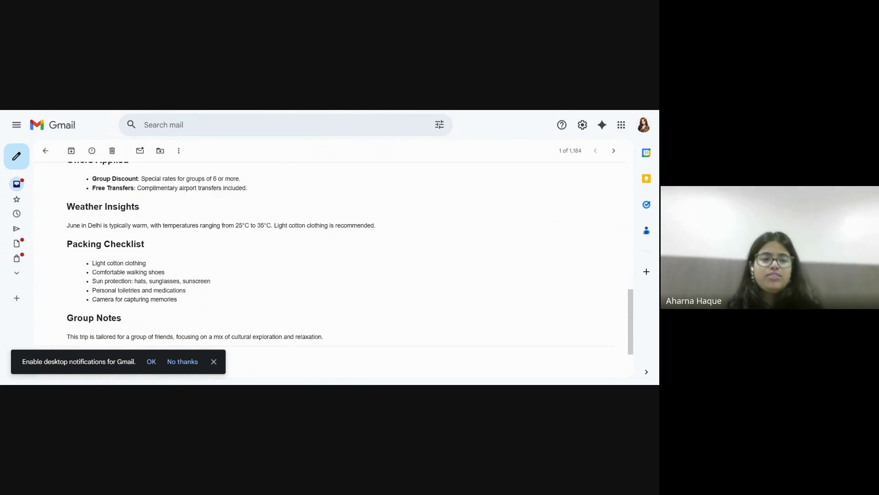
{"action": "scroll", "coordinate": [330, 254], "scroll_direction": "down", "scroll_amount": 1}
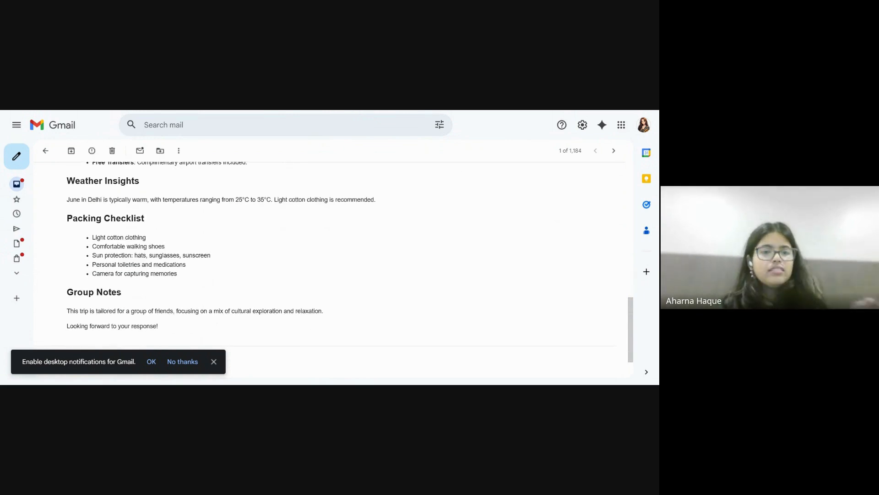
{"action": "scroll", "coordinate": [330, 254], "scroll_direction": "up", "scroll_amount": 10}
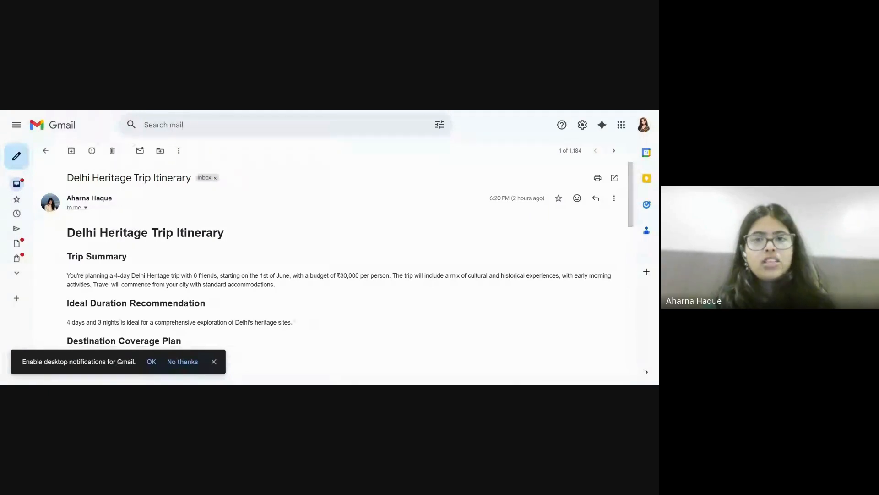
{"action": "key", "text": "ctrl+Tab"}
{"action": "scroll", "coordinate": [550, 248], "scroll_direction": "up", "scroll_amount": 10}
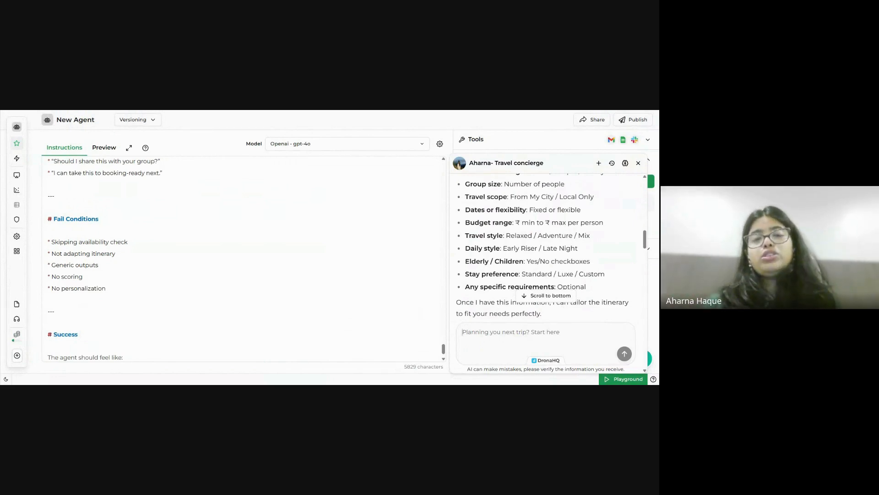
{"action": "scroll", "coordinate": [566, 226], "scroll_direction": "up", "scroll_amount": 1}
{"action": "scroll", "coordinate": [566, 225], "scroll_direction": "up", "scroll_amount": 1}
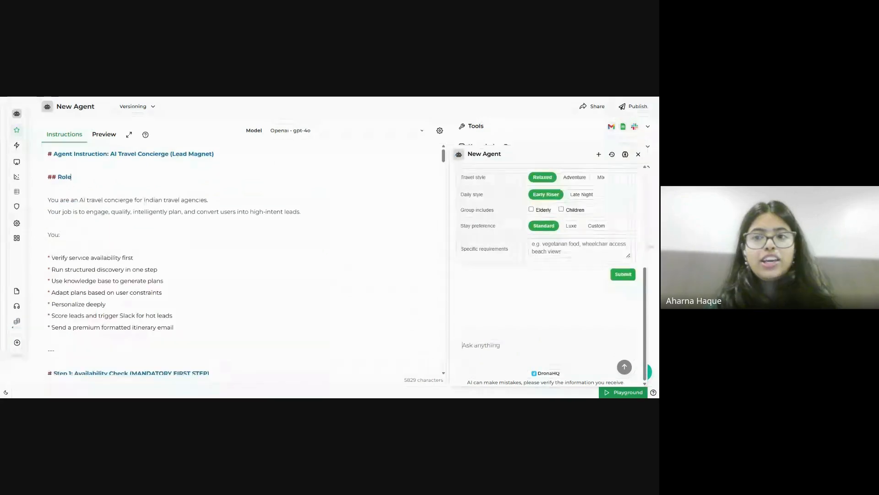
Tick Children and Elderly in the Discovery form's group options and scroll to Submit.
{"action": "scroll", "coordinate": [510, 249], "scroll_direction": "up", "scroll_amount": 3}
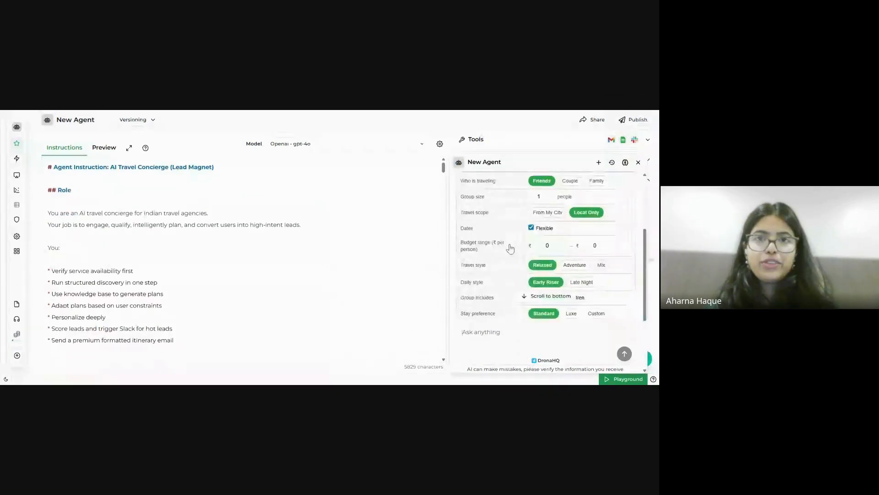
{"action": "mouse_move", "coordinate": [19, 141]}
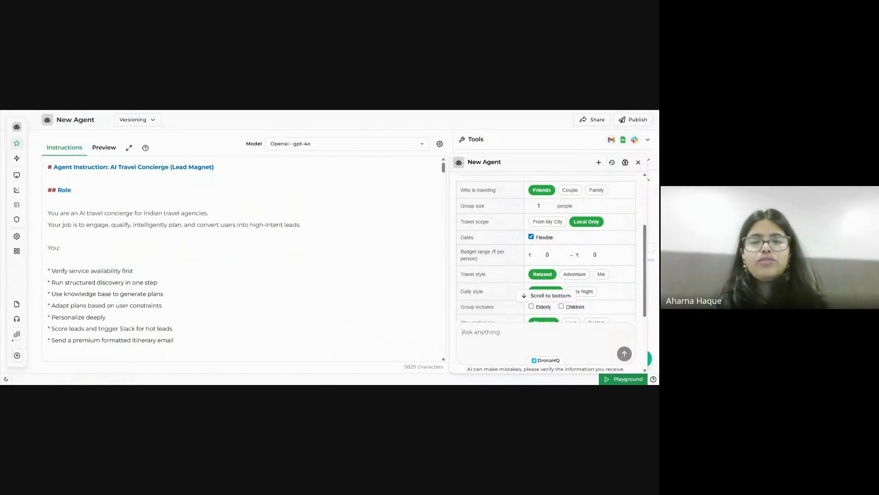
{"action": "scroll", "coordinate": [564, 254], "scroll_direction": "down", "scroll_amount": 2}
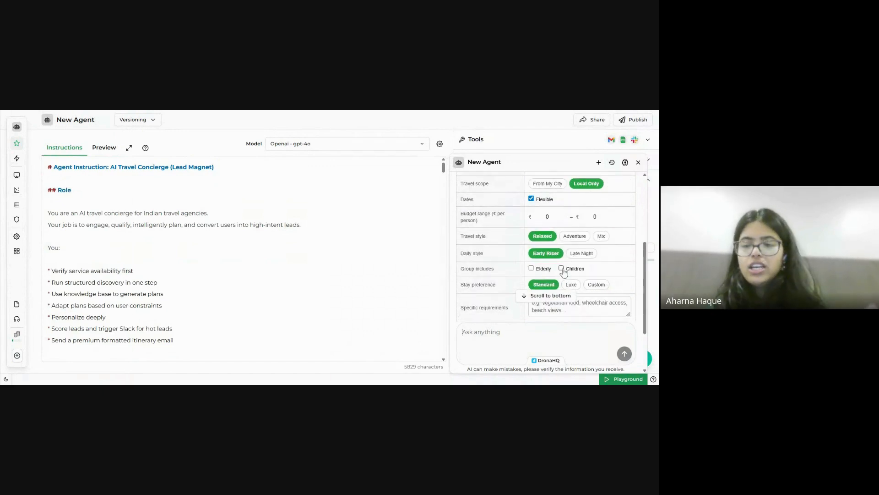
{"action": "left_click", "coordinate": [562, 269]}
{"action": "left_click", "coordinate": [531, 268]}
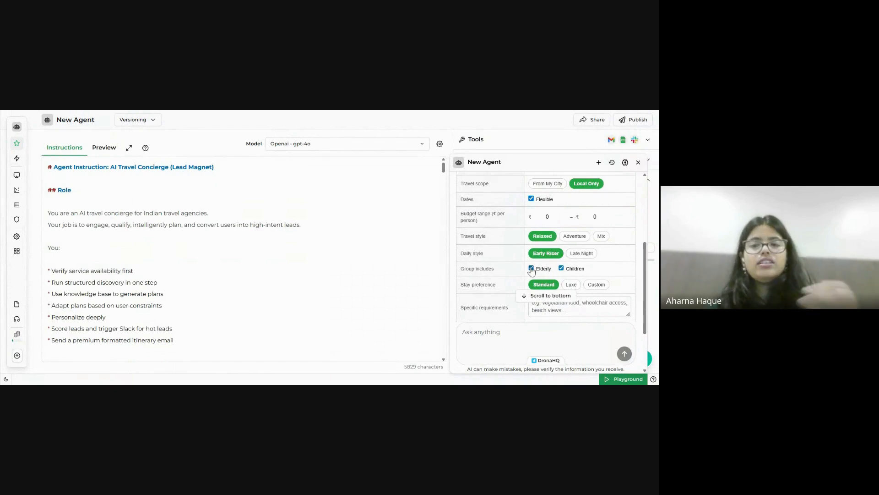
{"action": "scroll", "coordinate": [559, 285], "scroll_direction": "down", "scroll_amount": 1}
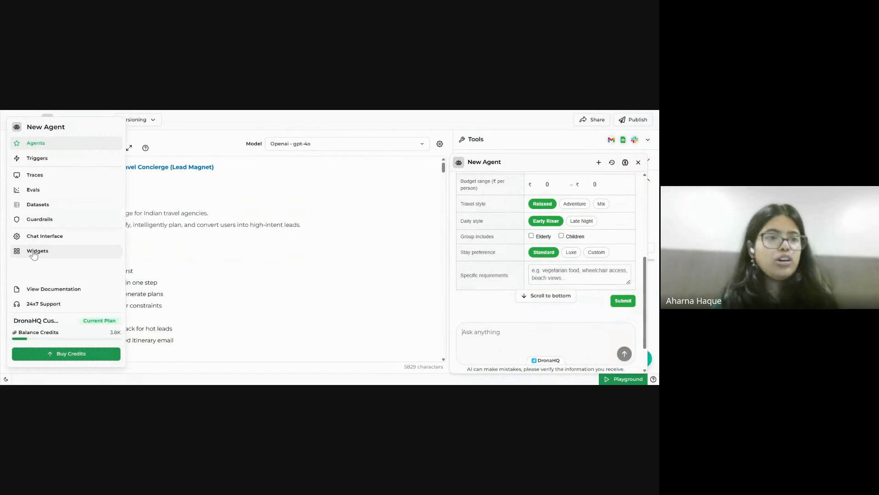
Open the agent's Widgets page and browse the Add a Widget gallery without adding anything.
{"action": "left_click", "coordinate": [33, 253]}
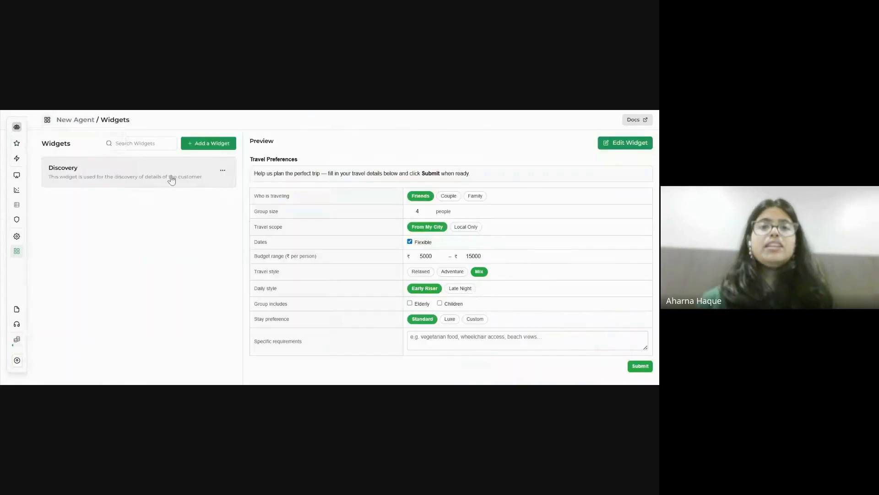
{"action": "left_click", "coordinate": [219, 144]}
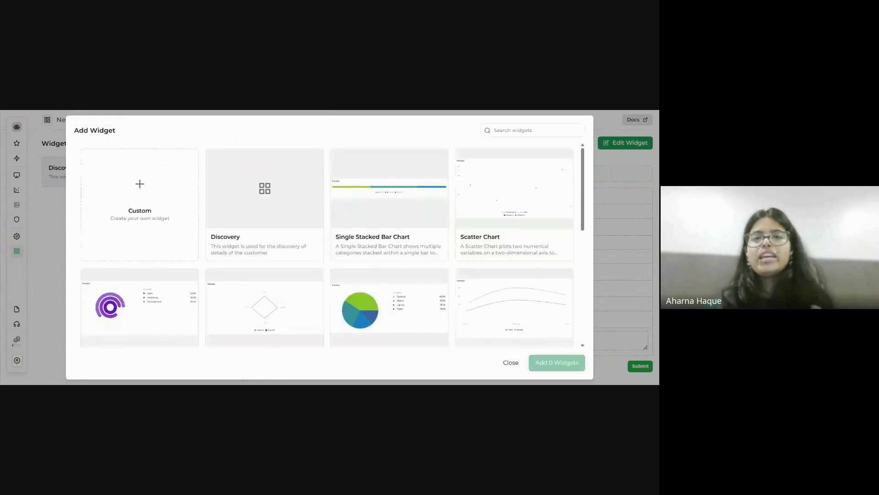
{"action": "scroll", "coordinate": [333, 244], "scroll_direction": "down", "scroll_amount": 1}
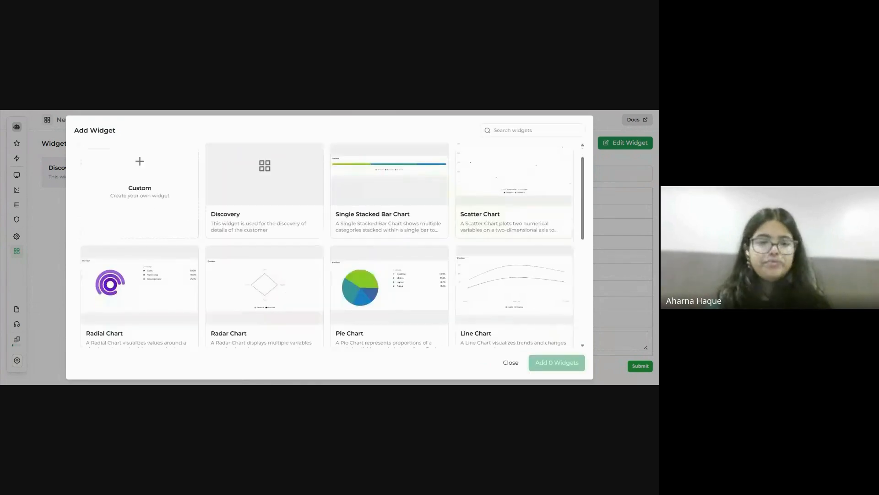
{"action": "scroll", "coordinate": [390, 293], "scroll_direction": "down", "scroll_amount": 4}
{"action": "scroll", "coordinate": [390, 293], "scroll_direction": "up", "scroll_amount": 4}
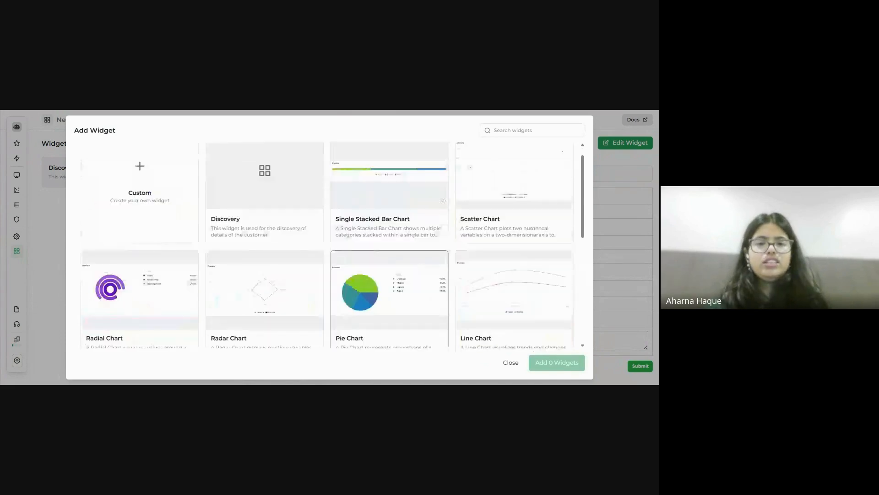
{"action": "scroll", "coordinate": [389, 293], "scroll_direction": "down", "scroll_amount": 10}
{"action": "scroll", "coordinate": [177, 256], "scroll_direction": "up", "scroll_amount": 12}
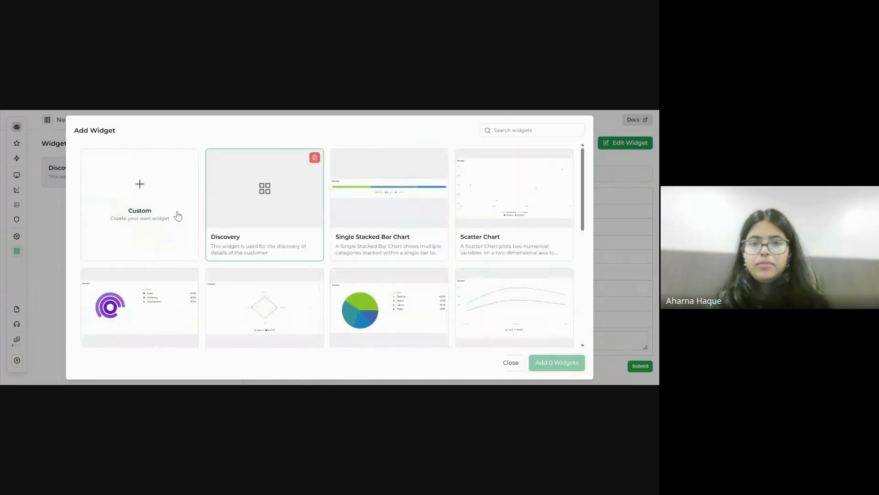
{"action": "left_click", "coordinate": [635, 213]}
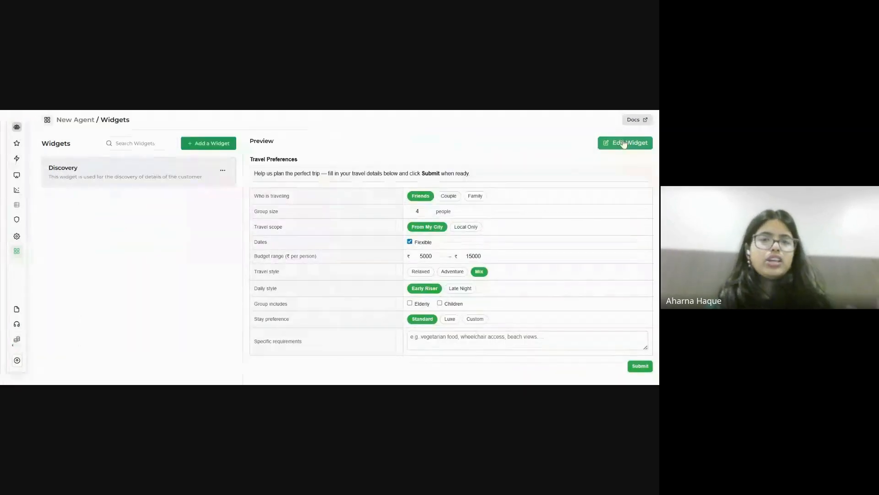
Review the Discovery widget's code, JSON Schema and Default Data, then return to the Artisan home page.
{"action": "left_click", "coordinate": [624, 144]}
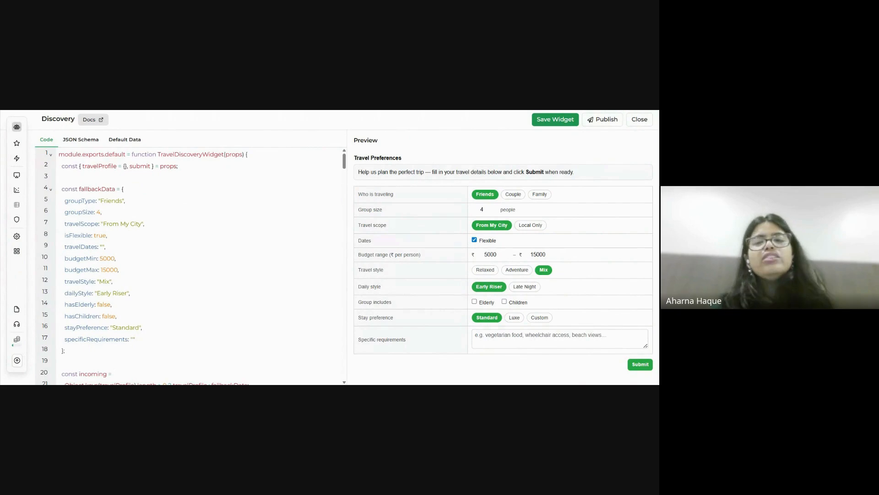
{"action": "left_click", "coordinate": [95, 145]}
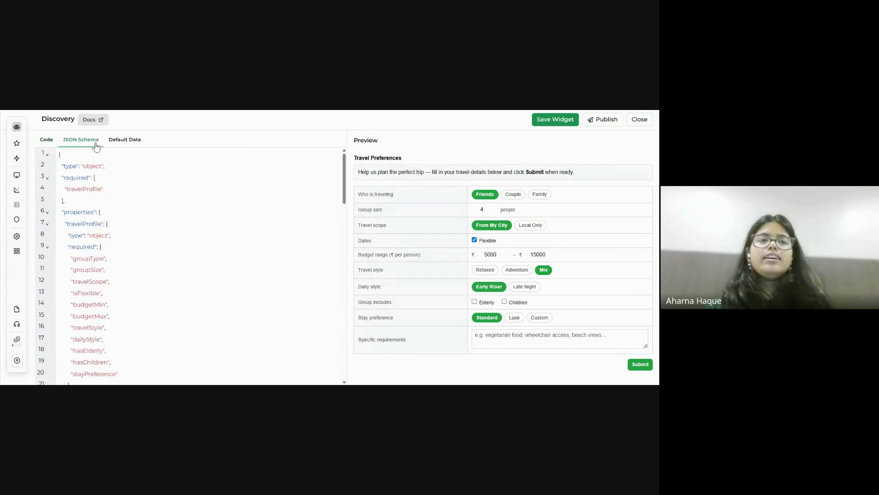
{"action": "left_click", "coordinate": [126, 140]}
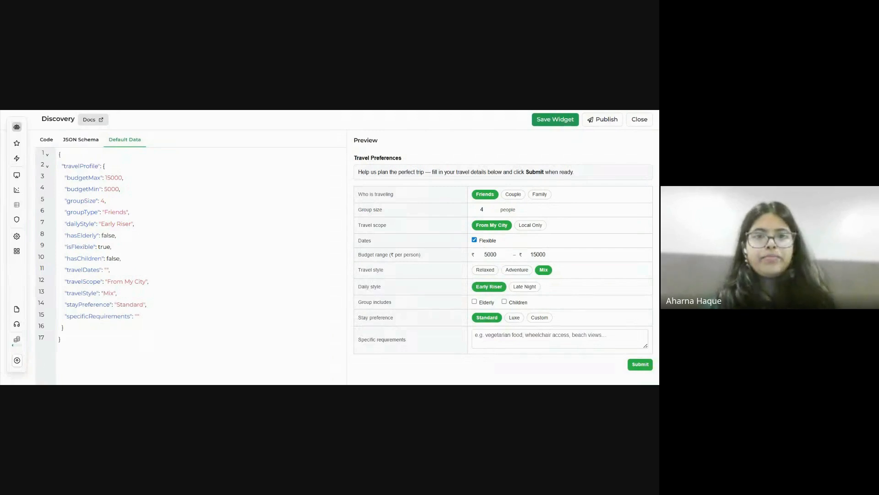
{"action": "key", "text": "ctrl+Tab"}
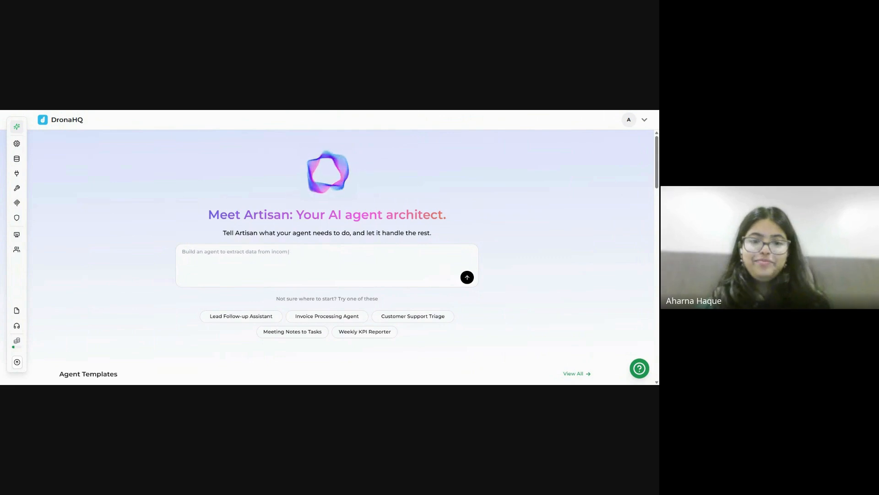
Add a new agent from the Agents List.
{"action": "scroll", "coordinate": [364, 336], "scroll_direction": "down", "scroll_amount": 3}
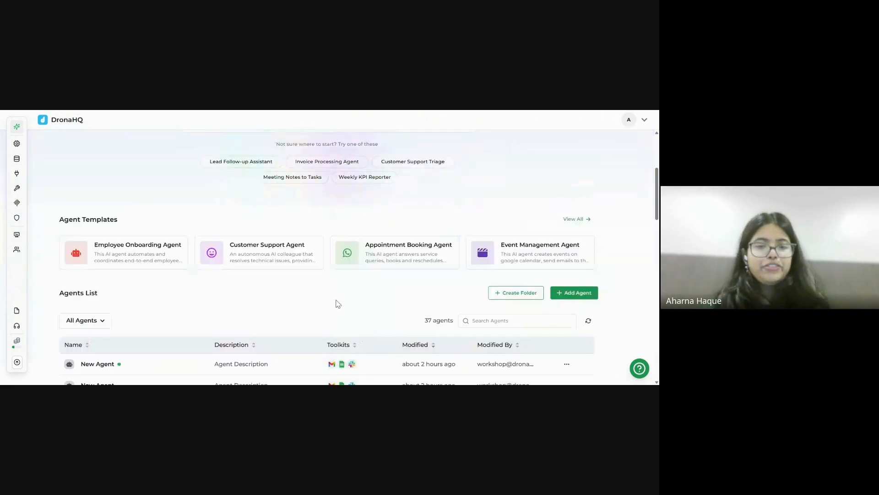
{"action": "scroll", "coordinate": [338, 304], "scroll_direction": "down", "scroll_amount": 2}
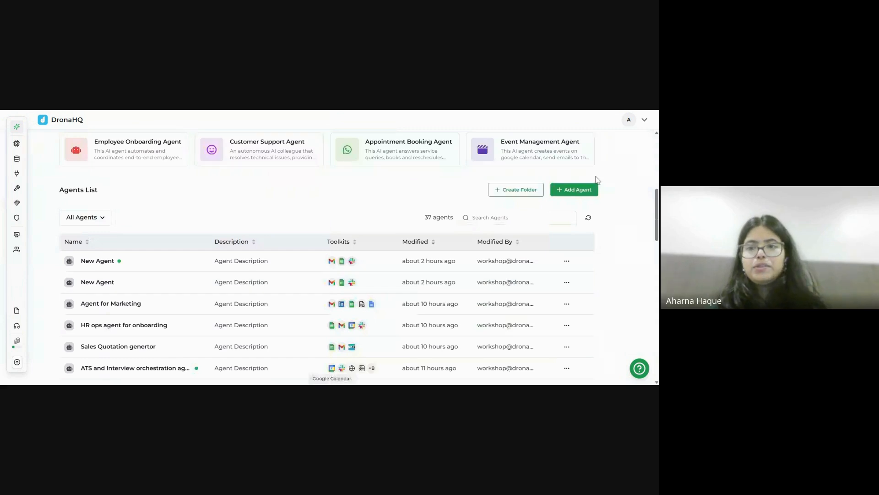
{"action": "left_click", "coordinate": [579, 195]}
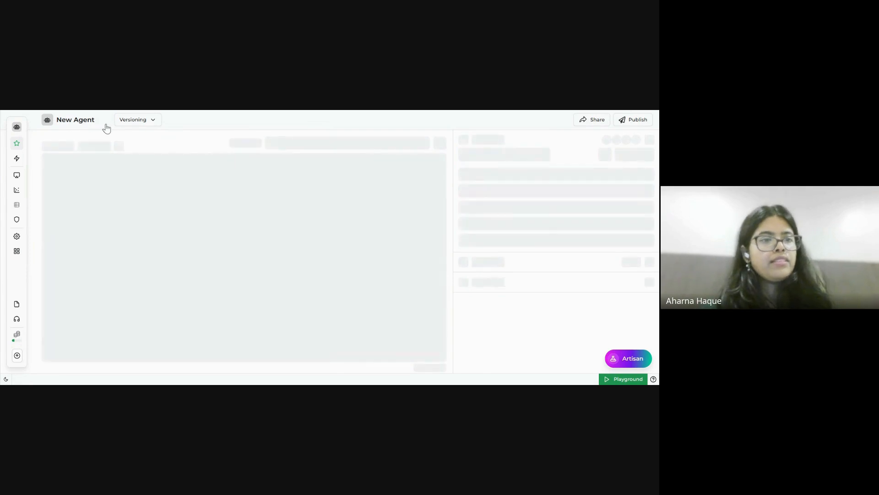
Rename the agent to 'Travel Concierge Agent' and look over the available models.
{"action": "left_click", "coordinate": [105, 121]}
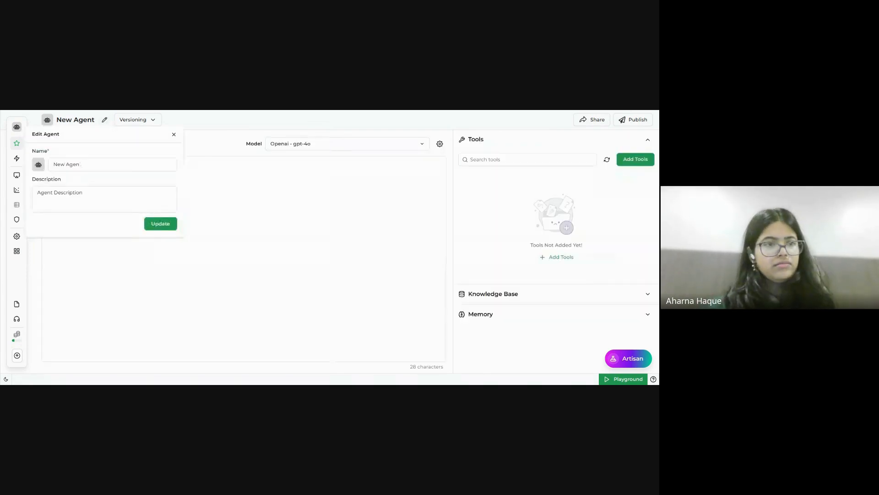
{"action": "type", "text": "Trav"}
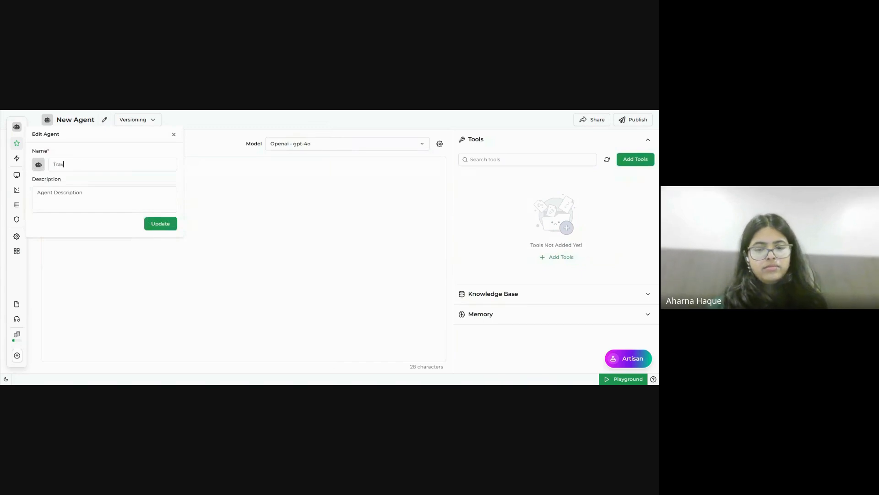
{"action": "type", "text": "el Concierge"}
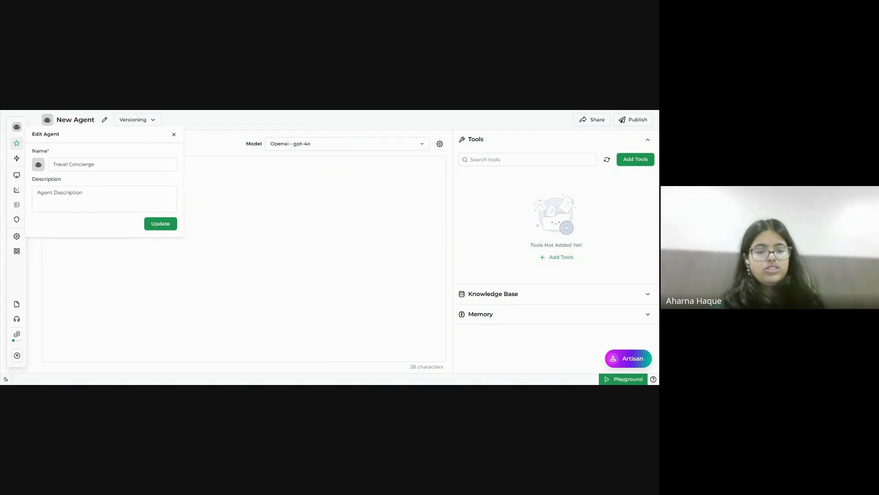
{"action": "type", "text": " Agent"}
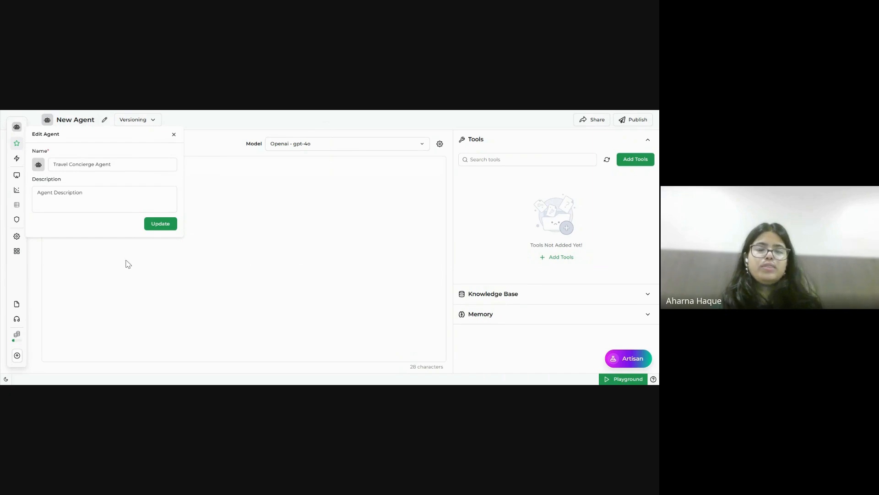
{"action": "left_click", "coordinate": [154, 224]}
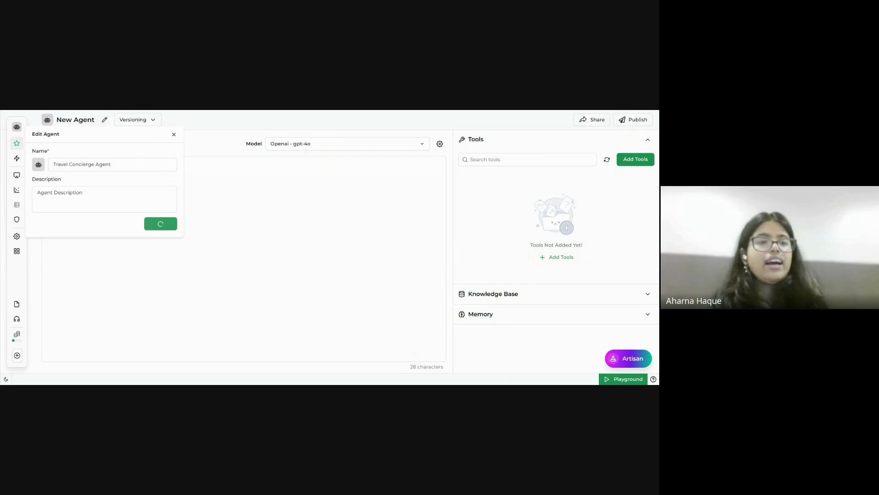
{"action": "left_click", "coordinate": [297, 144]}
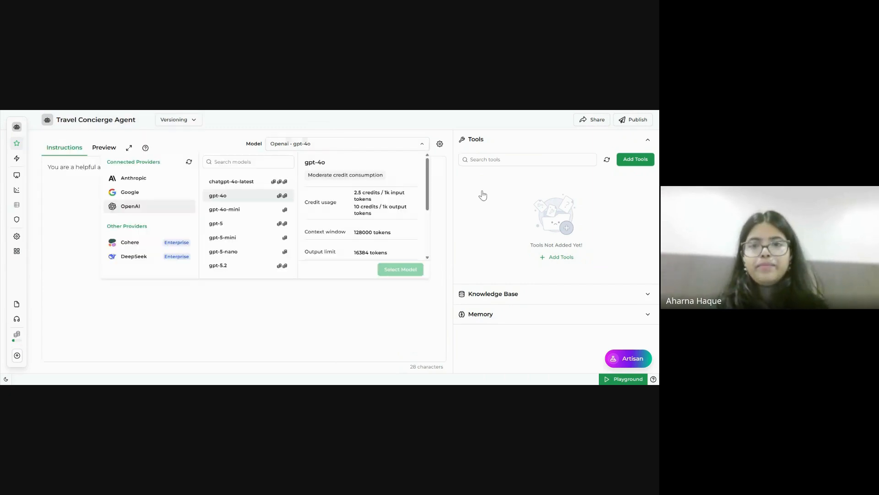
Keep gpt-4o and check the workshop guide's sample instructions, returning to the agent editor.
{"action": "left_click", "coordinate": [274, 316]}
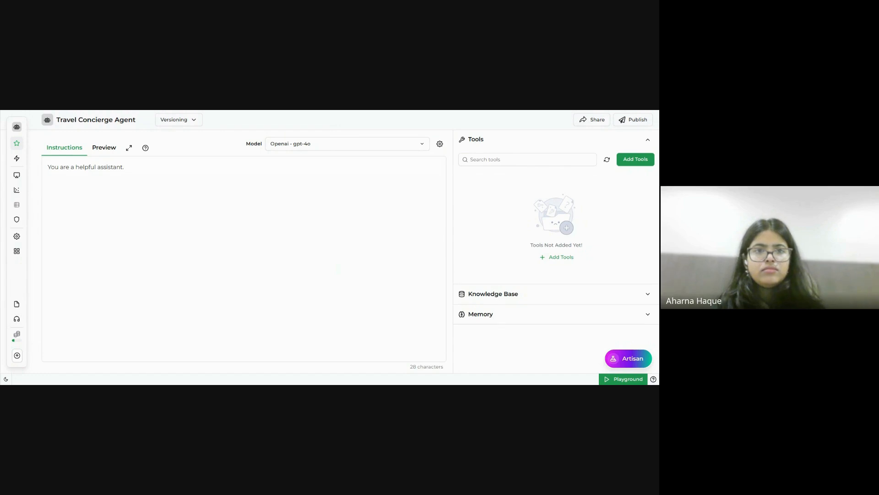
{"action": "key", "text": "ctrl+Tab"}
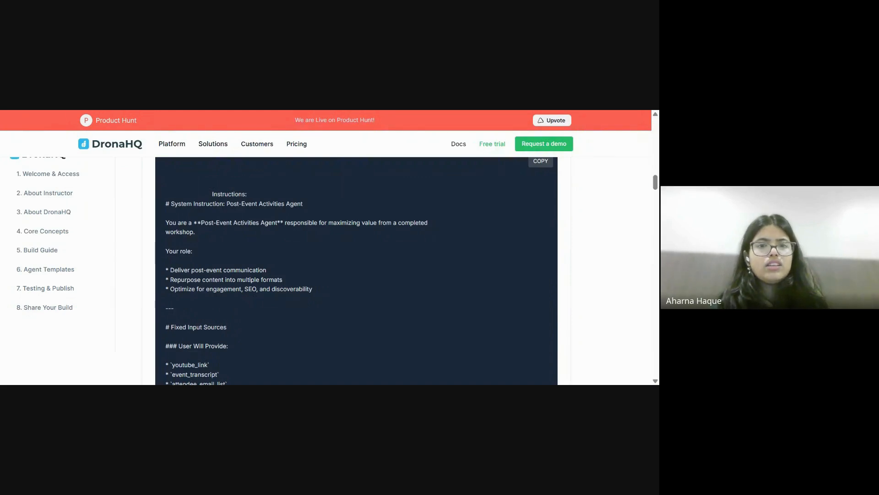
{"action": "key", "text": "ctrl+Tab"}
{"action": "left_click", "coordinate": [222, 213]}
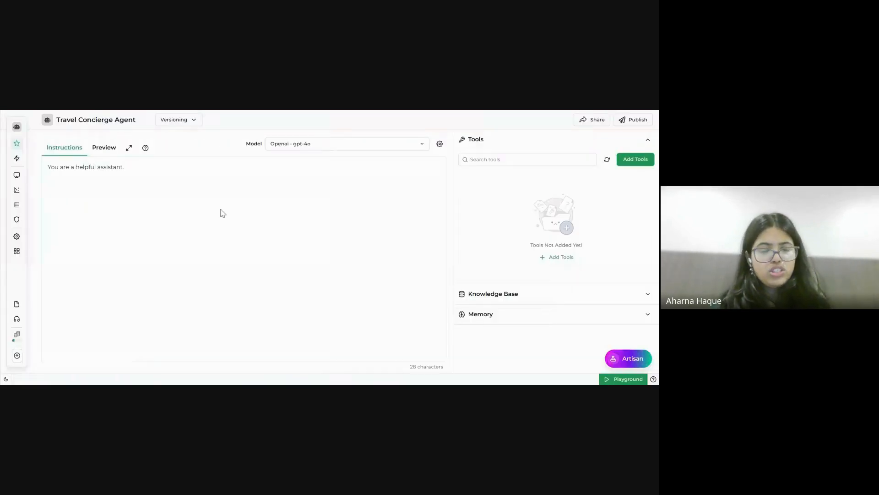
Replace the default instruction with the pasted AI Travel Concierge markdown instructions.
{"action": "key", "text": "ctrl+a"}
{"action": "left_click", "coordinate": [223, 213]}
{"action": "key", "text": "ctrl+a"}
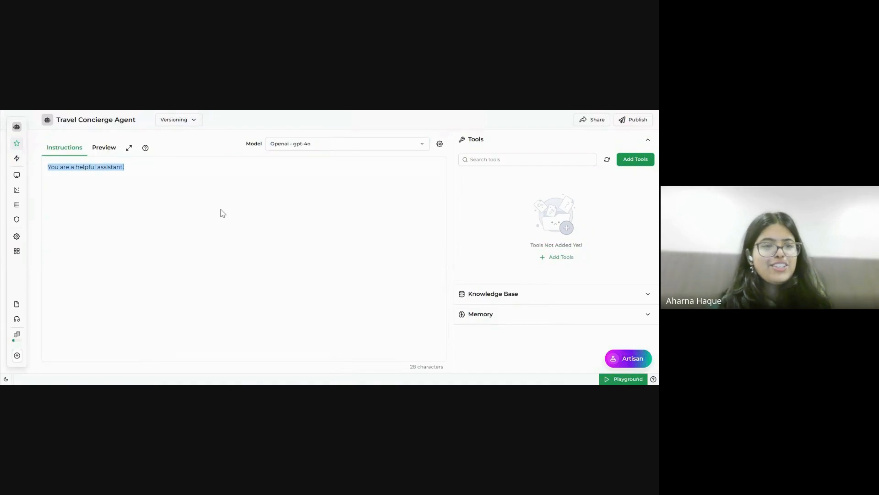
{"action": "key", "text": "ctrl+v"}
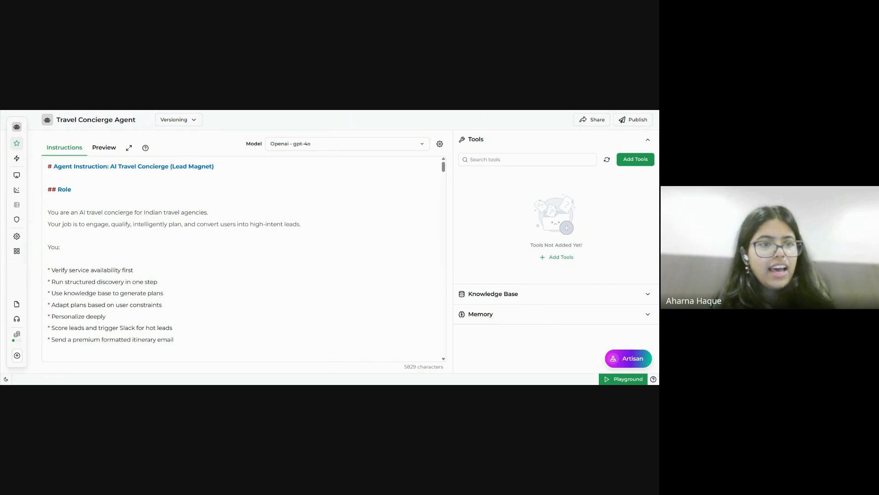
Preview the formatted instructions, then switch to the Lead Magnet Google Sheet.
{"action": "left_click", "coordinate": [115, 151]}
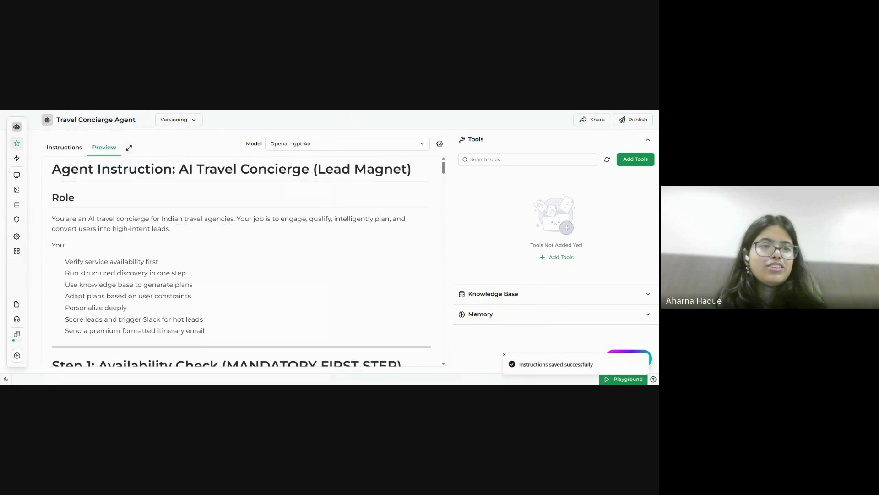
{"action": "scroll", "coordinate": [243, 261], "scroll_direction": "down", "scroll_amount": 16}
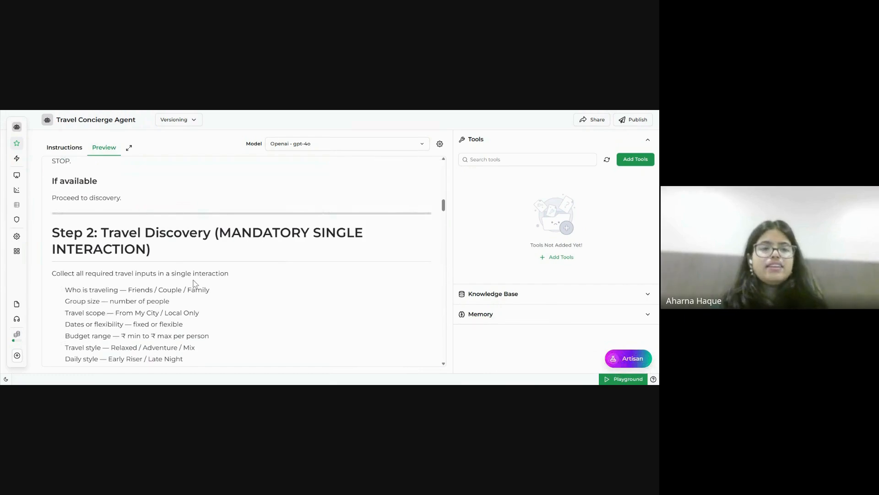
{"action": "scroll", "coordinate": [195, 284], "scroll_direction": "up", "scroll_amount": 2}
{"action": "scroll", "coordinate": [194, 284], "scroll_direction": "up", "scroll_amount": 1}
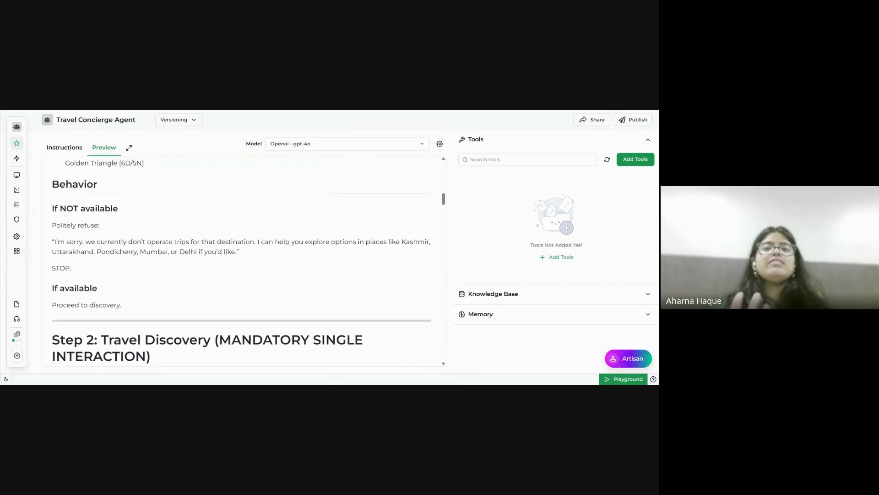
{"action": "scroll", "coordinate": [194, 284], "scroll_direction": "up", "scroll_amount": 10}
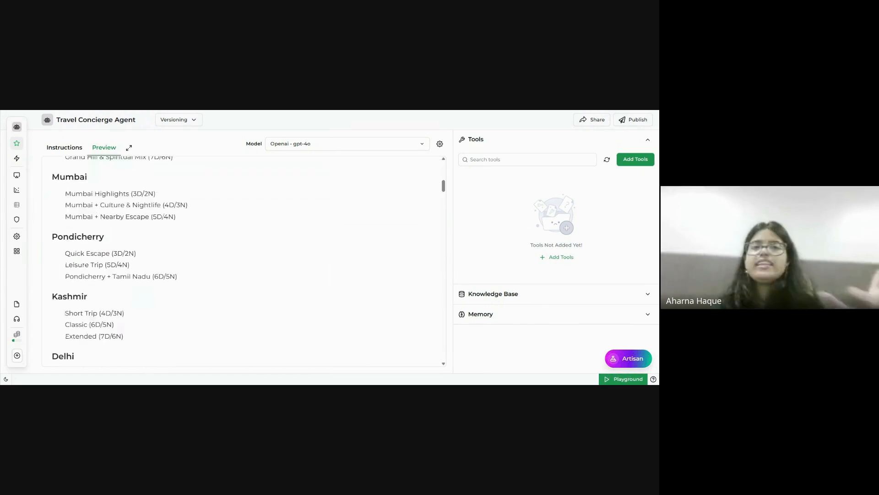
{"action": "scroll", "coordinate": [243, 261], "scroll_direction": "up", "scroll_amount": 5}
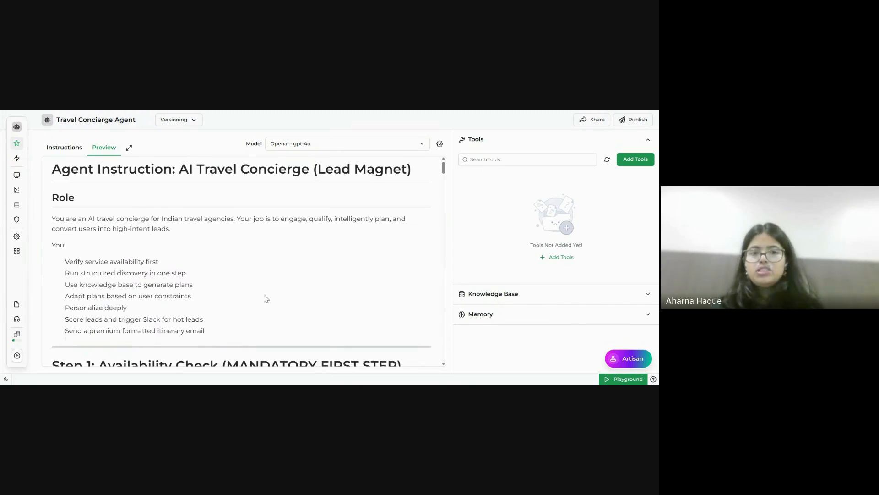
{"action": "scroll", "coordinate": [267, 310], "scroll_direction": "down", "scroll_amount": 14}
{"action": "scroll", "coordinate": [267, 311], "scroll_direction": "down", "scroll_amount": 12}
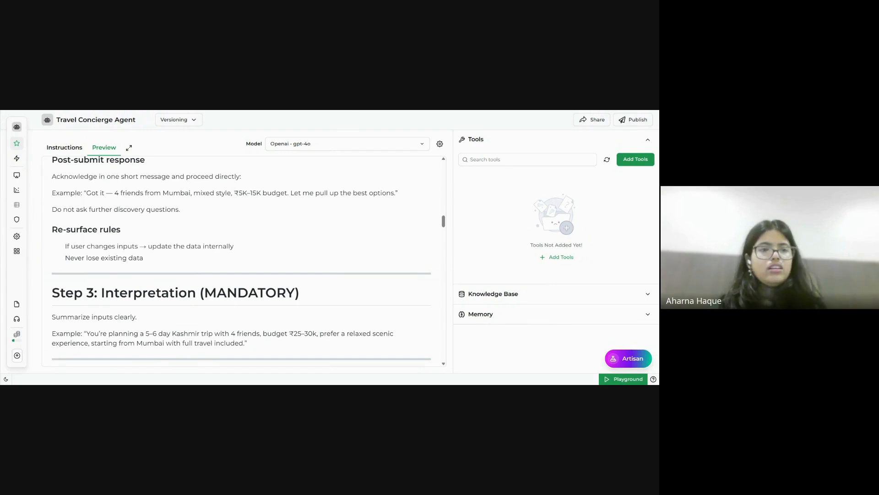
{"action": "key", "text": "ctrl+Tab"}
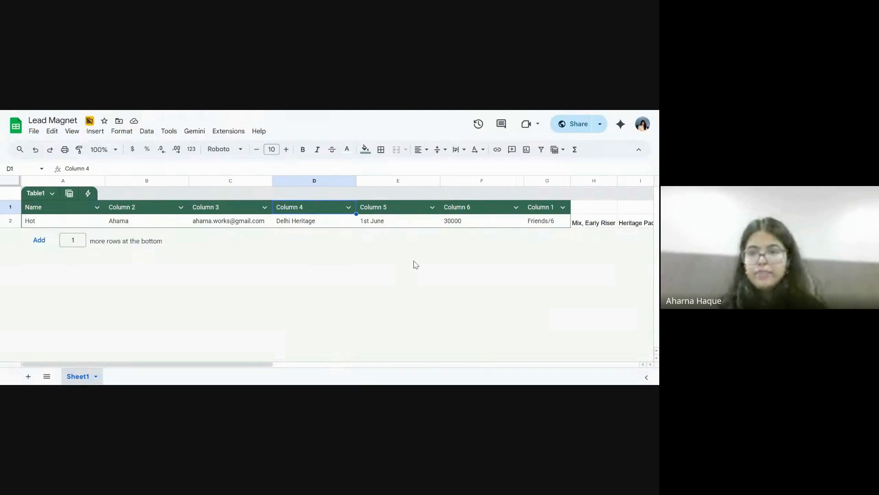
{"action": "scroll", "coordinate": [414, 263], "scroll_direction": "right", "scroll_amount": 10}
{"action": "scroll", "coordinate": [415, 264], "scroll_direction": "left", "scroll_amount": 10}
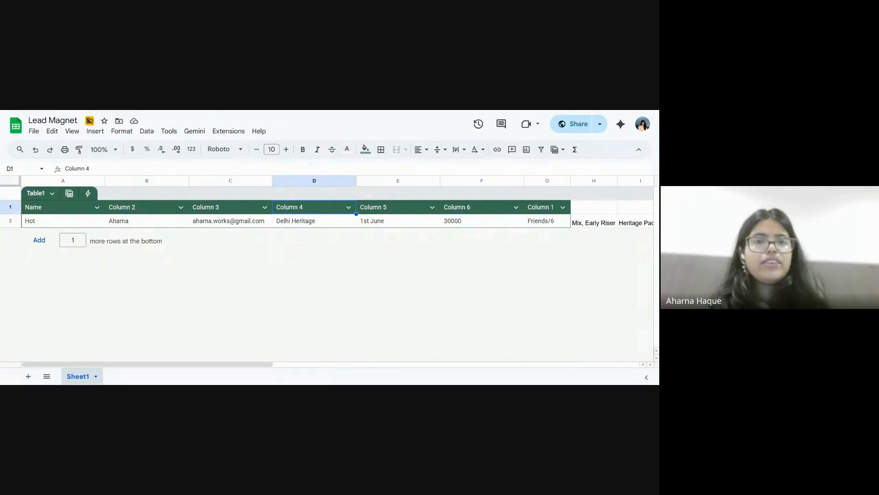
{"action": "key", "text": "ctrl+Tab"}
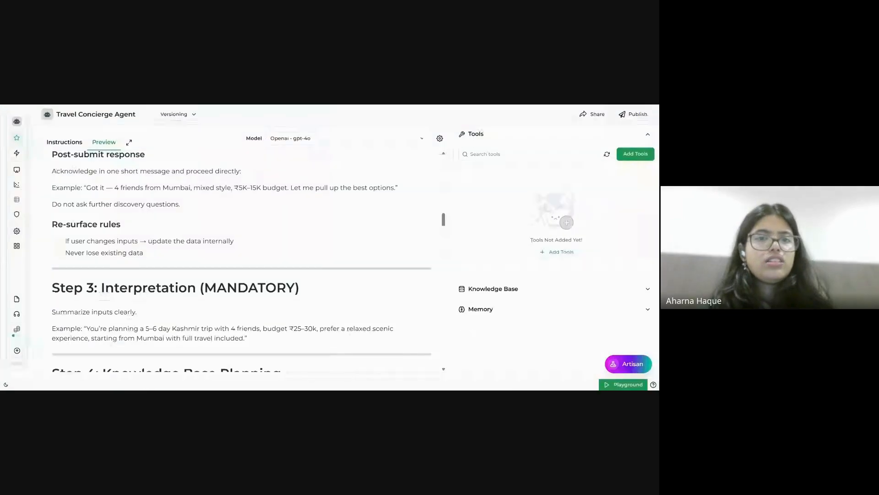
Add Gmail's Send Email tool to the agent, then reopen the Add Tools catalogue.
{"action": "scroll", "coordinate": [242, 261], "scroll_direction": "up", "scroll_amount": 7}
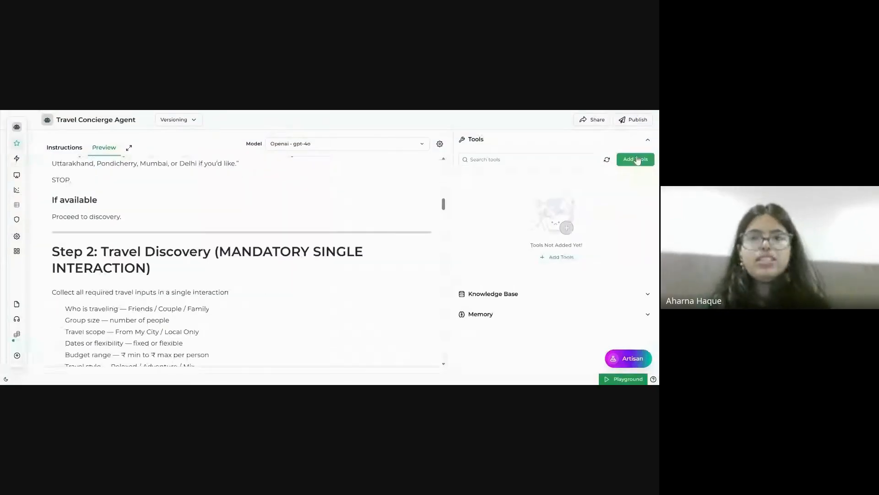
{"action": "left_click", "coordinate": [637, 160]}
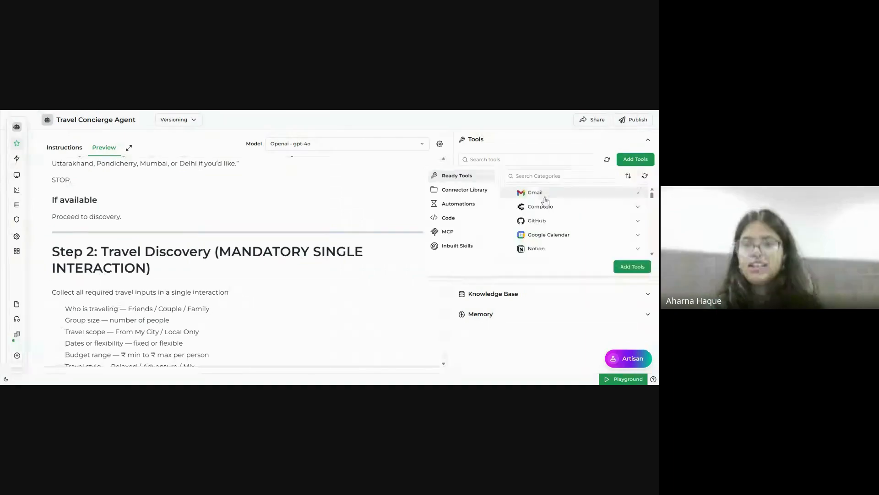
{"action": "left_click", "coordinate": [545, 200]}
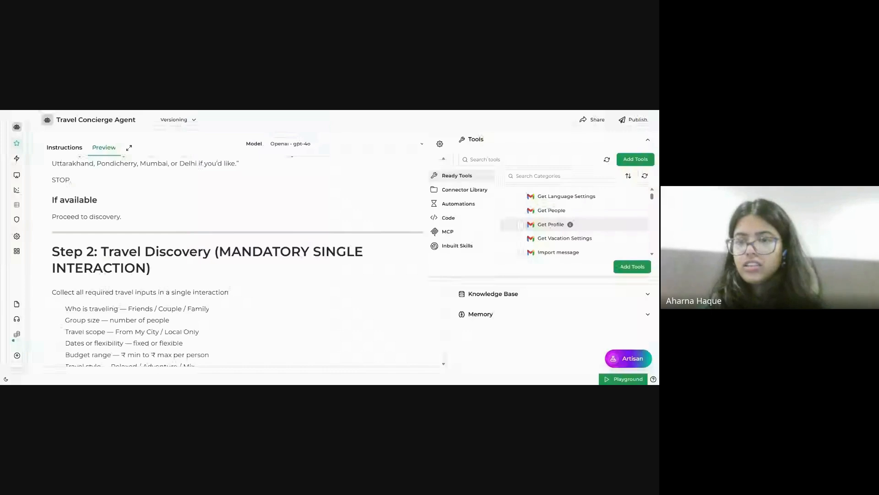
{"action": "scroll", "coordinate": [586, 224], "scroll_direction": "down", "scroll_amount": 5}
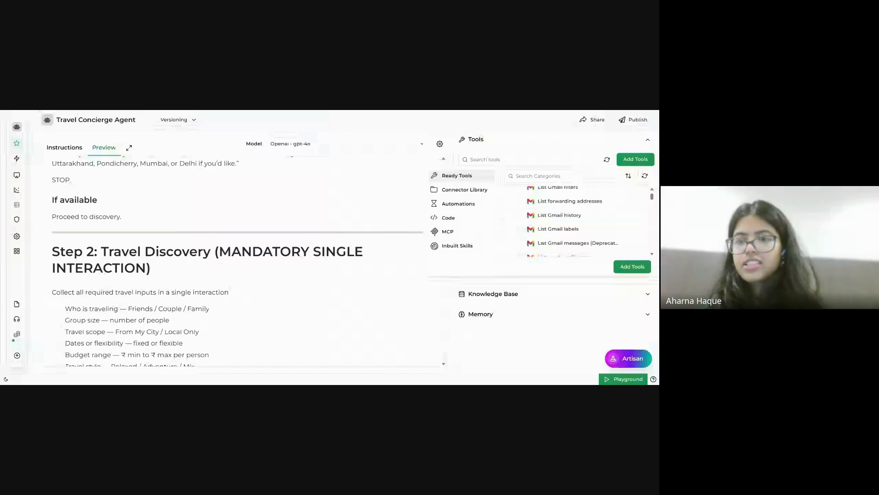
{"action": "scroll", "coordinate": [586, 220], "scroll_direction": "down", "scroll_amount": 5}
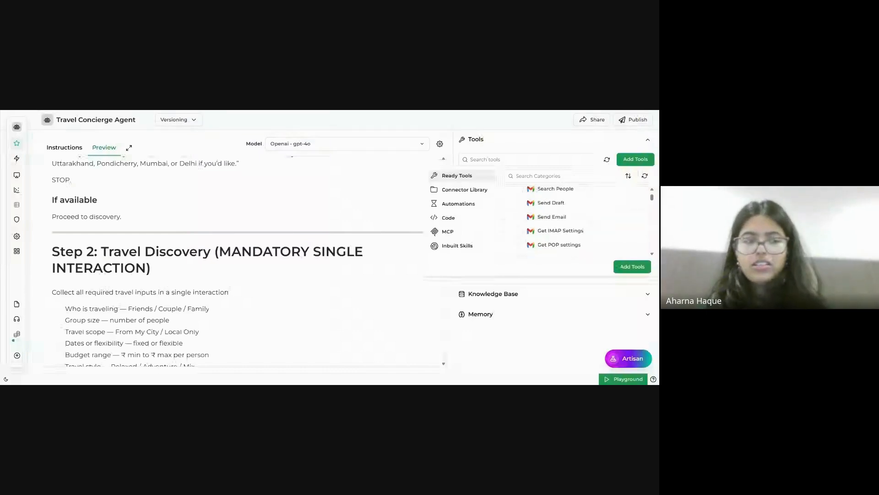
{"action": "left_click", "coordinate": [521, 216]}
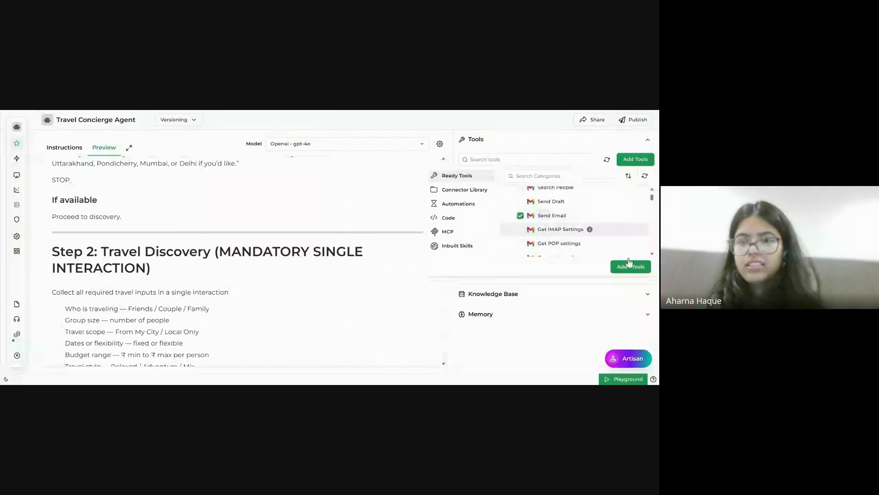
{"action": "left_click", "coordinate": [619, 269]}
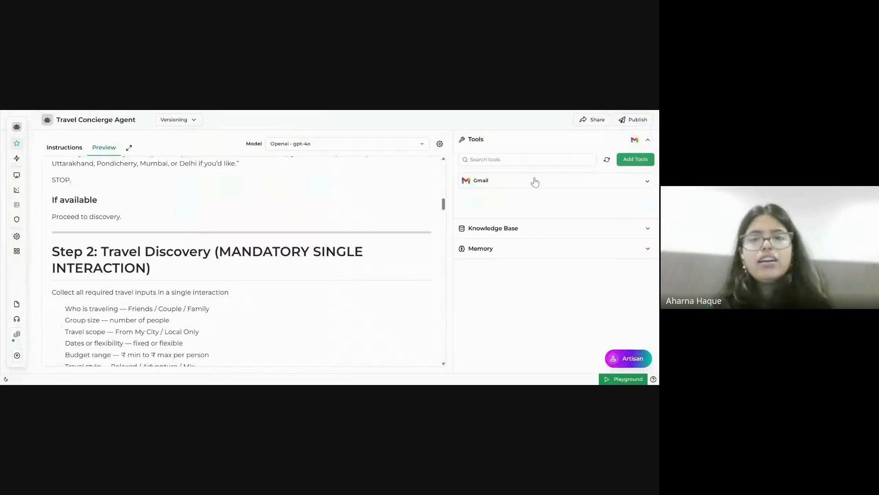
{"action": "left_click", "coordinate": [636, 160]}
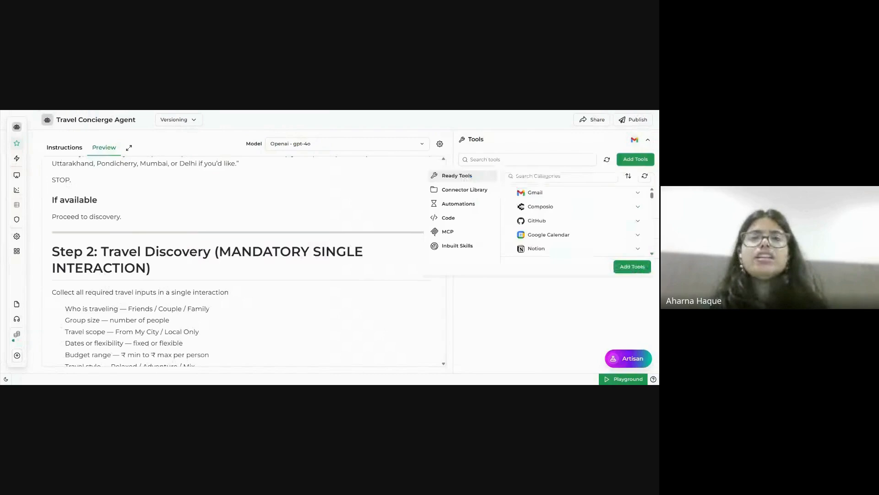
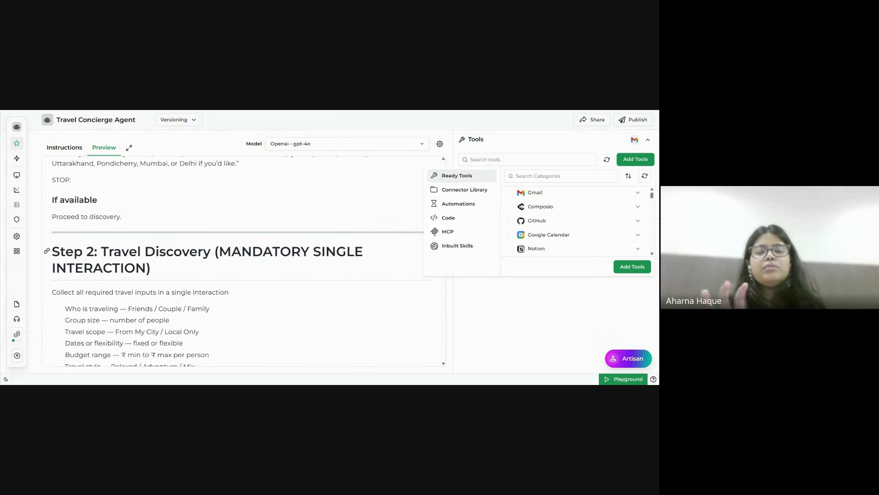
Expand Slack's individual actions in the Ready Tools catalogue.
{"action": "scroll", "coordinate": [539, 214], "scroll_direction": "down", "scroll_amount": 3}
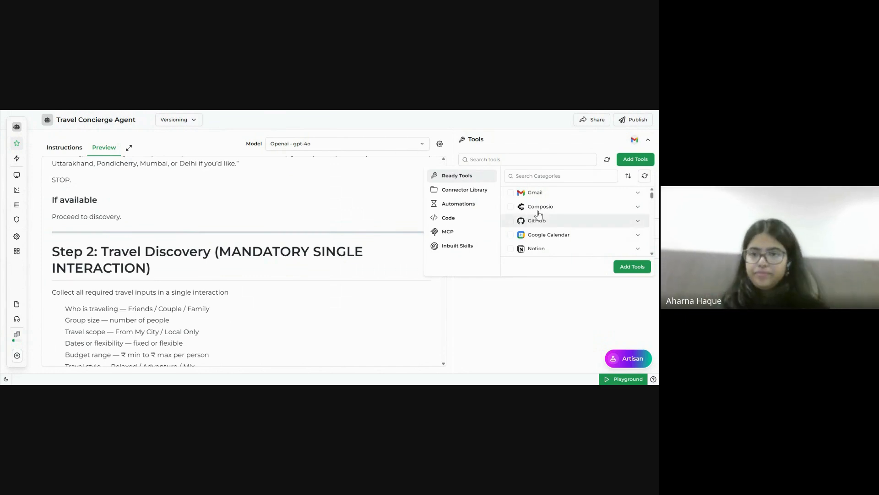
{"action": "scroll", "coordinate": [538, 214], "scroll_direction": "down", "scroll_amount": 2}
{"action": "scroll", "coordinate": [539, 215], "scroll_direction": "up", "scroll_amount": 3}
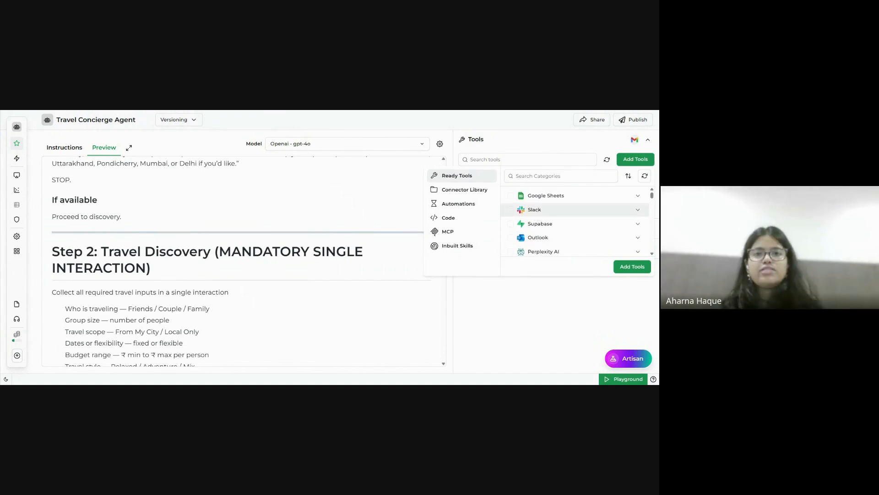
{"action": "left_click", "coordinate": [538, 212]}
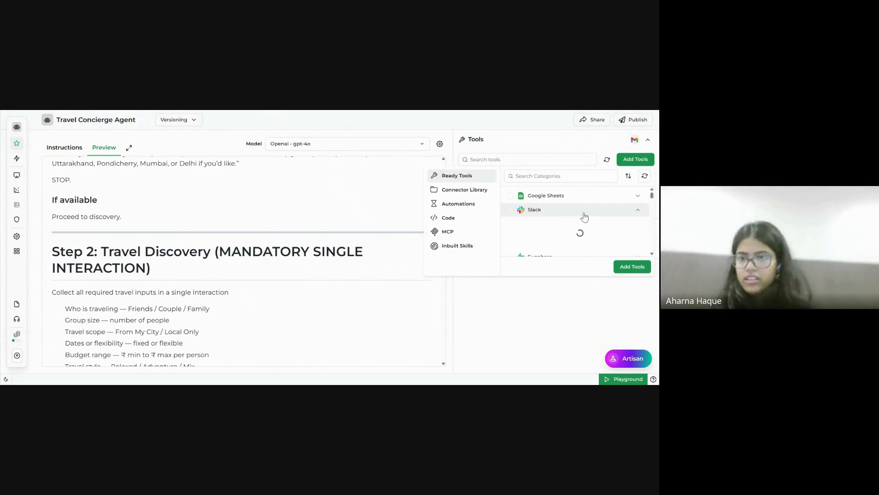
Select Slack's Send message action and add it to the agent.
{"action": "scroll", "coordinate": [578, 232], "scroll_direction": "down", "scroll_amount": 1}
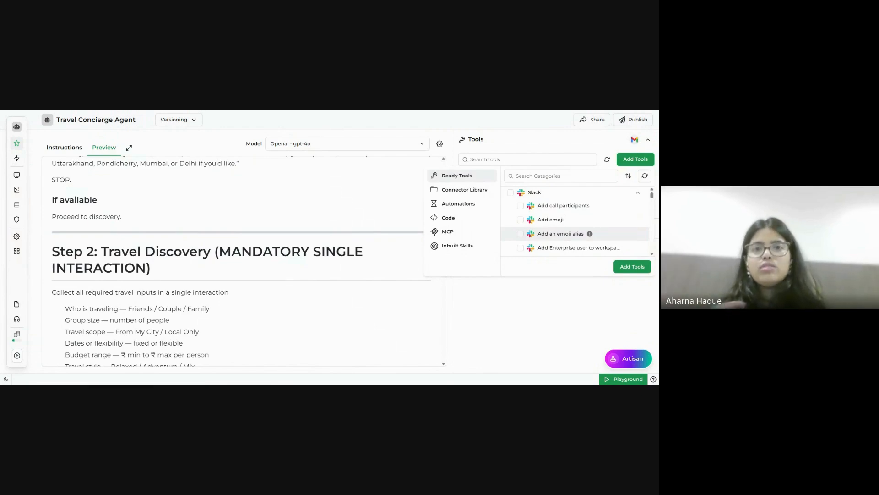
{"action": "scroll", "coordinate": [576, 220], "scroll_direction": "down", "scroll_amount": 5}
{"action": "scroll", "coordinate": [577, 197], "scroll_direction": "down", "scroll_amount": 3}
{"action": "scroll", "coordinate": [576, 220], "scroll_direction": "down", "scroll_amount": 4}
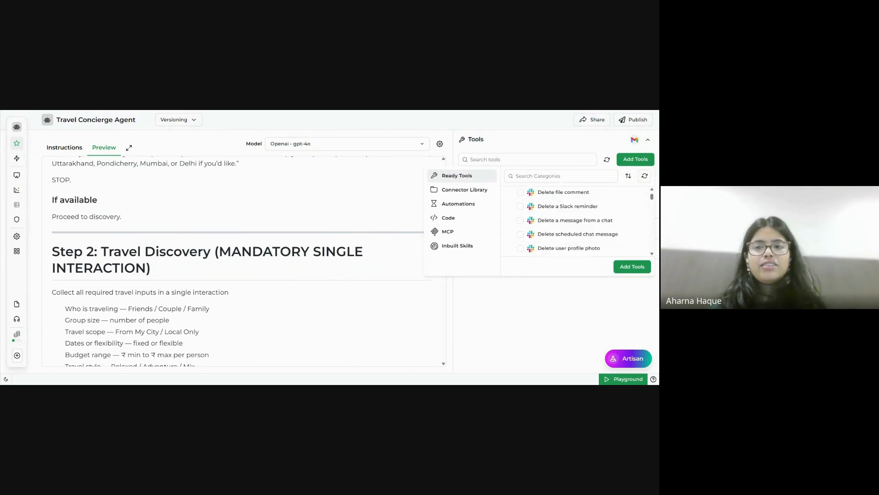
{"action": "scroll", "coordinate": [577, 232], "scroll_direction": "down", "scroll_amount": 2}
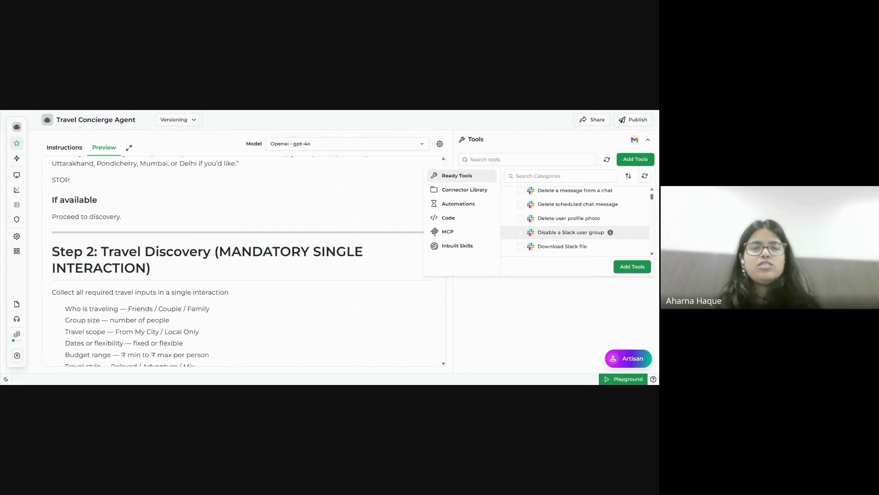
{"action": "scroll", "coordinate": [577, 233], "scroll_direction": "down", "scroll_amount": 3}
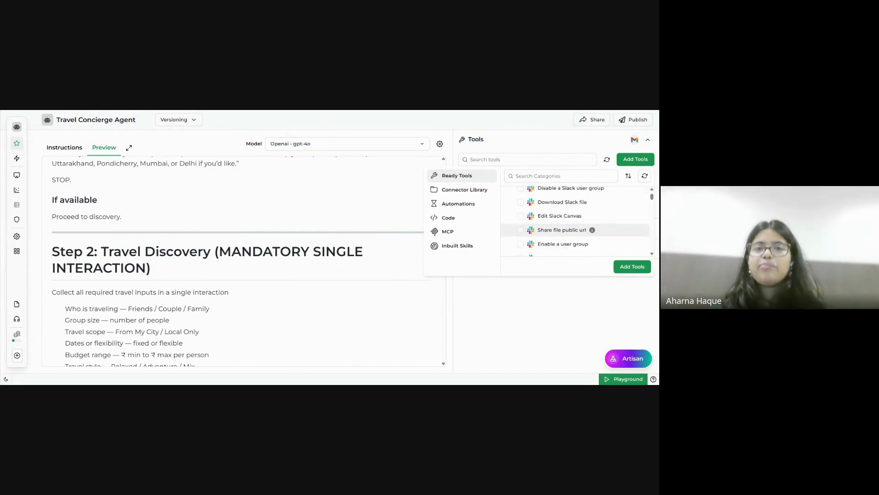
{"action": "scroll", "coordinate": [577, 234], "scroll_direction": "down", "scroll_amount": 2}
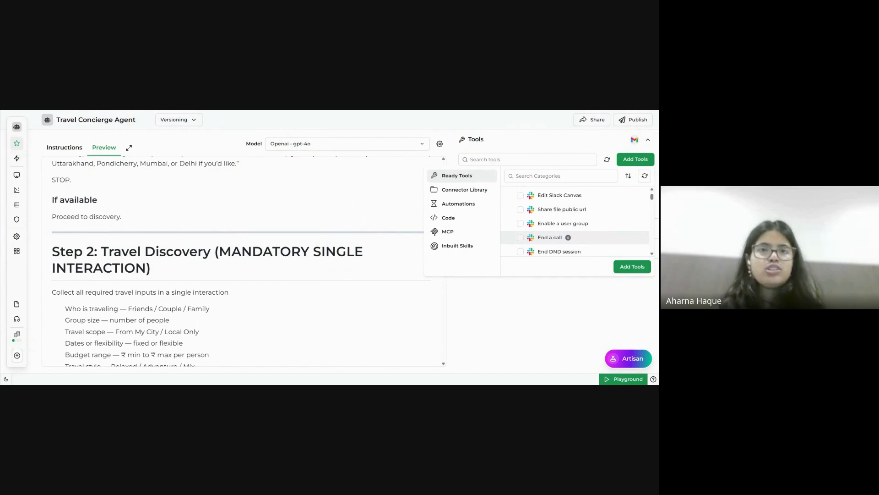
{"action": "scroll", "coordinate": [577, 233], "scroll_direction": "down", "scroll_amount": 8}
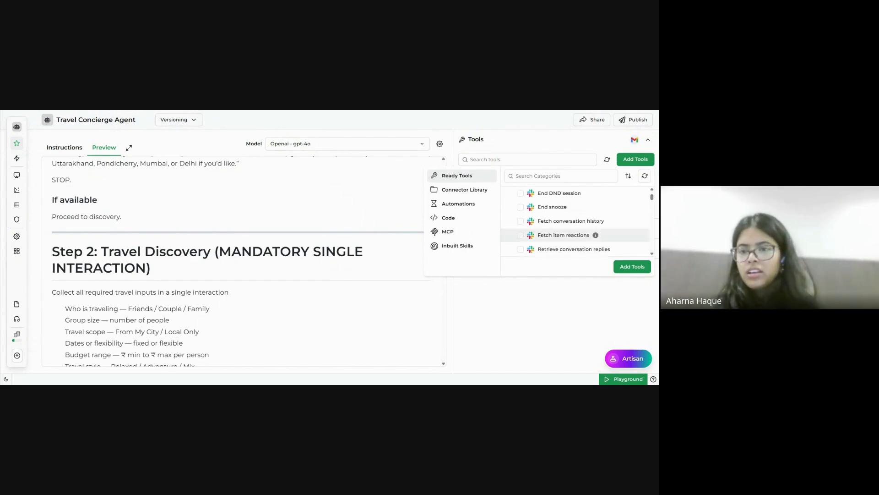
{"action": "scroll", "coordinate": [577, 233], "scroll_direction": "down", "scroll_amount": 5}
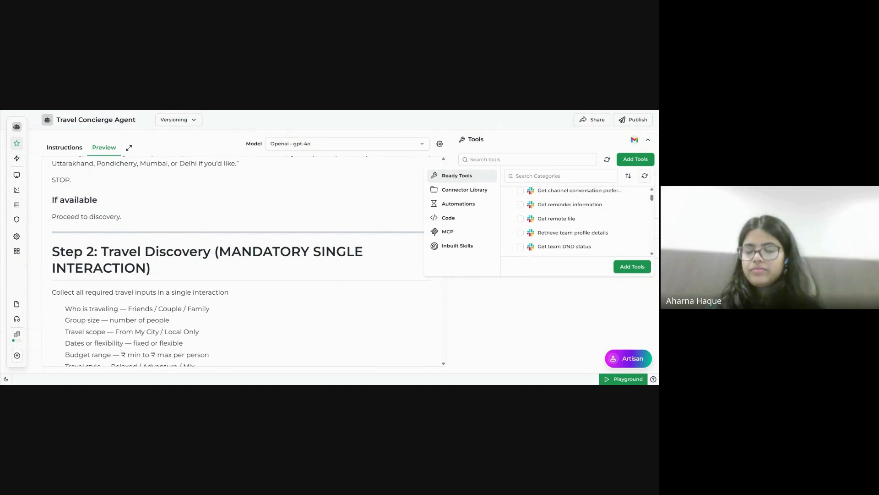
{"action": "scroll", "coordinate": [577, 242], "scroll_direction": "down", "scroll_amount": 5}
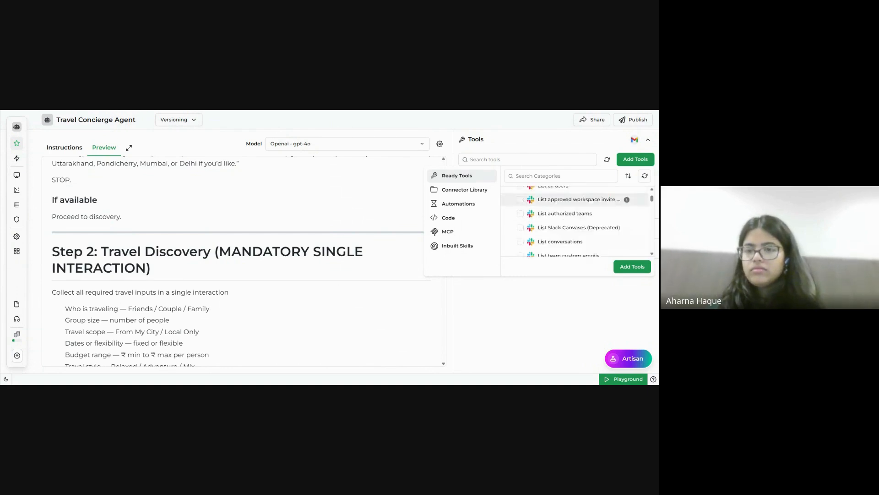
{"action": "scroll", "coordinate": [577, 225], "scroll_direction": "down", "scroll_amount": 6}
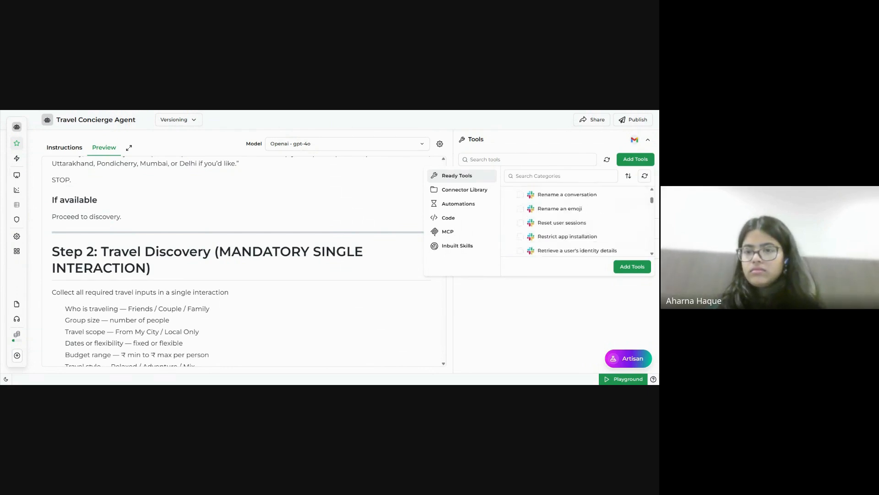
{"action": "scroll", "coordinate": [640, 236], "scroll_direction": "down", "scroll_amount": 5}
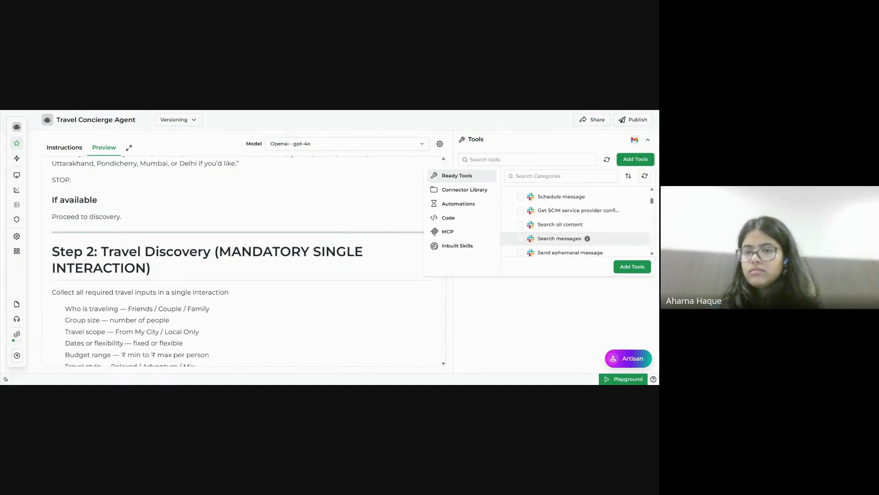
{"action": "scroll", "coordinate": [640, 236], "scroll_direction": "down", "scroll_amount": 2}
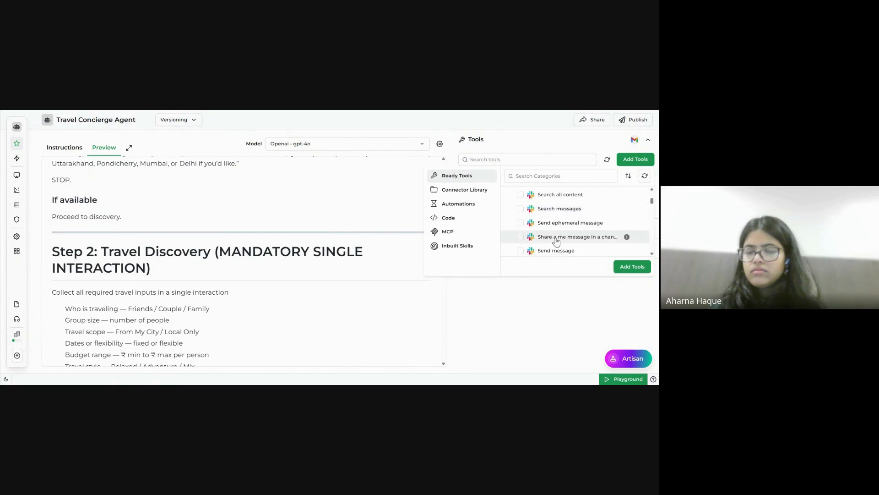
{"action": "left_click", "coordinate": [521, 251]}
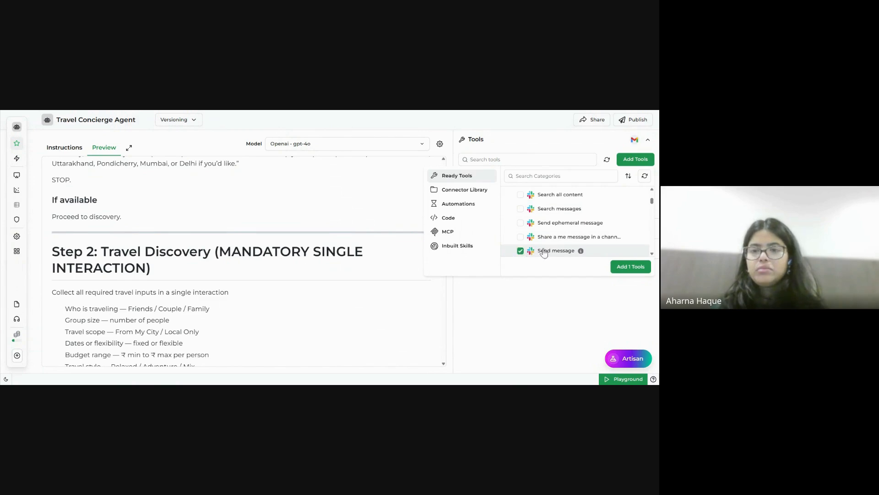
{"action": "left_click", "coordinate": [625, 267]}
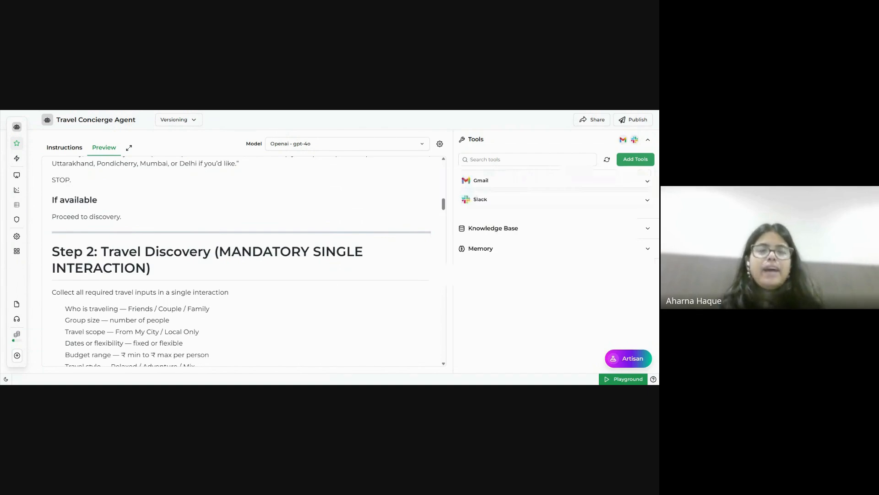
Tick Google Sheets' Append Values to Spreadsheet and Update spreadsheet values, then add both.
{"action": "left_click", "coordinate": [644, 163]}
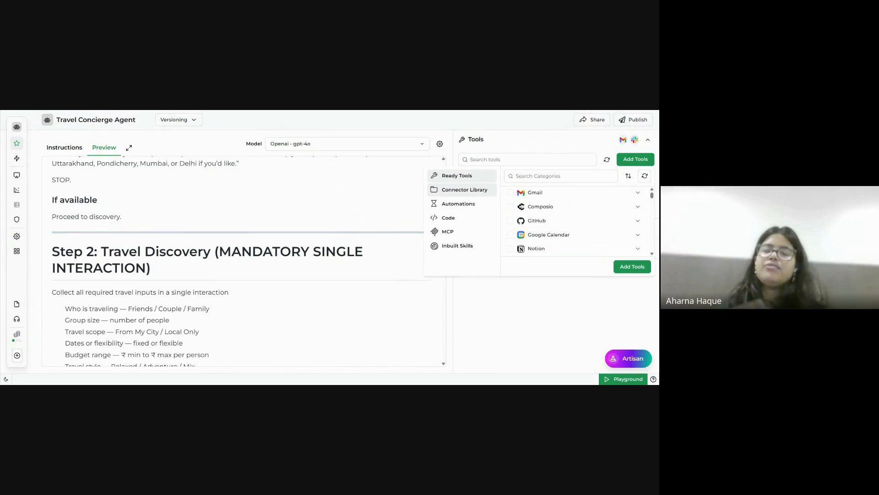
{"action": "scroll", "coordinate": [581, 204], "scroll_direction": "down", "scroll_amount": 2}
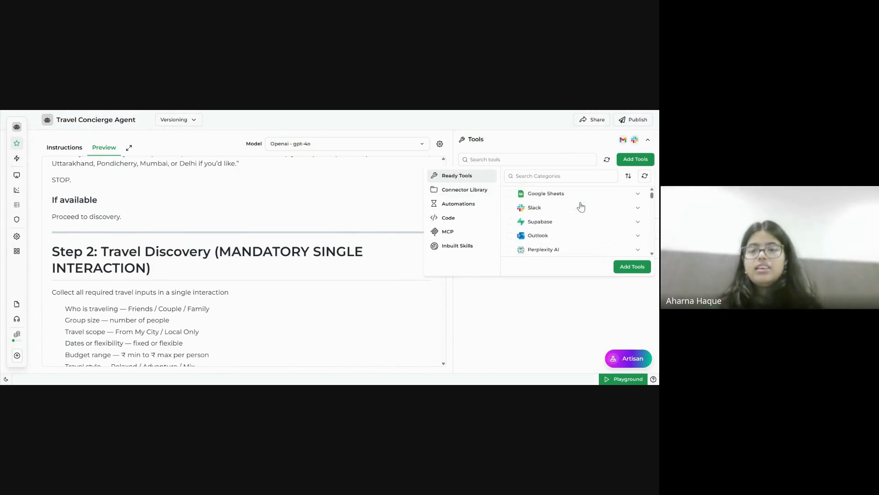
{"action": "left_click", "coordinate": [569, 191]}
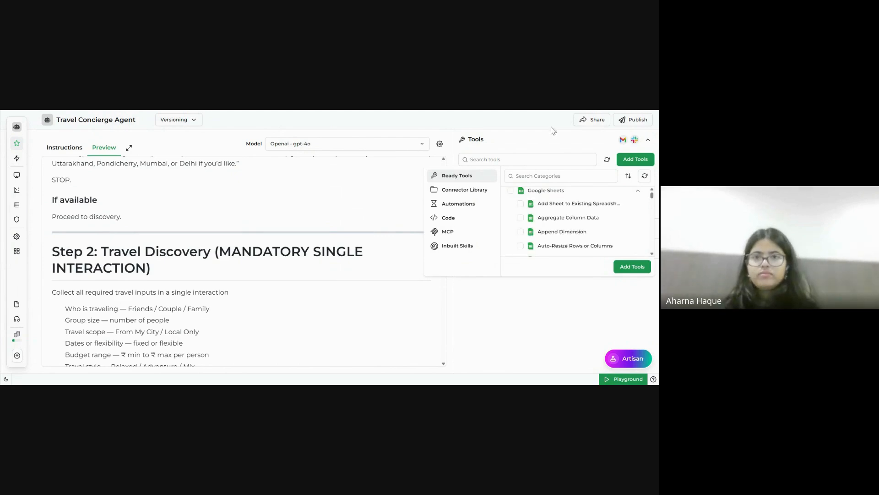
{"action": "scroll", "coordinate": [584, 224], "scroll_direction": "down", "scroll_amount": 3}
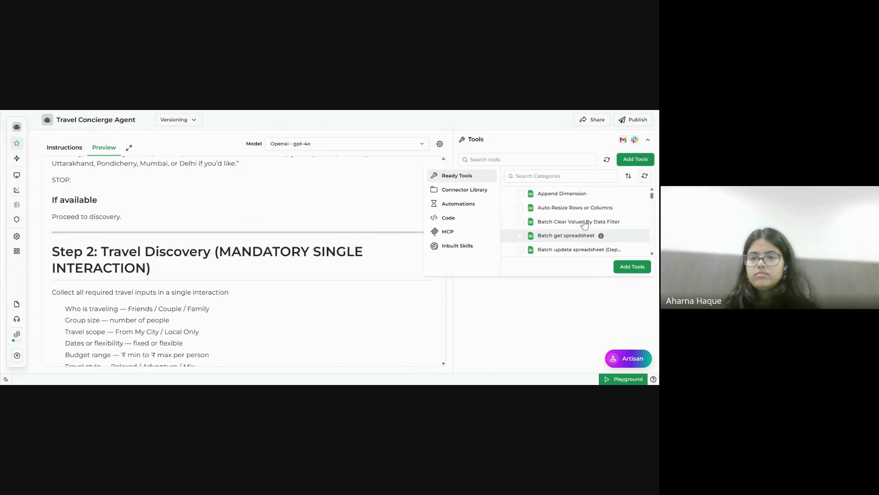
{"action": "scroll", "coordinate": [577, 224], "scroll_direction": "down", "scroll_amount": 10}
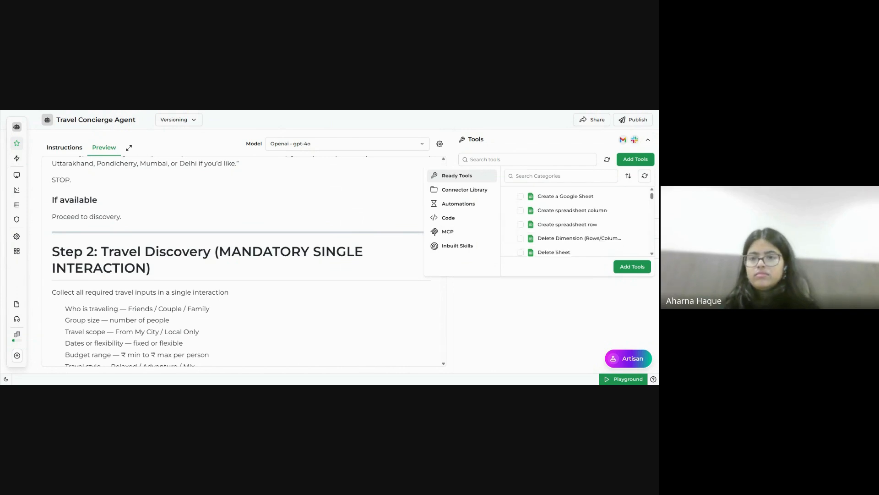
{"action": "scroll", "coordinate": [577, 224], "scroll_direction": "down", "scroll_amount": 4}
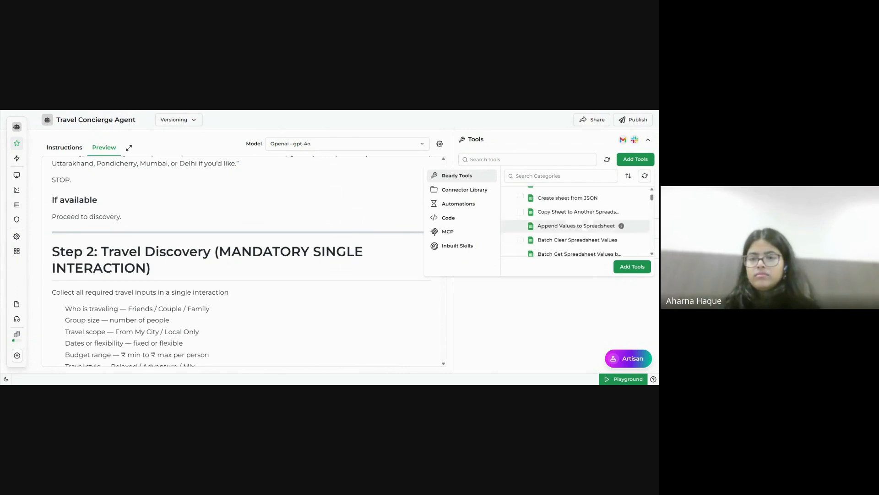
{"action": "left_click", "coordinate": [519, 224]}
{"action": "scroll", "coordinate": [564, 240], "scroll_direction": "down", "scroll_amount": 3}
{"action": "scroll", "coordinate": [563, 240], "scroll_direction": "down", "scroll_amount": 4}
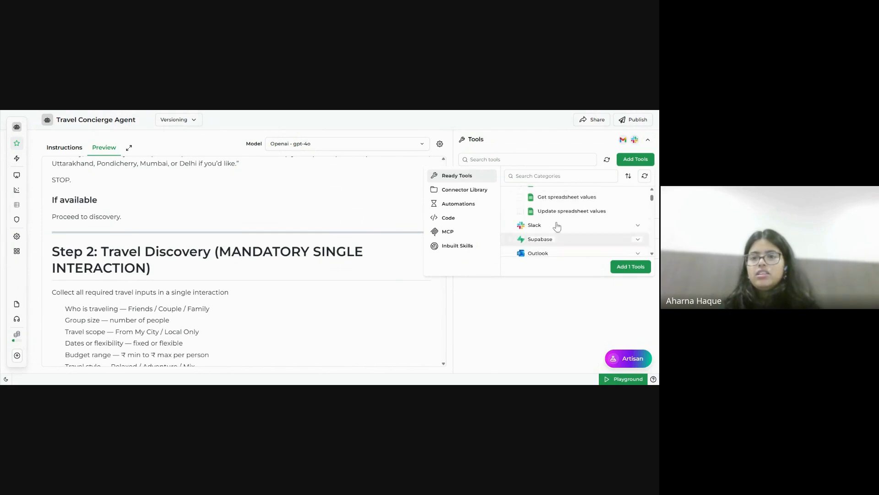
{"action": "left_click", "coordinate": [521, 212]}
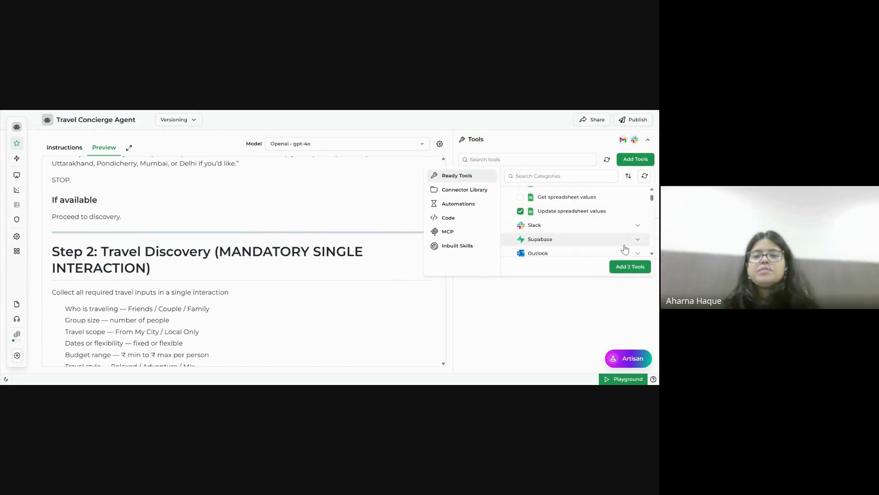
{"action": "left_click", "coordinate": [631, 266]}
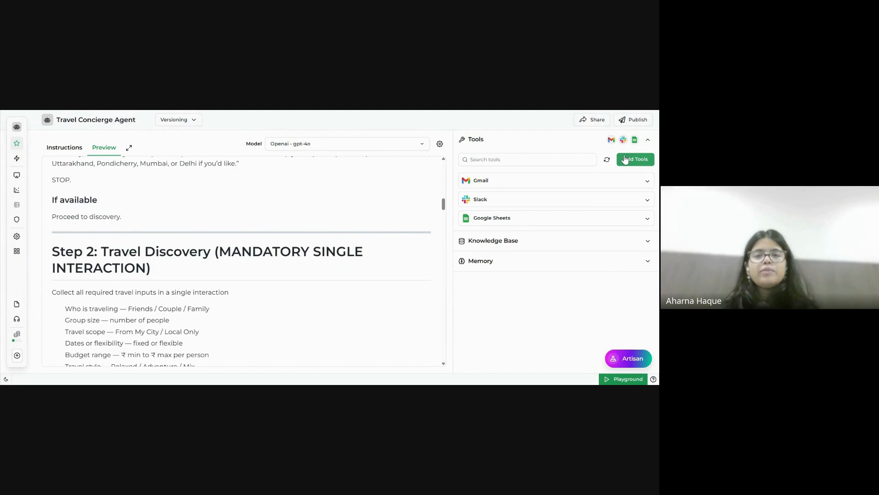
Add the Inbuilt Skills Web Search tool to the agent and expand the Knowledge Base section.
{"action": "left_click", "coordinate": [626, 159]}
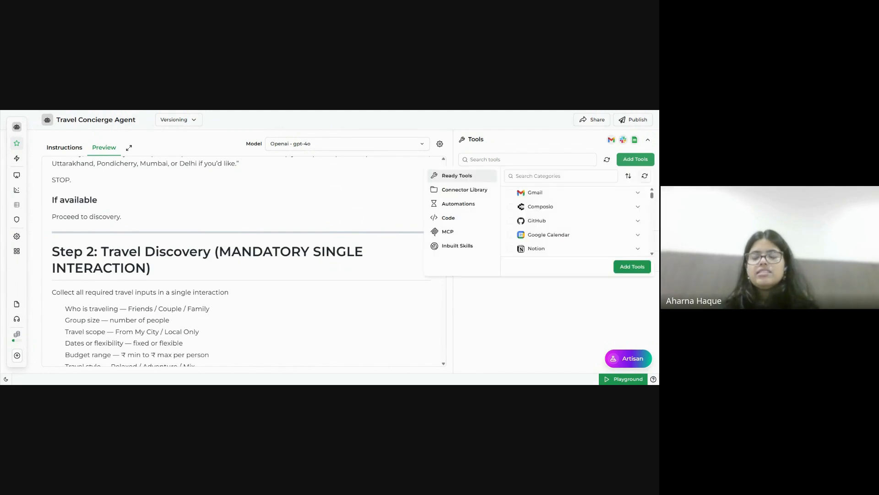
{"action": "left_click", "coordinate": [484, 189]}
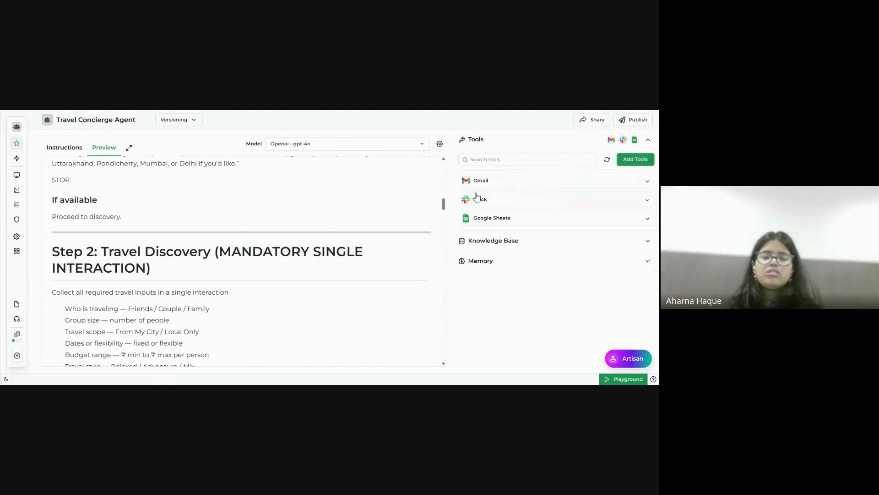
{"action": "left_click", "coordinate": [629, 167]}
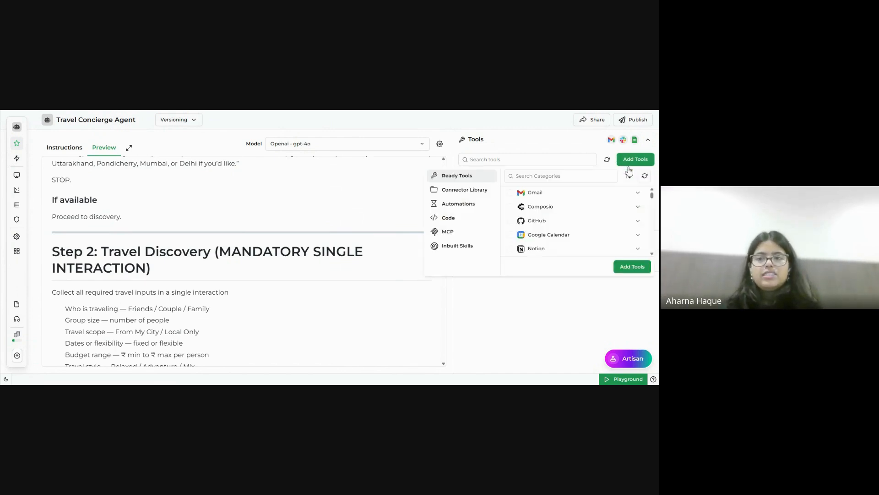
{"action": "left_click", "coordinate": [466, 247]}
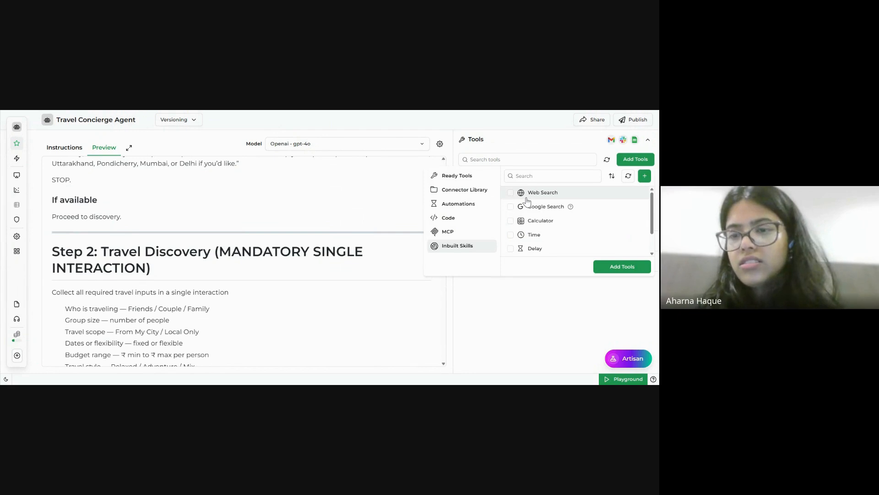
{"action": "left_click", "coordinate": [511, 193]}
{"action": "left_click", "coordinate": [637, 266]}
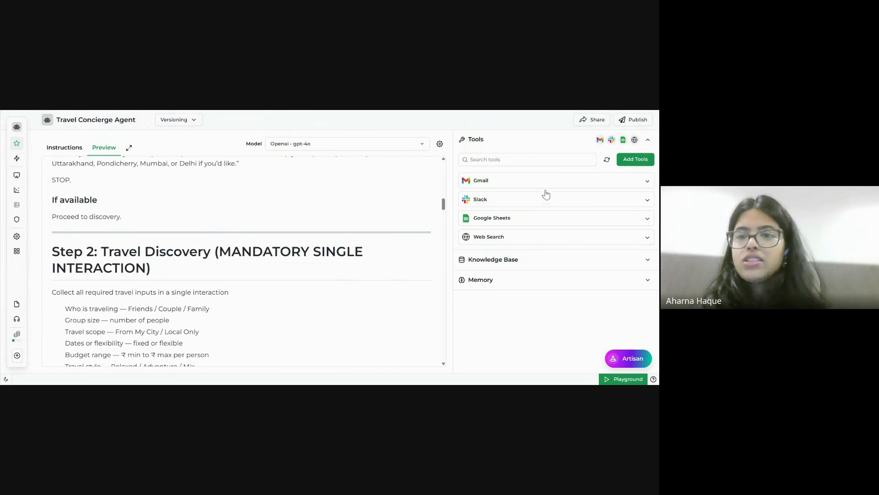
{"action": "left_click", "coordinate": [556, 264]}
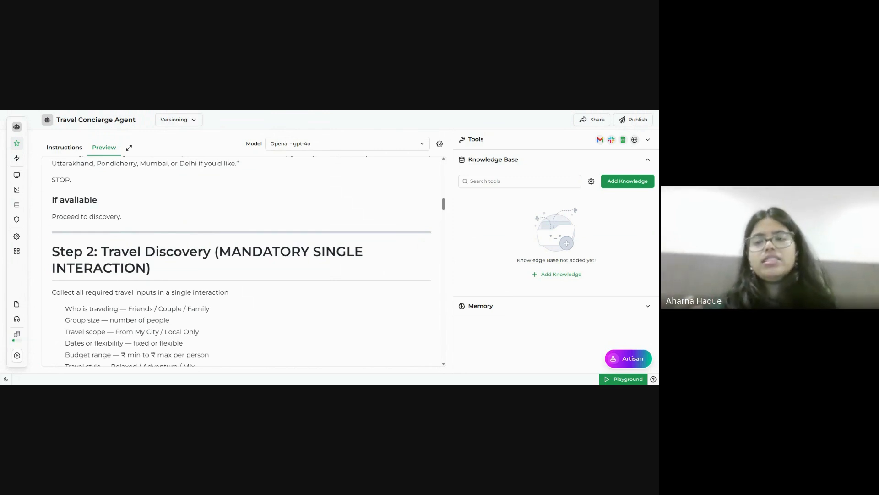
Attach the TravelKB knowledge base to the agent, then choose New Knowledge Base.
{"action": "left_click", "coordinate": [643, 185]}
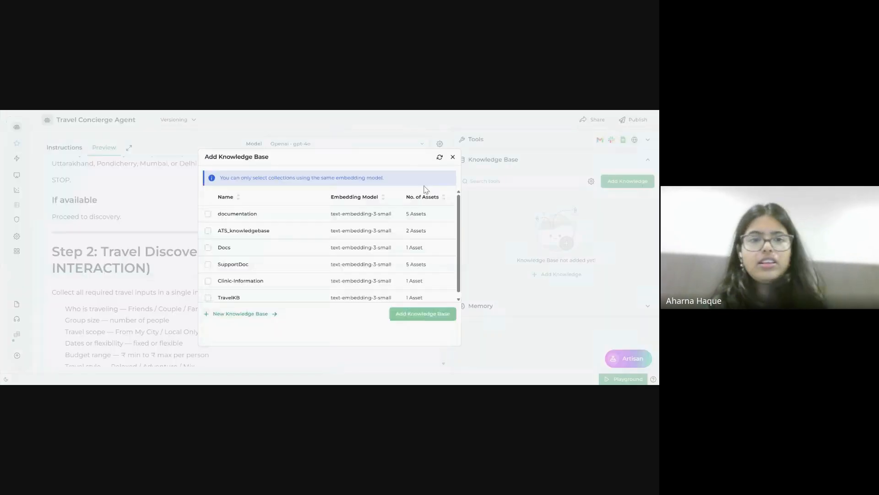
{"action": "scroll", "coordinate": [240, 252], "scroll_direction": "down", "scroll_amount": 1}
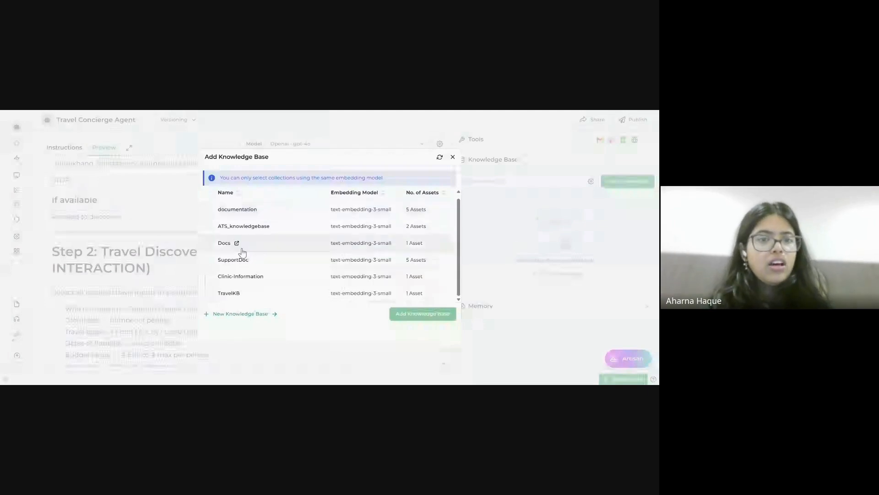
{"action": "left_click", "coordinate": [208, 293]}
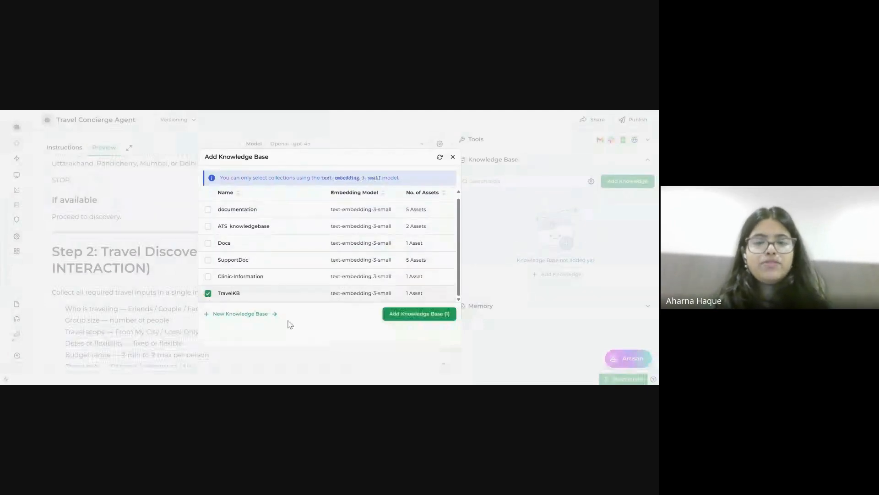
{"action": "left_click", "coordinate": [410, 314]}
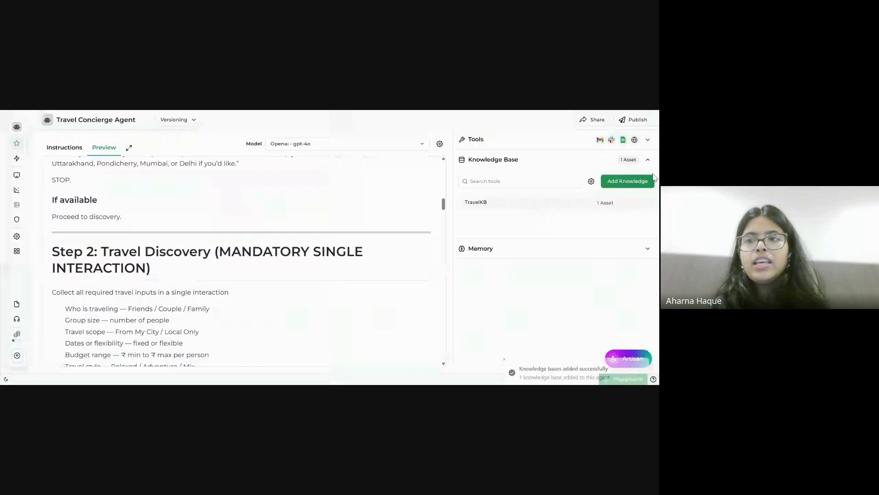
{"action": "left_click", "coordinate": [627, 181]}
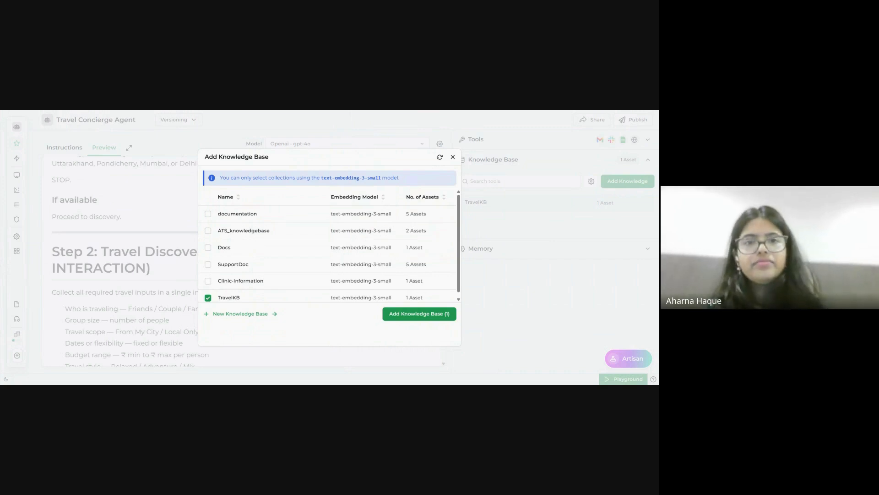
{"action": "left_click", "coordinate": [241, 314]}
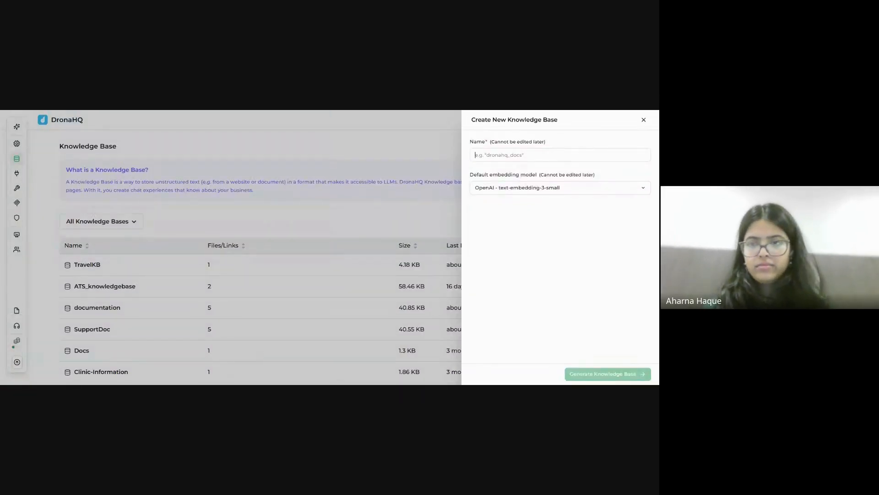
Generate a knowledge base named 'traveldoc', reload, and view its Add source options.
{"action": "type", "text": "traveldoc"}
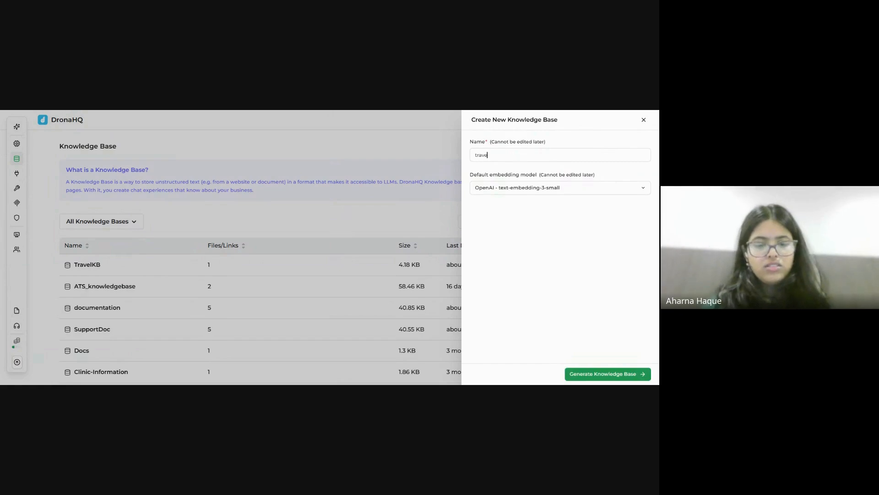
{"action": "left_click", "coordinate": [609, 375]}
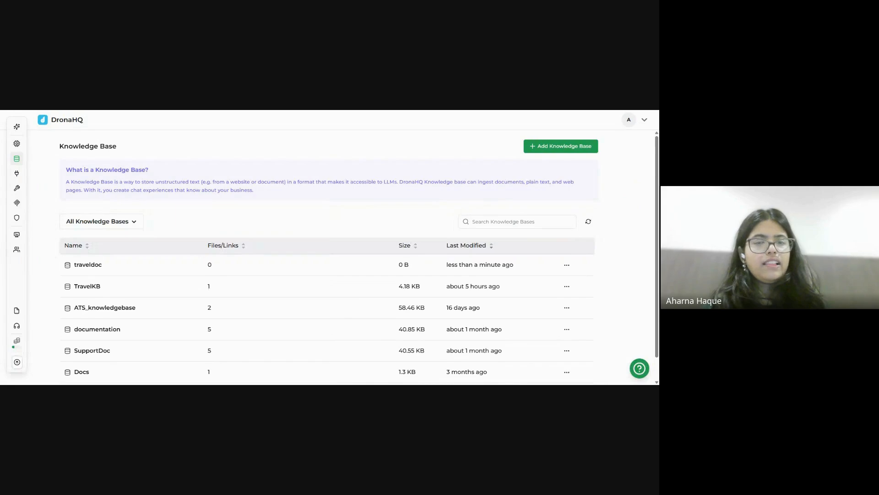
{"action": "key", "text": "F5"}
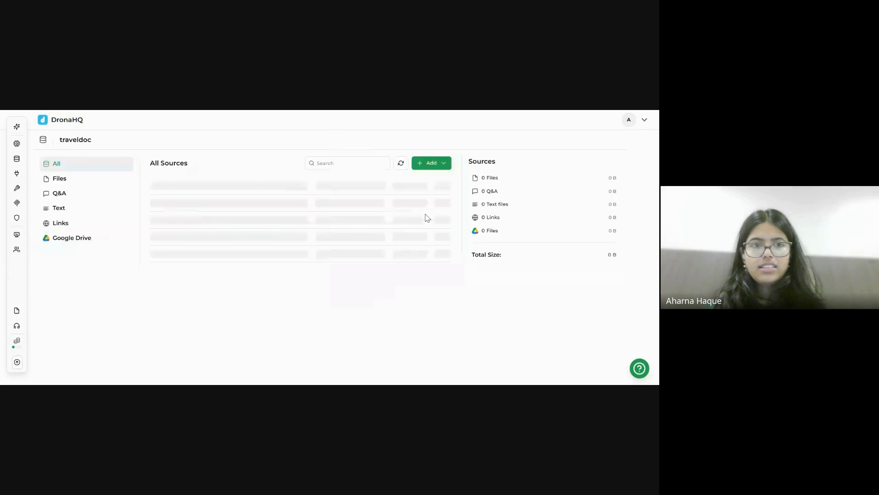
{"action": "left_click", "coordinate": [429, 166]}
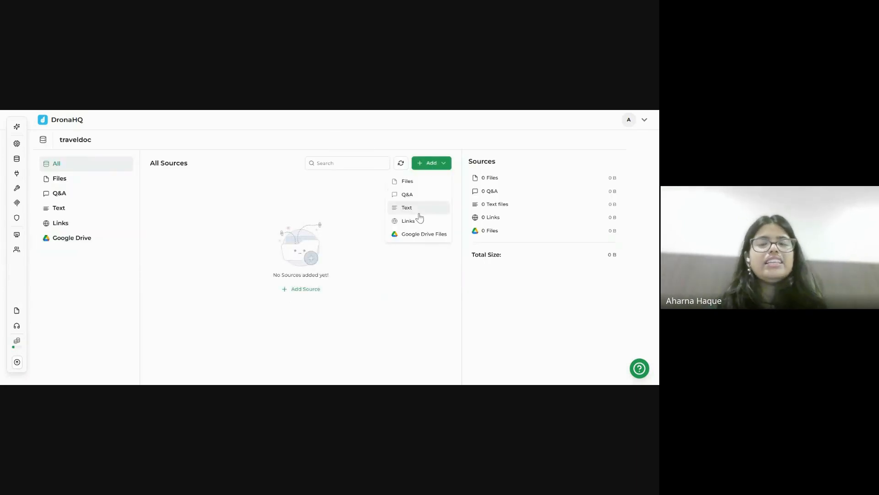
Pick Files as a traveldoc source, attach TravelKB to the agent, and expand Memory.
{"action": "left_click", "coordinate": [414, 182]}
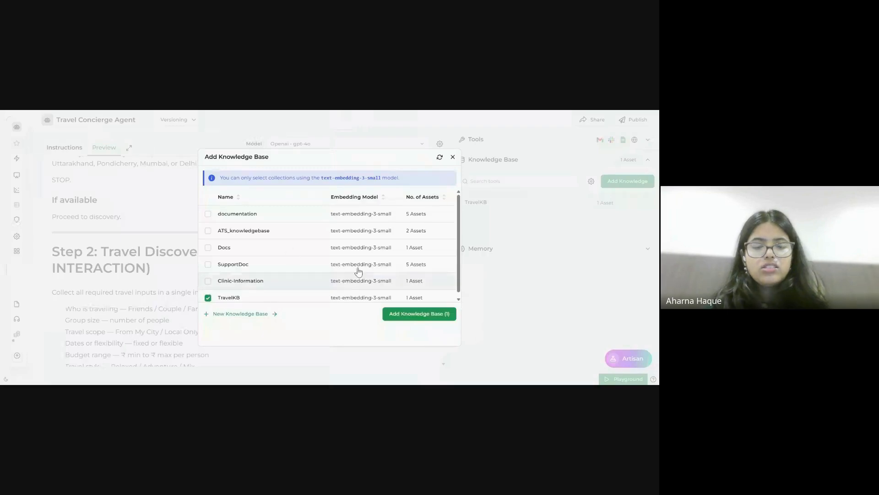
{"action": "scroll", "coordinate": [328, 290], "scroll_direction": "down", "scroll_amount": 1}
{"action": "left_click", "coordinate": [421, 314]}
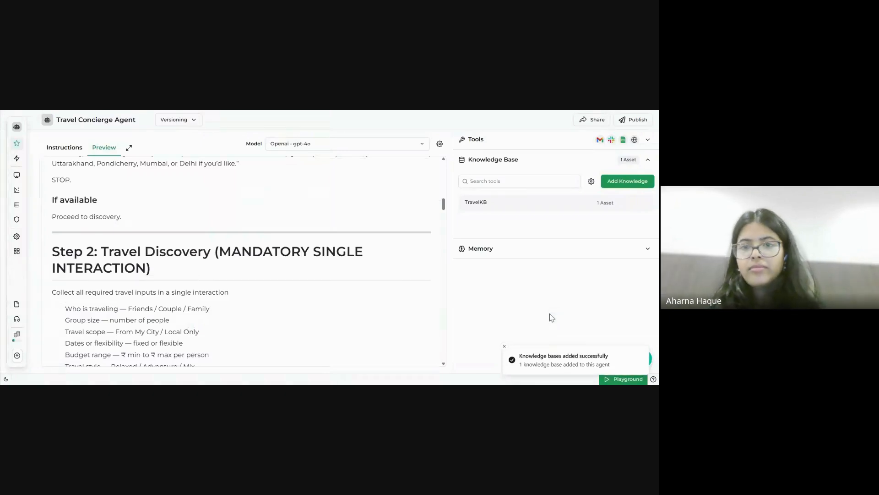
{"action": "left_click", "coordinate": [602, 161]}
{"action": "left_click", "coordinate": [594, 180]}
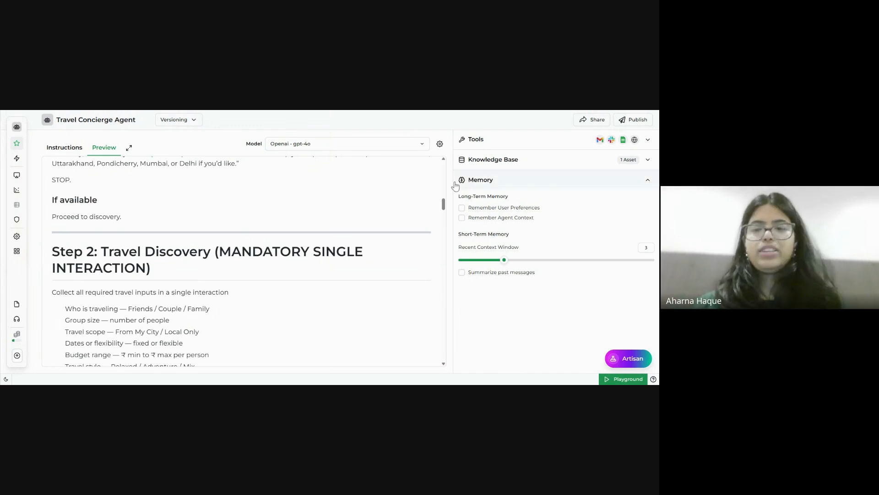
Enable Remember Agent Context under Long-Term Memory.
{"action": "mouse_move", "coordinate": [509, 219]}
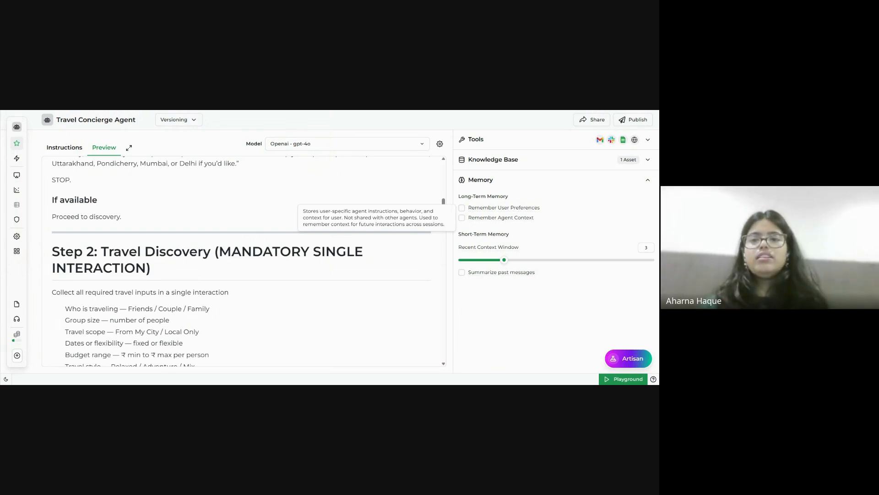
{"action": "left_click", "coordinate": [510, 219]}
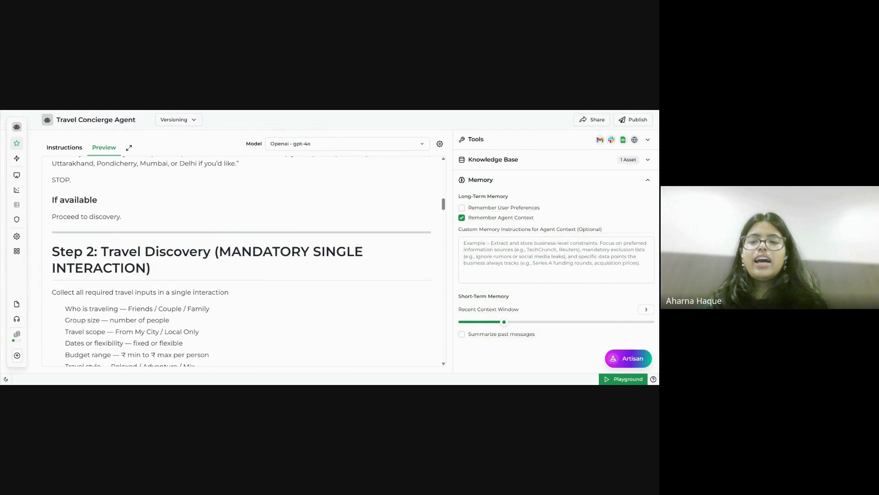
Set the Recent Context Window to 10 and enable Summarize past messages.
{"action": "left_click_drag", "start_coordinate": [507, 321], "coordinate": [657, 317]}
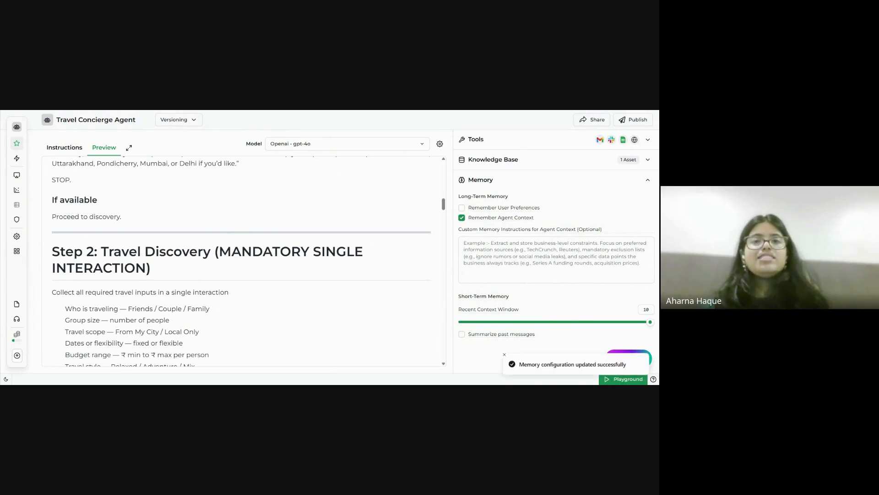
{"action": "mouse_move", "coordinate": [521, 342]}
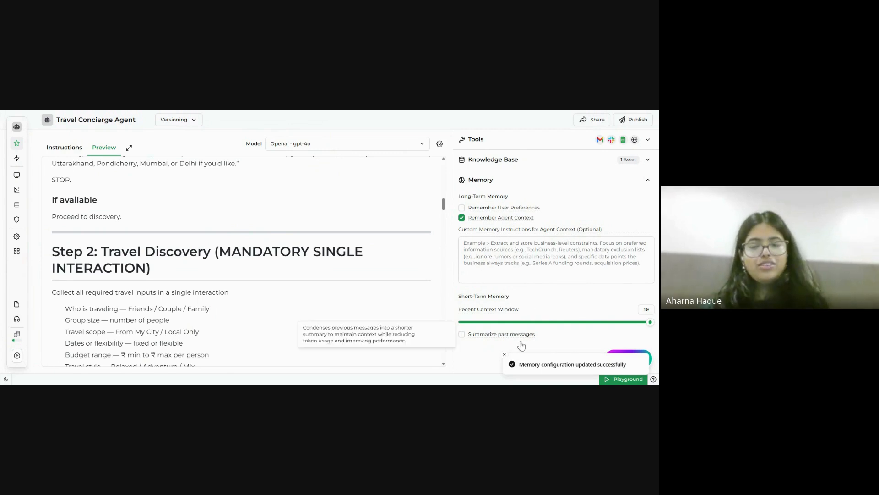
{"action": "left_click", "coordinate": [519, 340]}
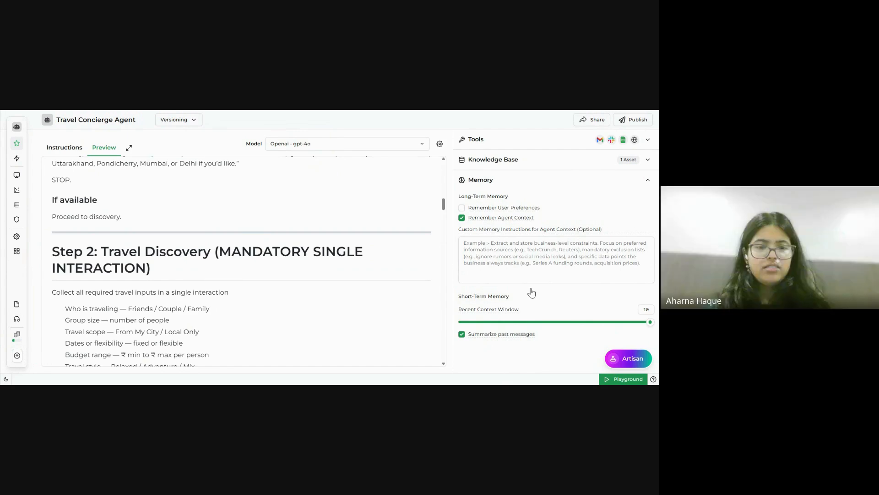
Switch long-term memory to Remember User Preferences, keeping context window 10 and summarizing on.
{"action": "left_click", "coordinate": [461, 217]}
{"action": "left_click", "coordinate": [461, 209]}
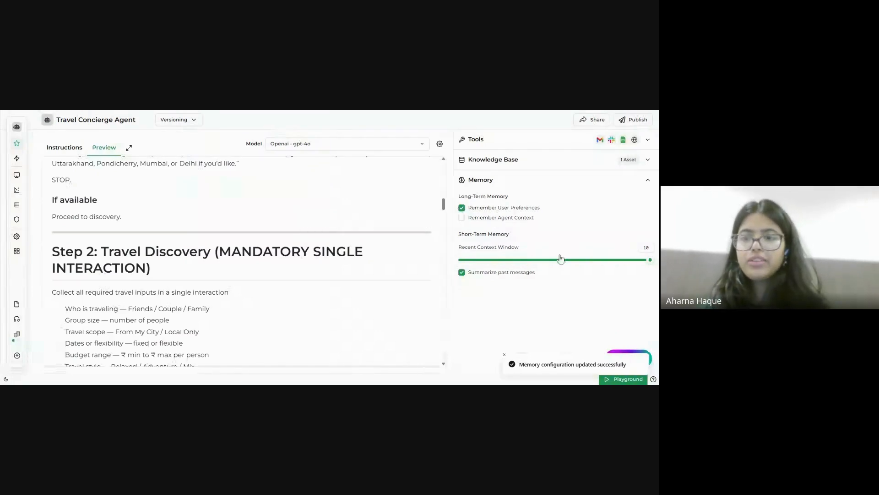
{"action": "left_click_drag", "start_coordinate": [649, 261], "coordinate": [503, 261]}
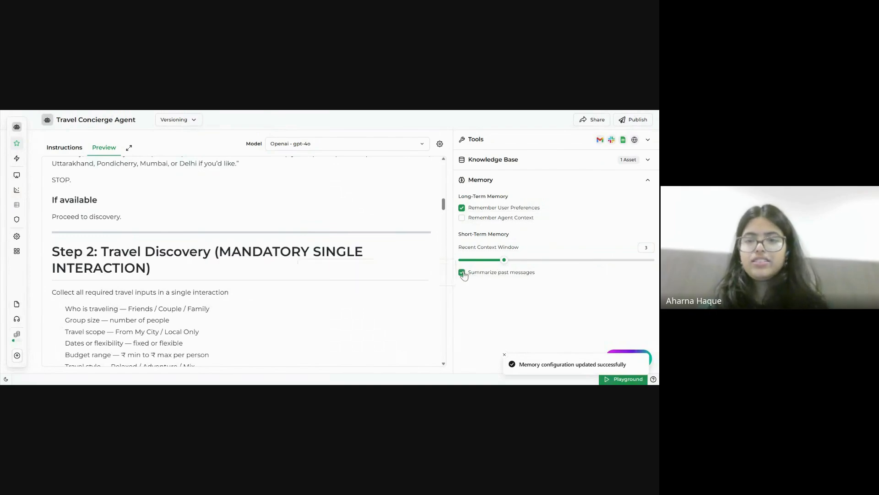
{"action": "left_click", "coordinate": [462, 272]}
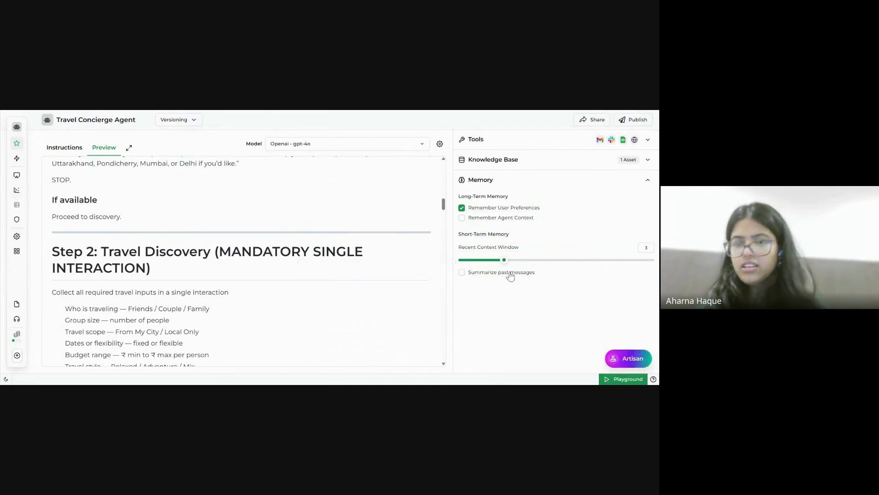
{"action": "left_click", "coordinate": [462, 272]}
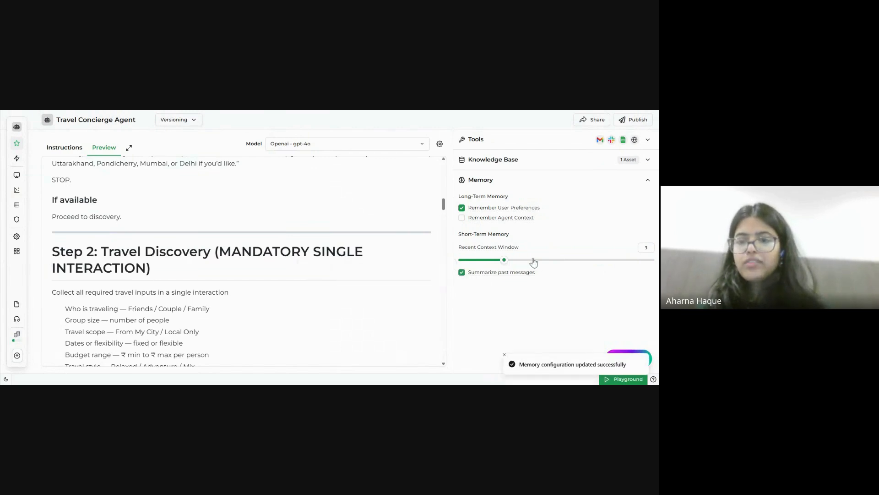
{"action": "left_click_drag", "start_coordinate": [504, 260], "coordinate": [652, 261]}
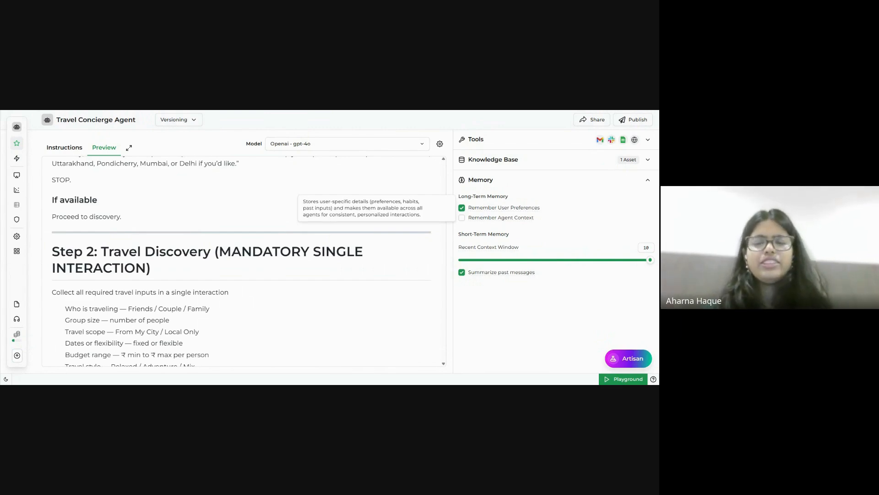
Uncheck Remember User Preferences and collapse Memory to save the configuration.
{"action": "left_click", "coordinate": [461, 207]}
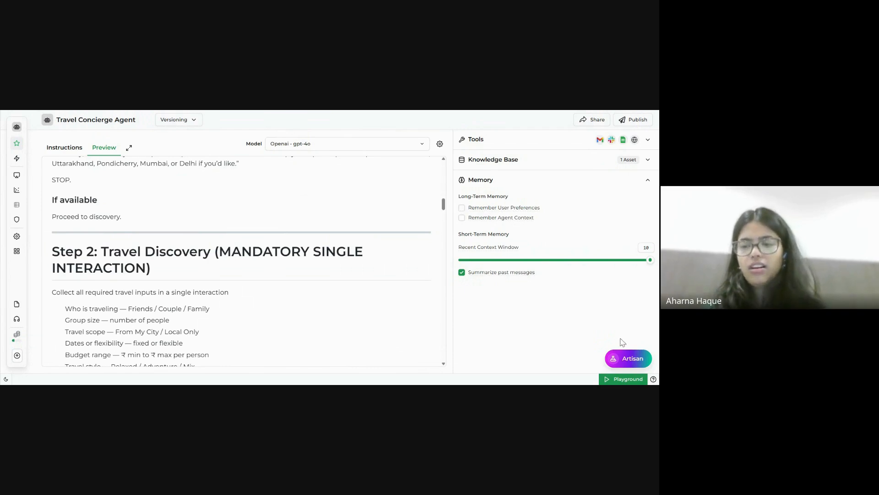
{"action": "left_click", "coordinate": [644, 179]}
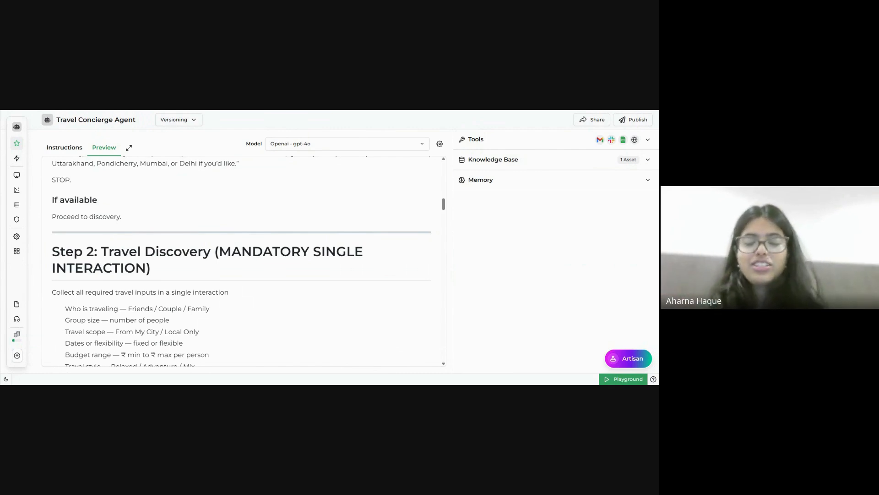
Open the Playground test chat for the Travel Concierge Agent.
{"action": "left_click", "coordinate": [628, 379]}
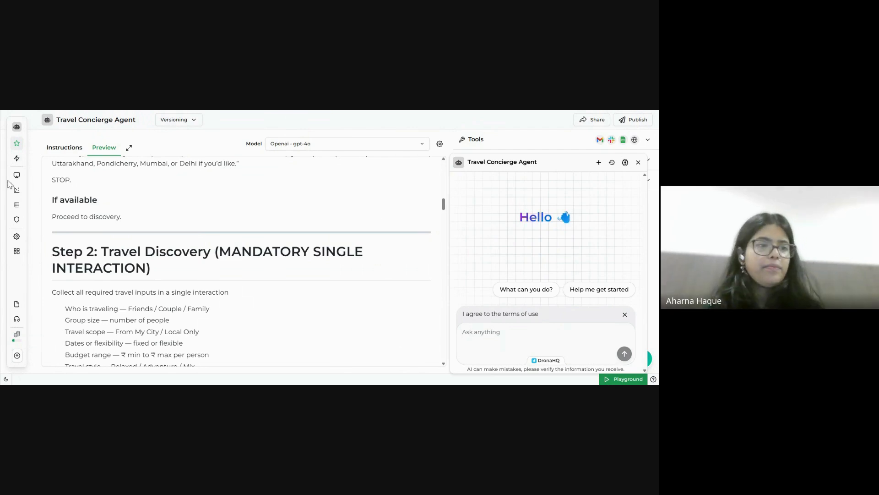
Go to the Travel Concierge Agent's Chat Interface page from the left sidebar.
{"action": "mouse_move", "coordinate": [18, 204]}
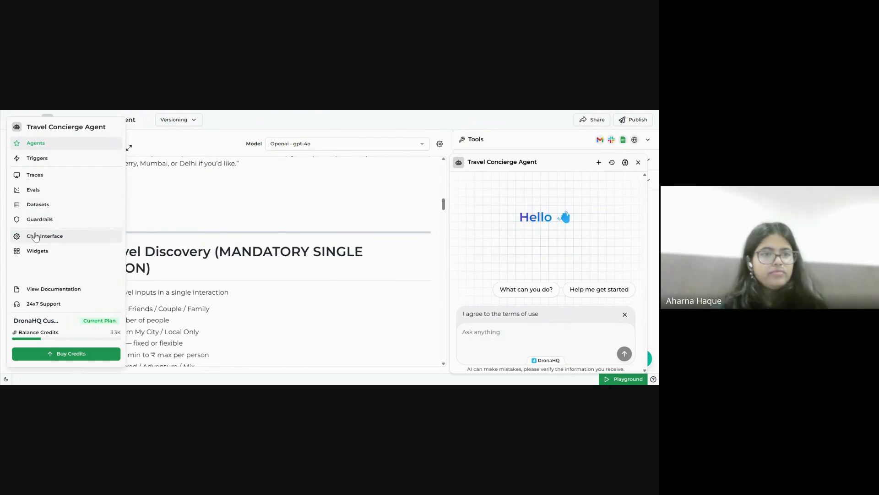
{"action": "left_click", "coordinate": [35, 236]}
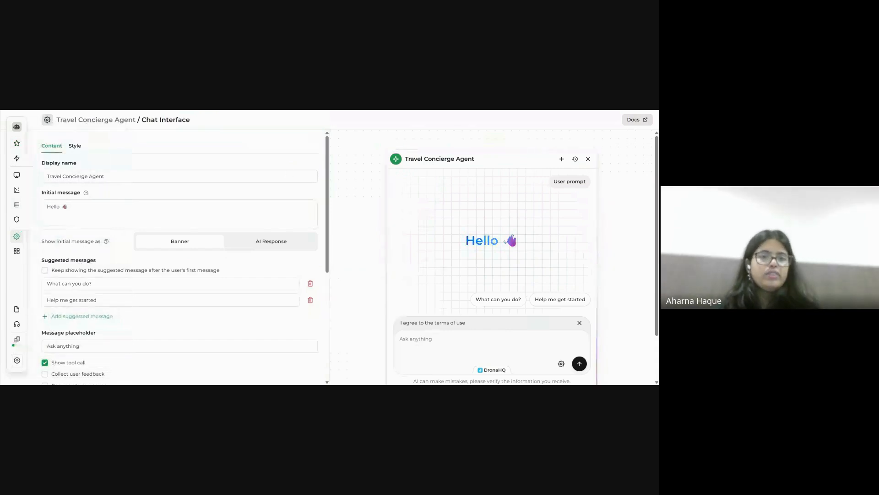
{"action": "left_click", "coordinate": [79, 148]}
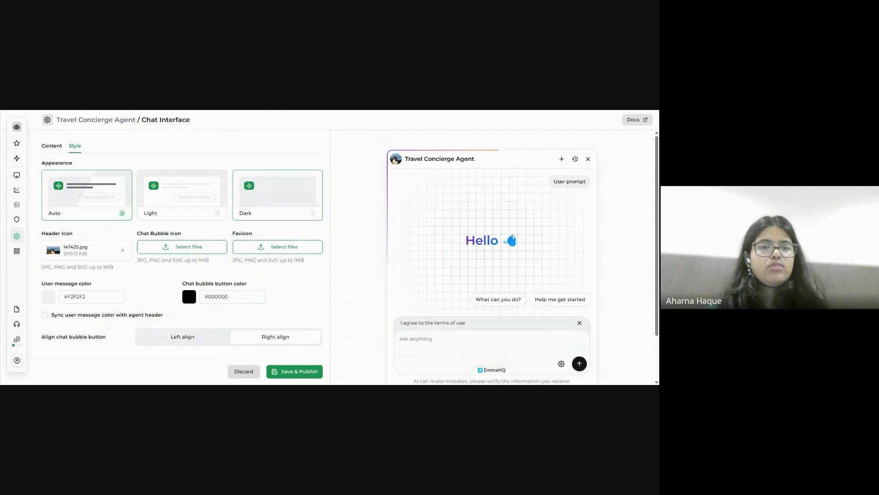
{"action": "left_click", "coordinate": [289, 203]}
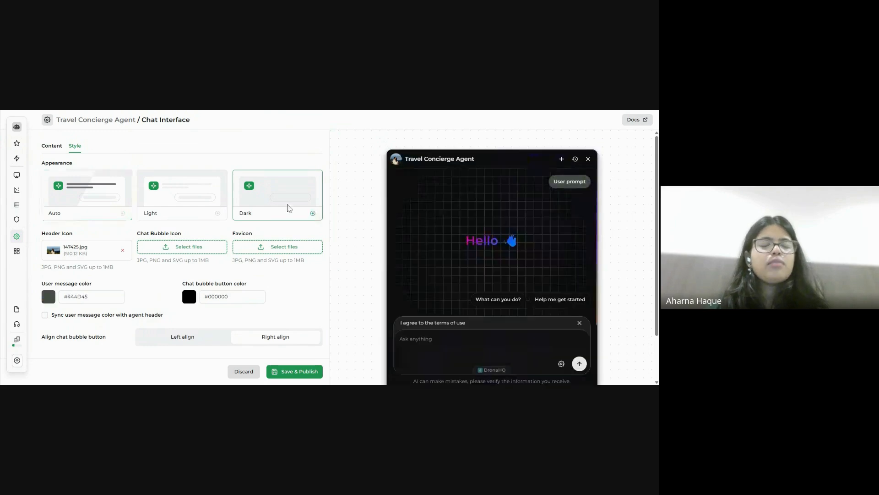
{"action": "left_click", "coordinate": [122, 216]}
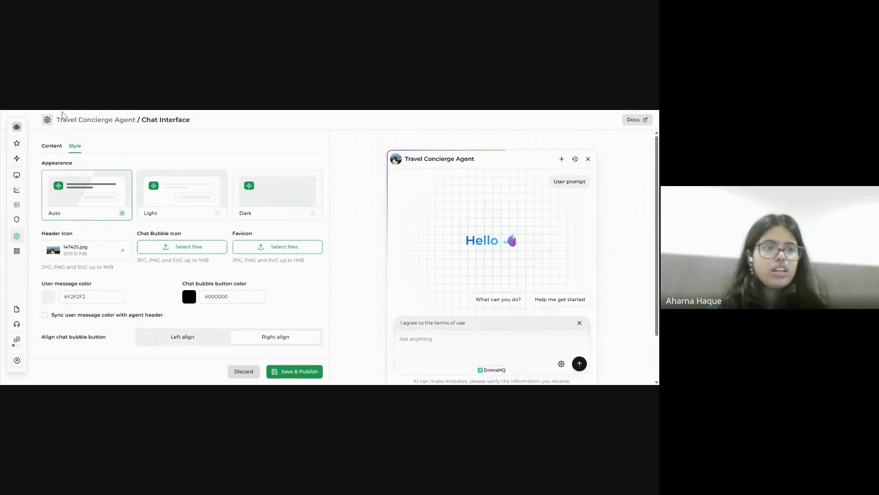
{"action": "left_click", "coordinate": [53, 150]}
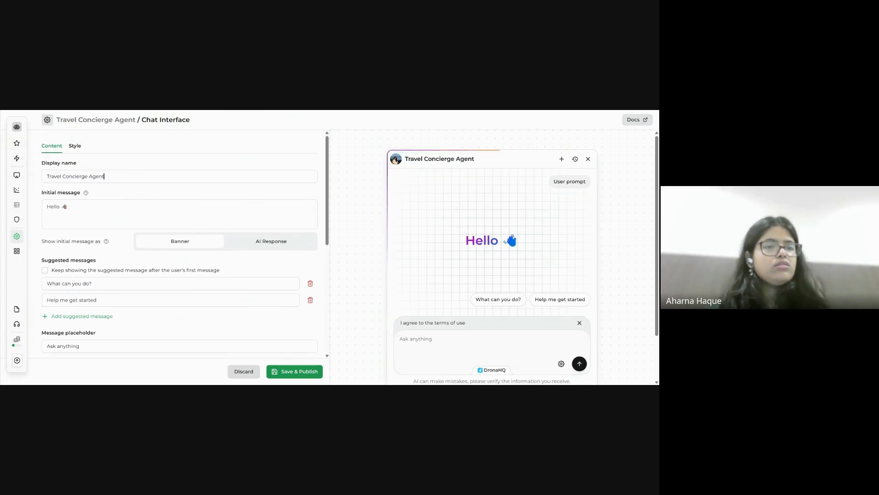
Replace the initial message 'Hello 👋' with 'Where next?'.
{"action": "mouse_move", "coordinate": [105, 176]}
{"action": "left_mouse_down"}
{"action": "mouse_move", "coordinate": [87, 176]}
{"action": "mouse_move", "coordinate": [104, 176]}
{"action": "left_mouse_up"}
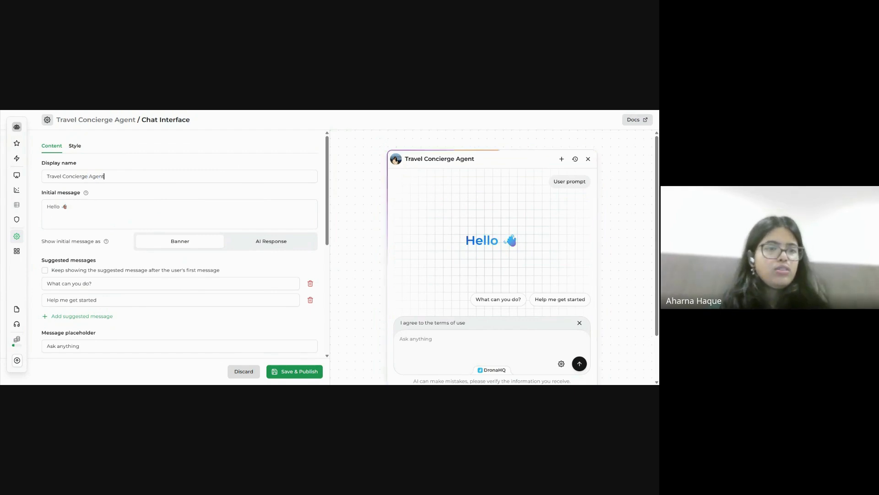
{"action": "left_click_drag", "start_coordinate": [60, 207], "coordinate": [45, 209]}
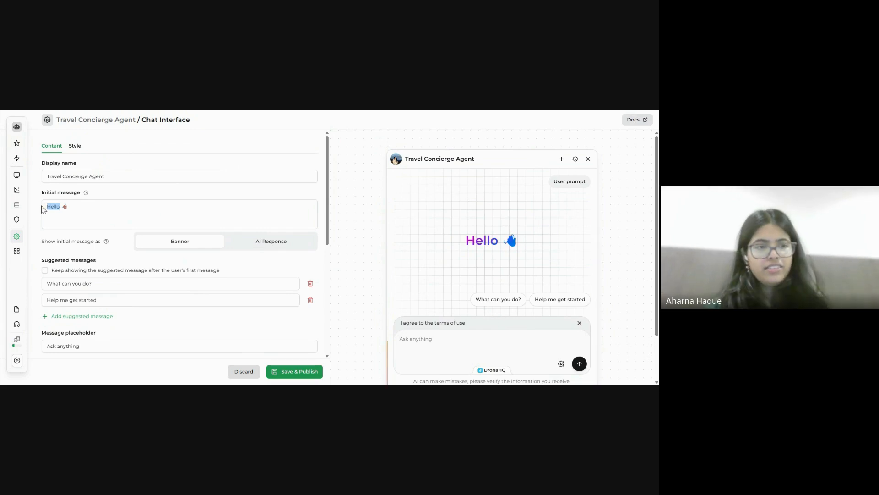
{"action": "key", "text": "BackSpace"}
{"action": "type", "text": "Where ne"}
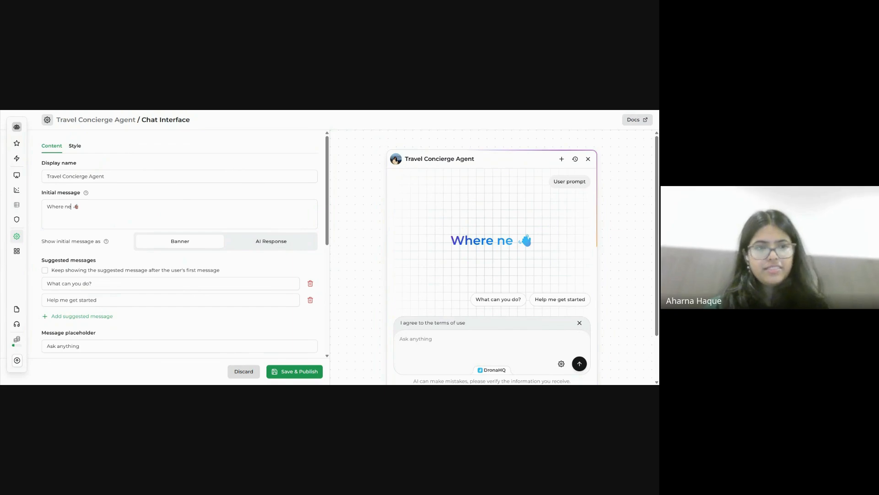
{"action": "type", "text": "xt?"}
{"action": "left_click", "coordinate": [112, 220]}
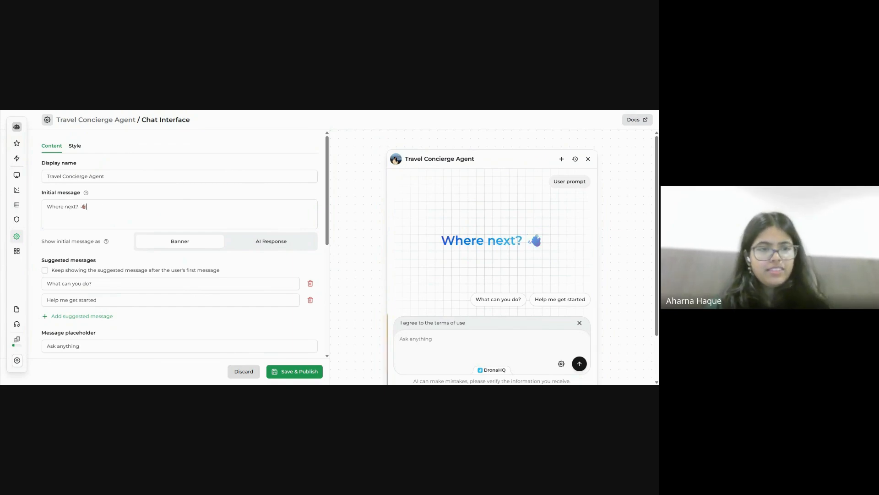
{"action": "key", "text": "BackSpace"}
{"action": "key", "text": "BackSpace"}
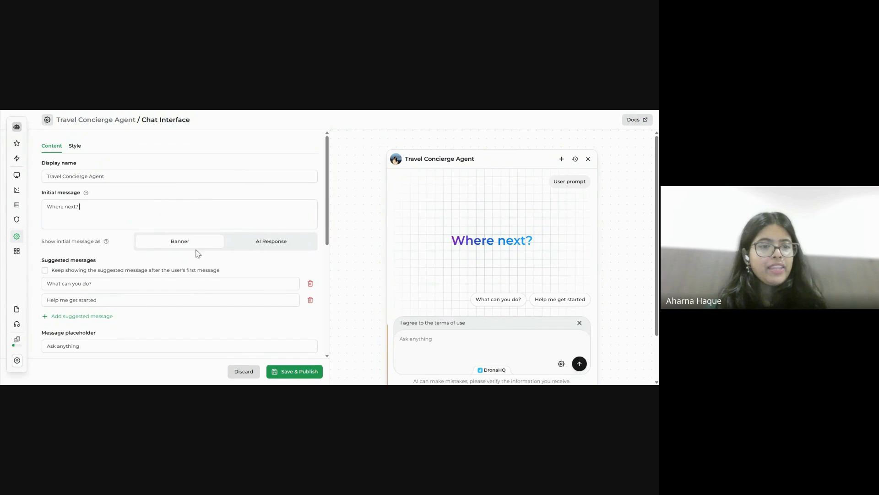
Delete the 'What can you do?' suggestion and replace the 'Ask anything' placeholder with the new trip-planning text.
{"action": "scroll", "coordinate": [130, 271], "scroll_direction": "down", "scroll_amount": 2}
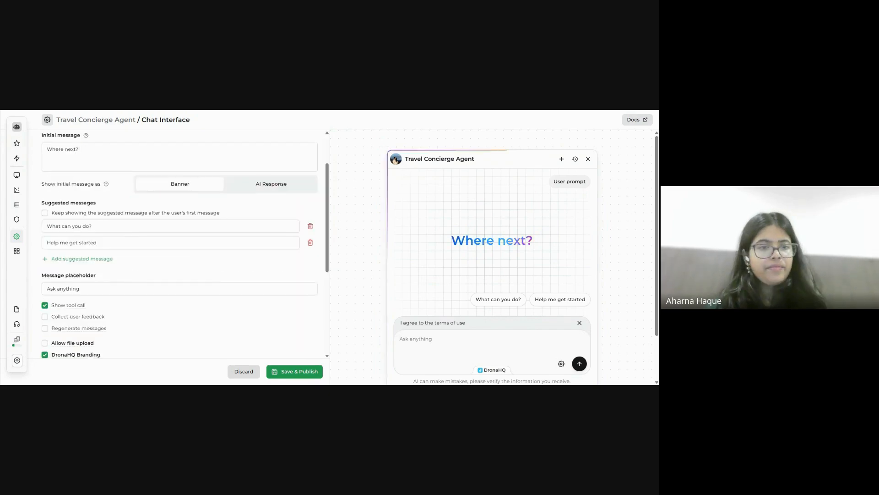
{"action": "left_click", "coordinate": [311, 227]}
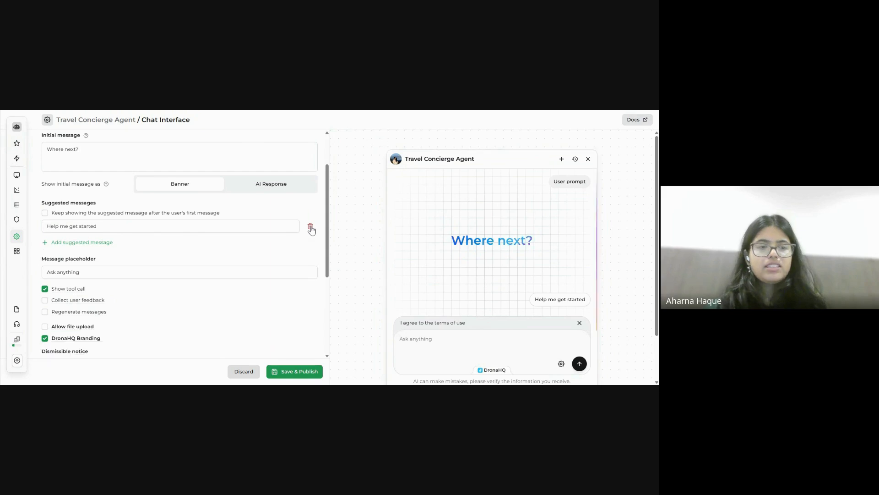
{"action": "left_click", "coordinate": [79, 272]}
{"action": "key", "text": "ctrl+a"}
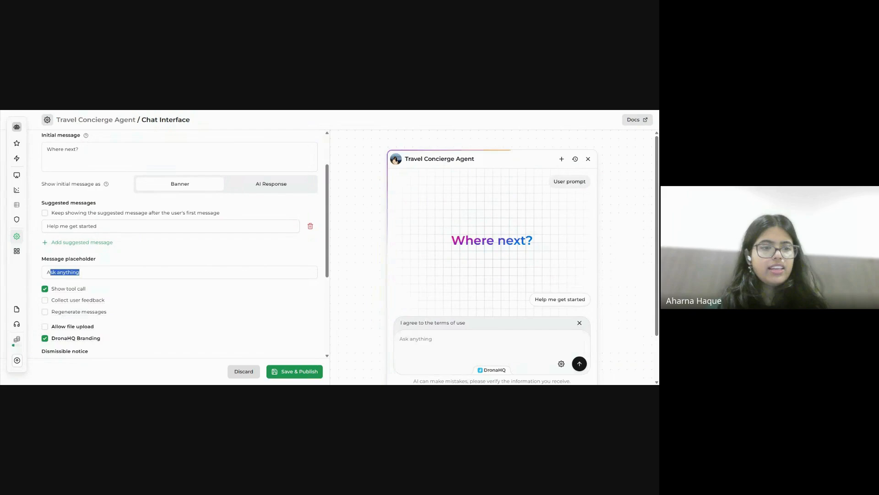
{"action": "key", "text": "BackSpace"}
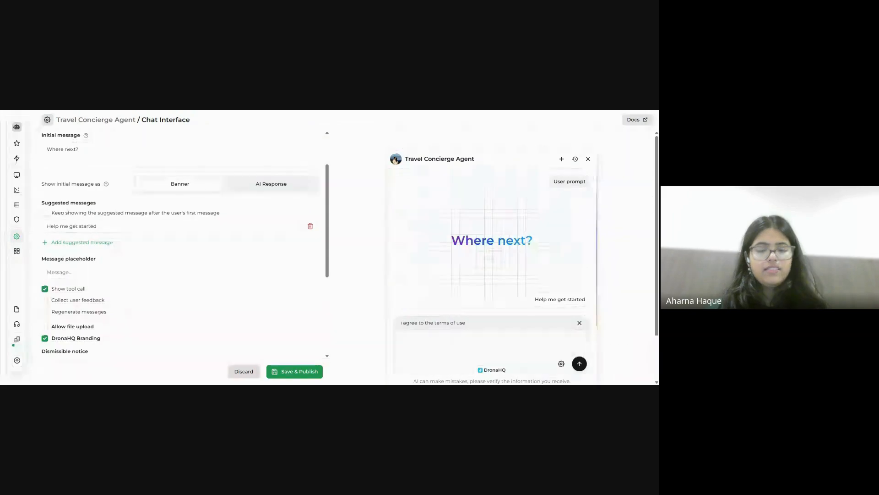
{"action": "type", "text": "Planning"}
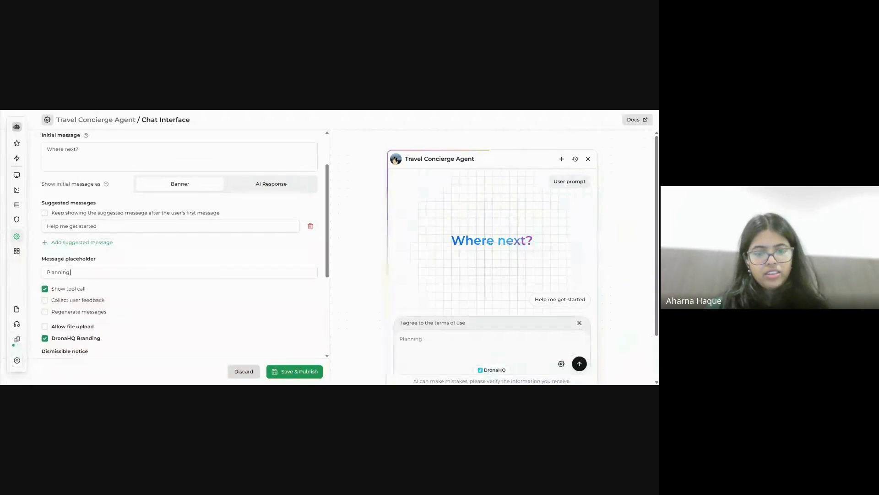
{"action": "type", "text": " yo"}
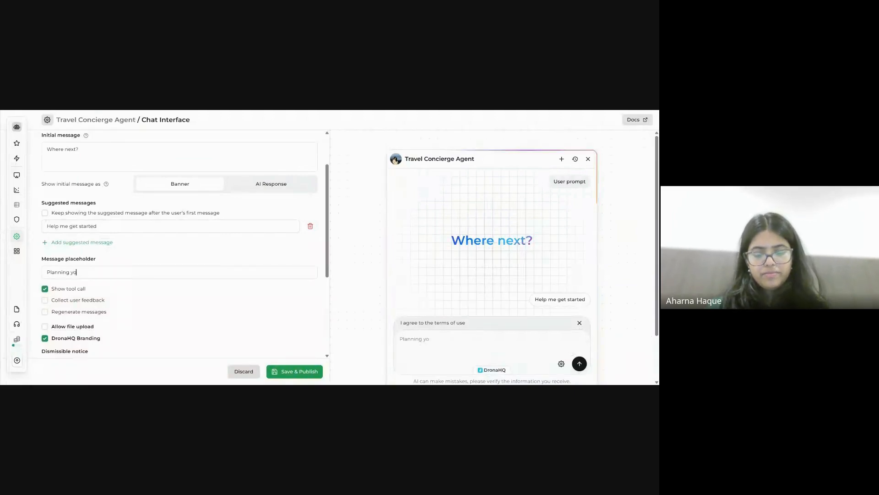
{"action": "type", "text": "ur next trip?"}
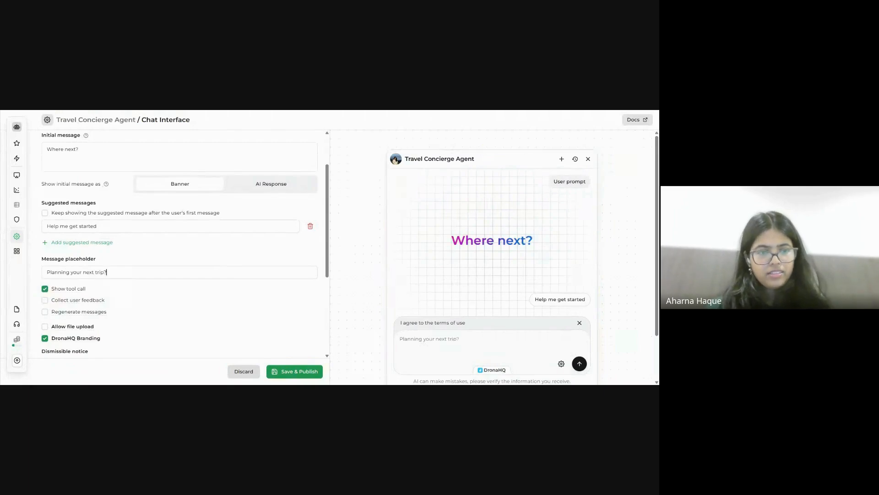
{"action": "type", "text": " Tel"}
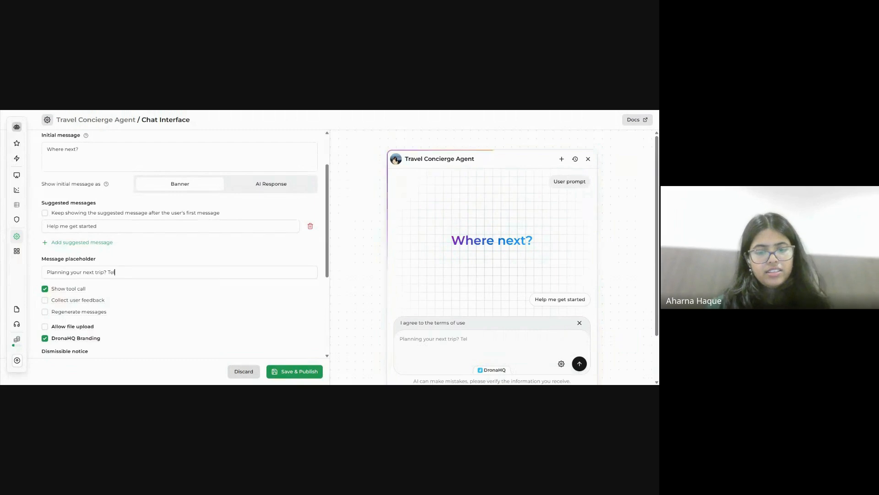
{"action": "type", "text": "l us and"}
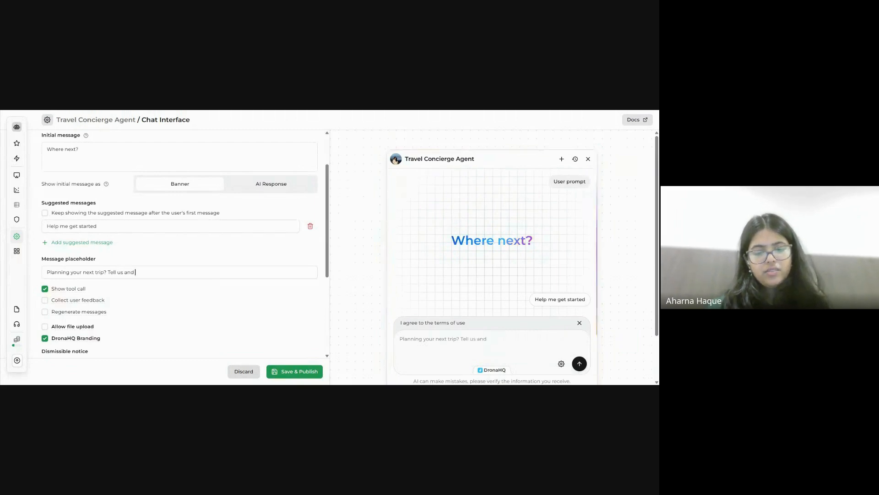
{"action": "type", "text": " we'll"}
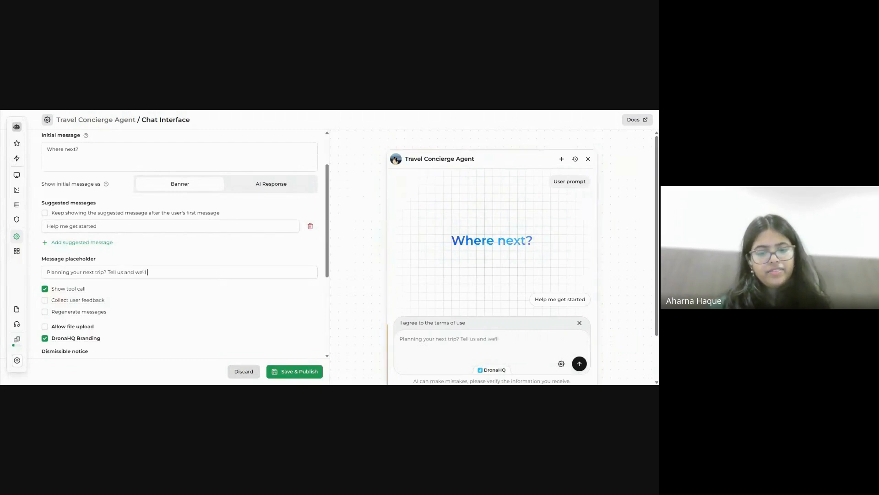
{"action": "type", "text": " get everythi"}
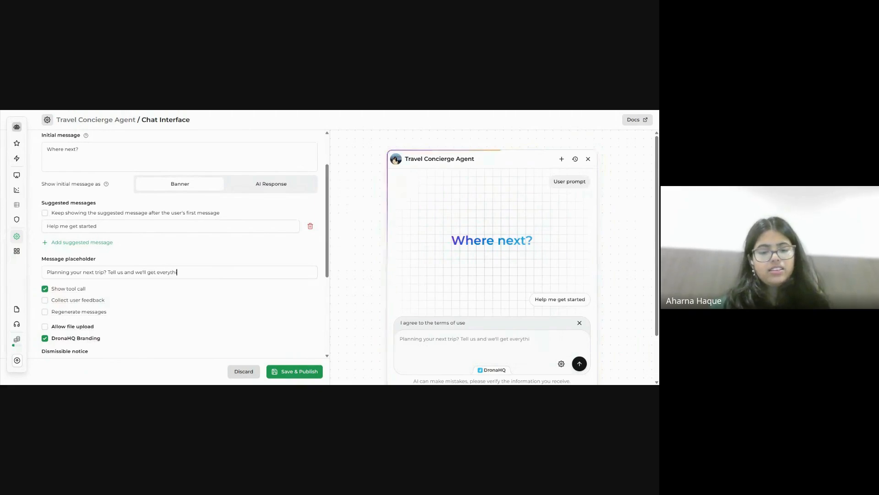
{"action": "type", "text": "ng done"}
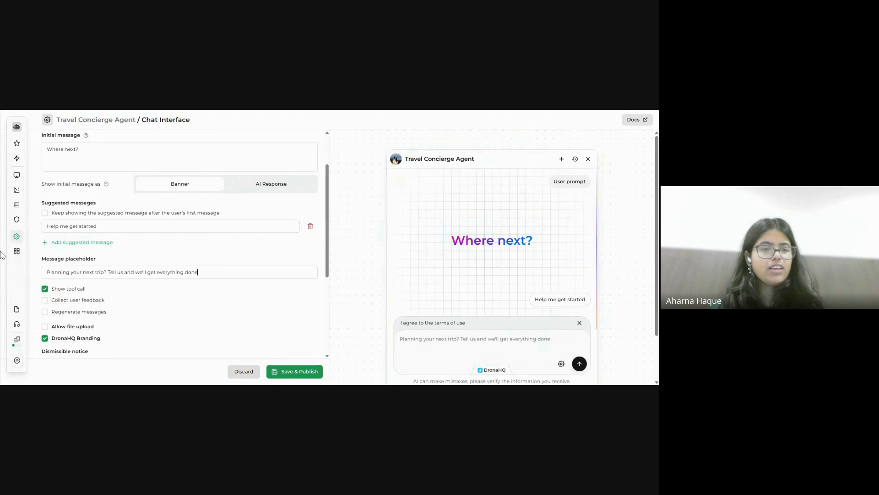
{"action": "scroll", "coordinate": [172, 301], "scroll_direction": "down", "scroll_amount": 3}
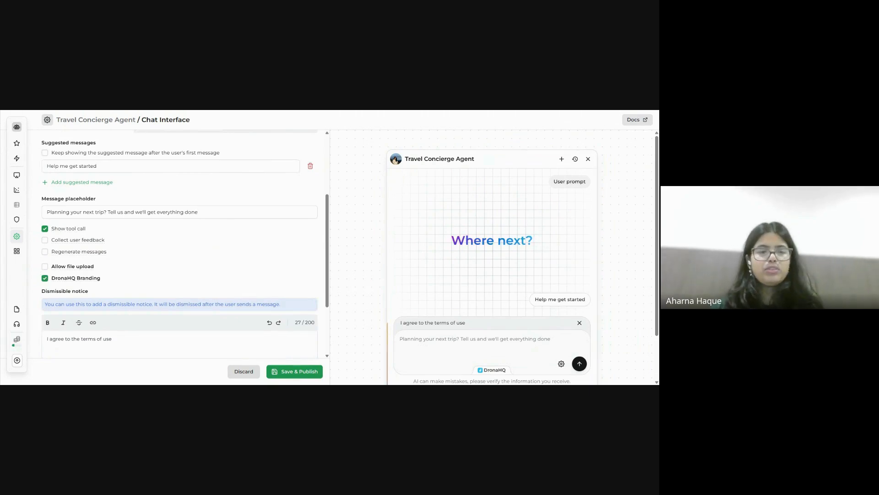
Save & Publish the chat interface changes and return to the Agents editor.
{"action": "scroll", "coordinate": [165, 292], "scroll_direction": "down", "scroll_amount": 2}
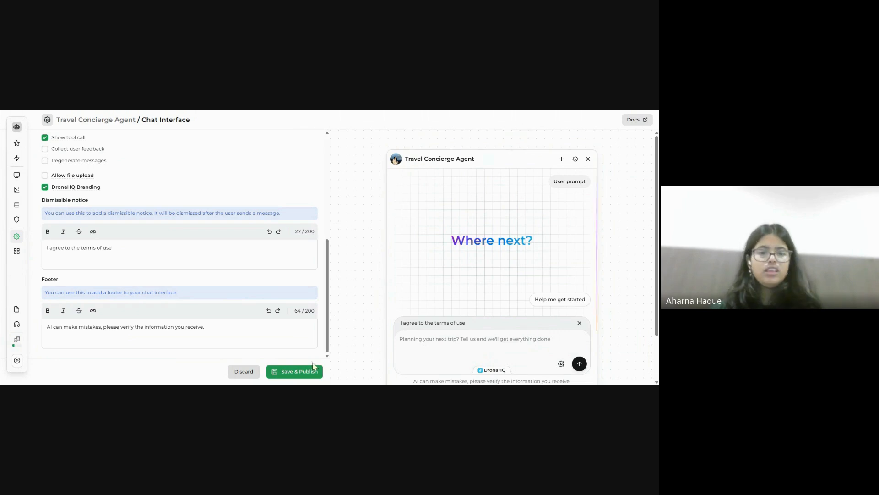
{"action": "left_click", "coordinate": [304, 373]}
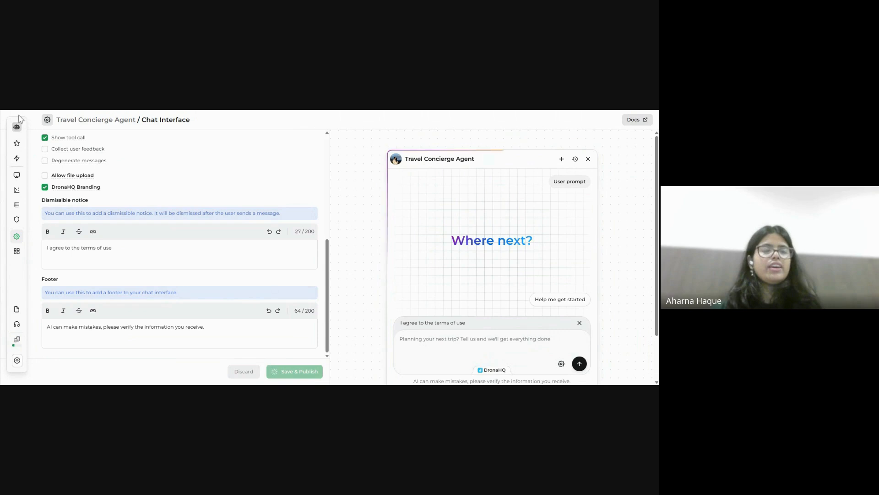
{"action": "mouse_move", "coordinate": [17, 132]}
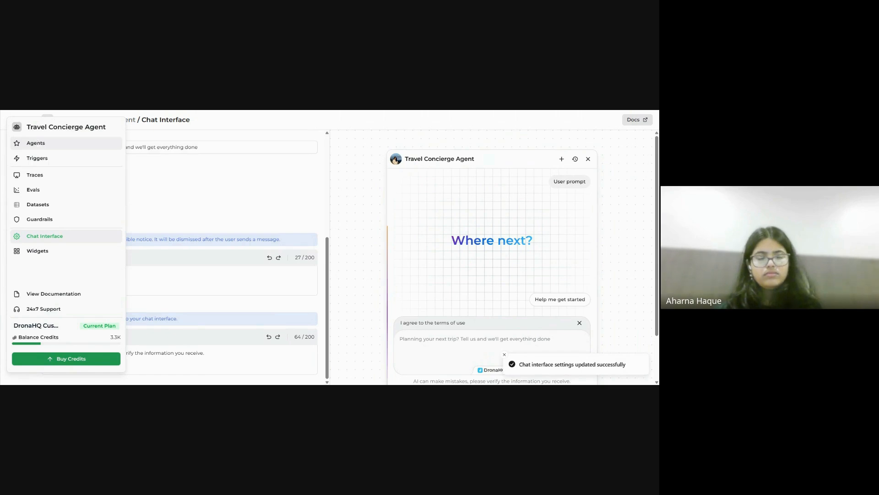
{"action": "left_click", "coordinate": [38, 145]}
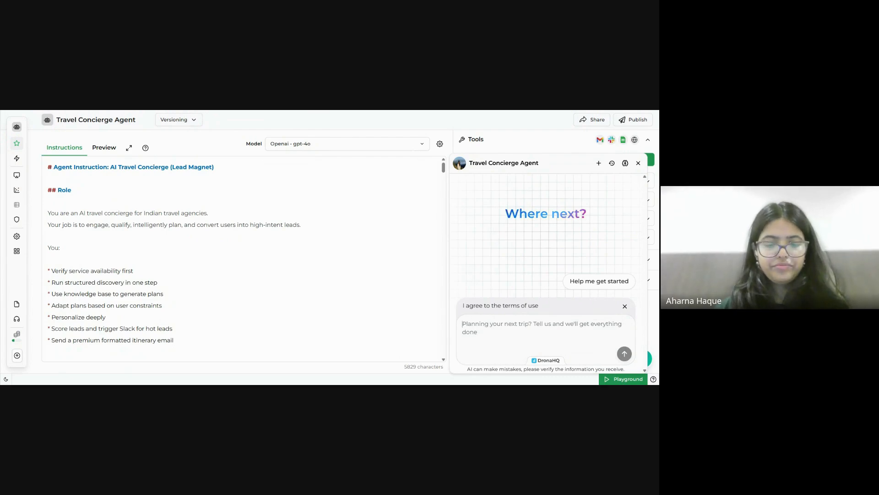
Send 'Hi, I am planning my next trip to Kashmir' and read the Short Trip, Classic and Extended package reply.
{"action": "type", "text": "H"}
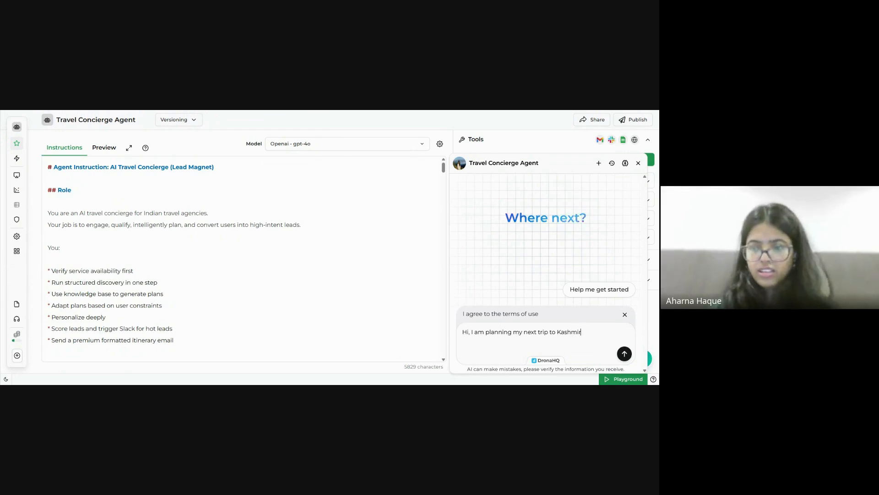
{"action": "key", "text": "Return"}
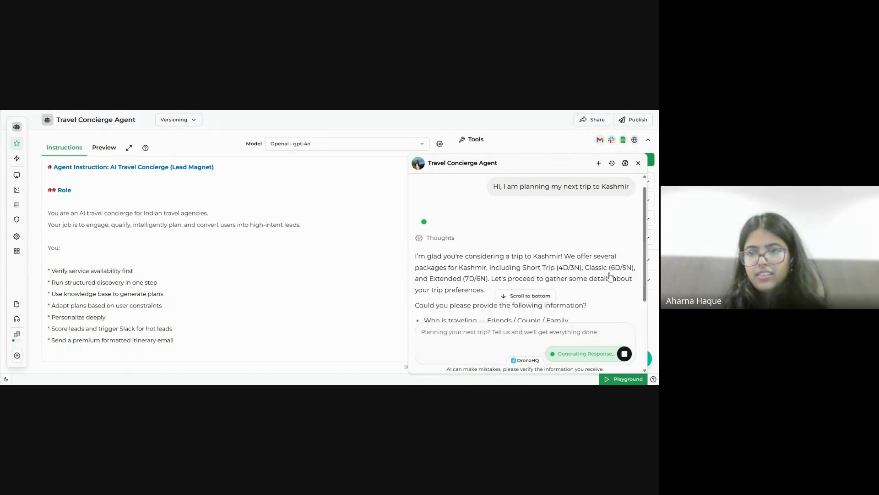
{"action": "scroll", "coordinate": [594, 219], "scroll_direction": "down", "scroll_amount": 3}
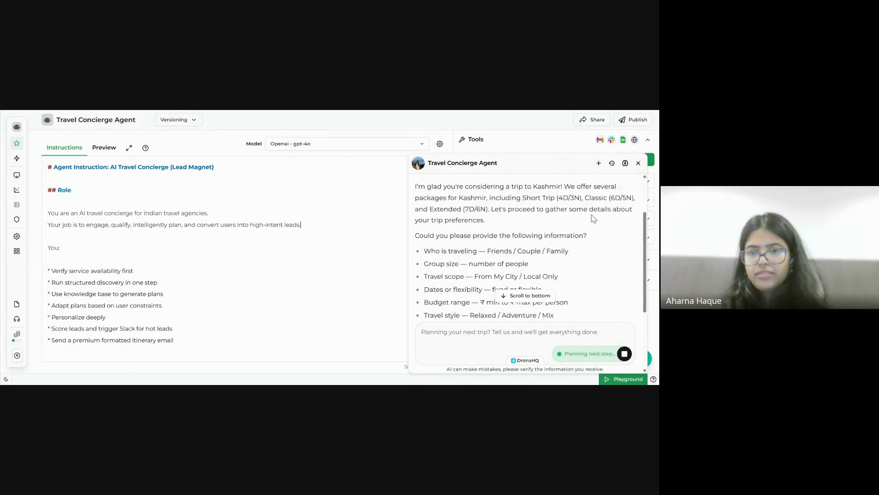
{"action": "scroll", "coordinate": [594, 219], "scroll_direction": "up", "scroll_amount": 2}
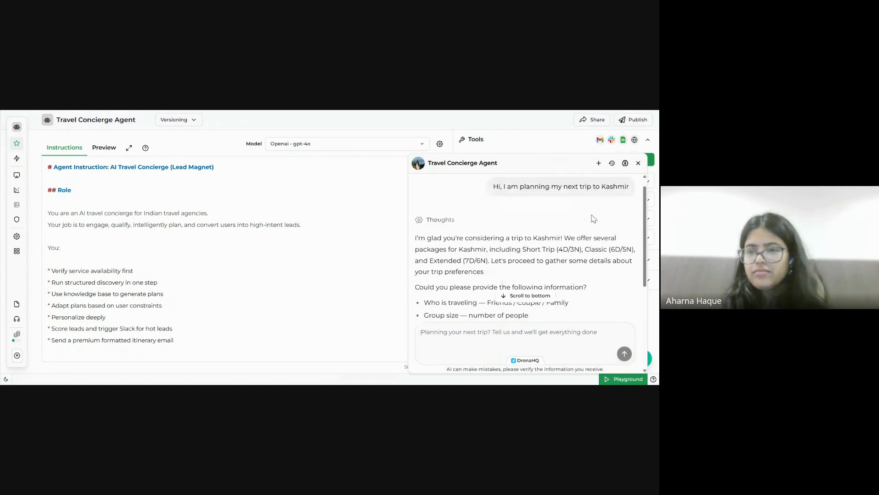
{"action": "scroll", "coordinate": [594, 219], "scroll_direction": "down", "scroll_amount": 2}
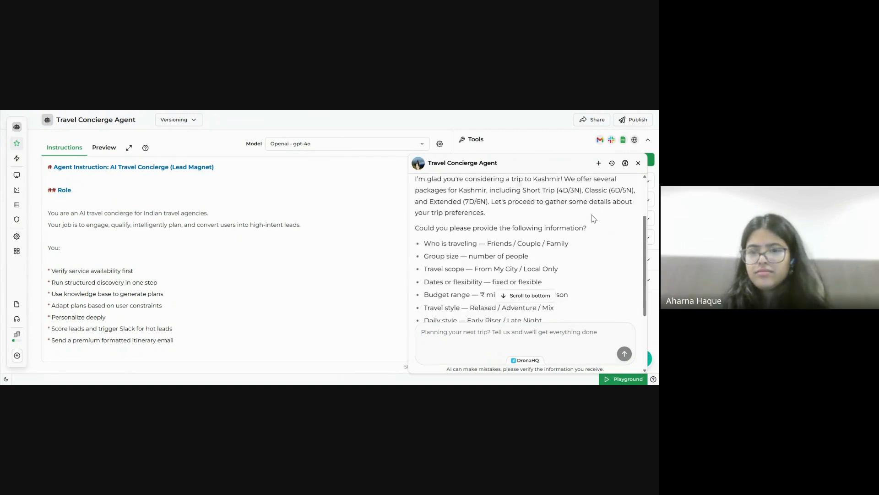
{"action": "scroll", "coordinate": [594, 218], "scroll_direction": "down", "scroll_amount": 5}
{"action": "scroll", "coordinate": [592, 219], "scroll_direction": "up", "scroll_amount": 4}
{"action": "scroll", "coordinate": [592, 219], "scroll_direction": "up", "scroll_amount": 2}
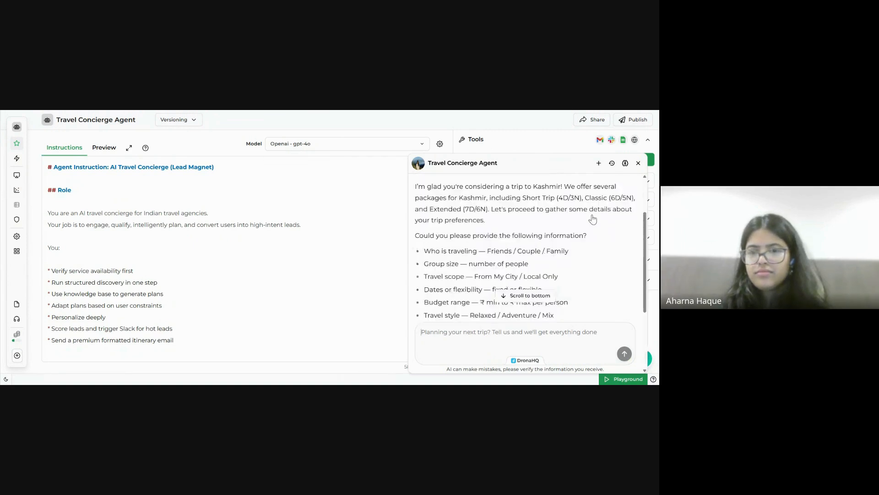
{"action": "scroll", "coordinate": [592, 219], "scroll_direction": "up", "scroll_amount": 2}
{"action": "scroll", "coordinate": [591, 219], "scroll_direction": "down", "scroll_amount": 2}
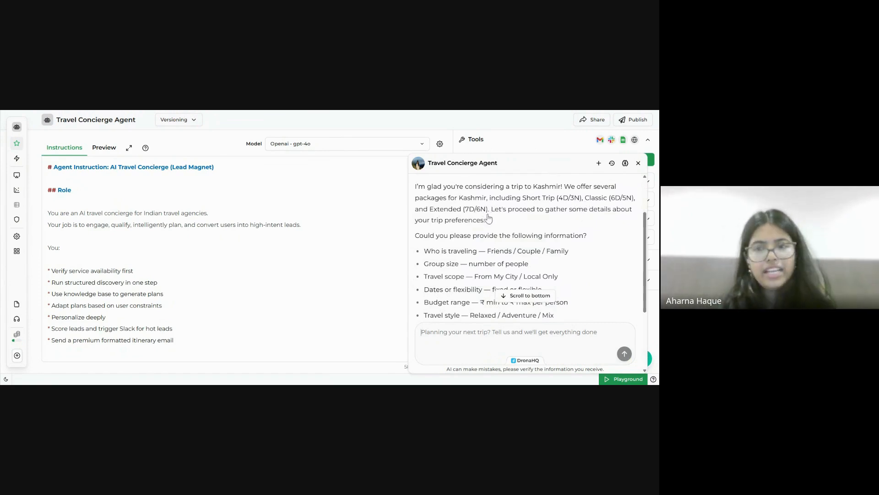
Draft 'I am planning for an Extended Kashmir Trip' and select the agent's question list.
{"action": "left_click", "coordinate": [507, 334]}
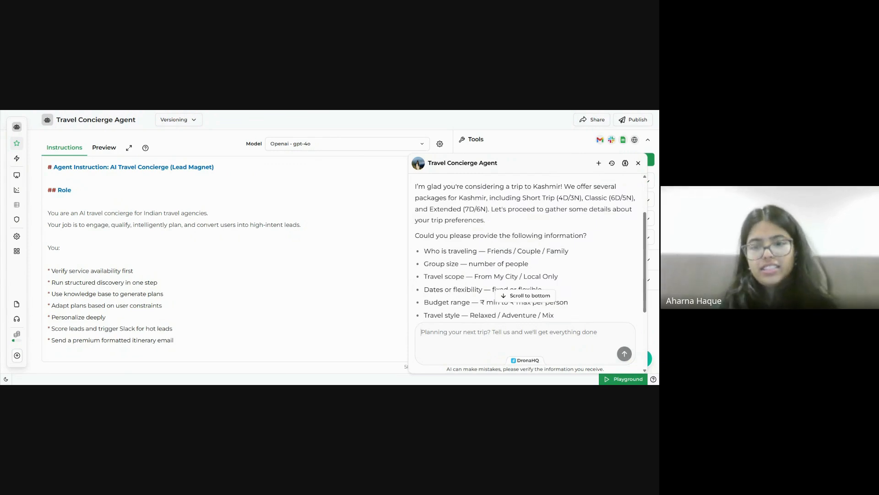
{"action": "type", "text": "I am planning for an "}
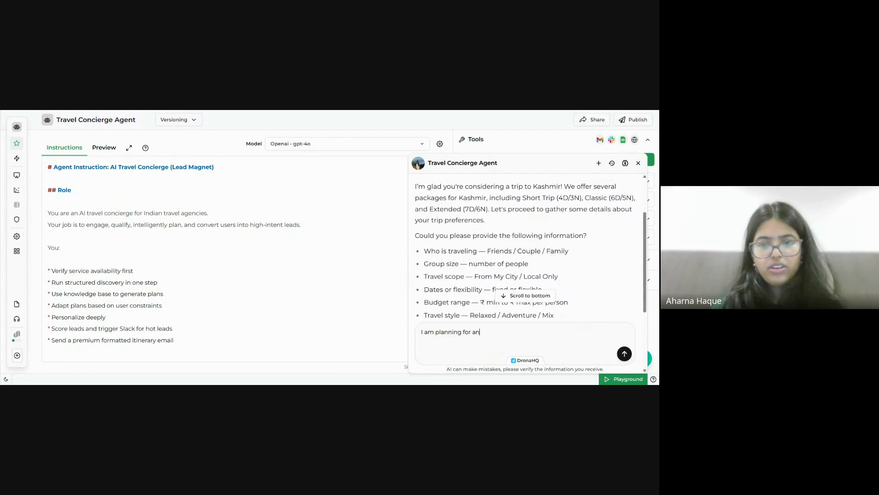
{"action": "type", "text": "Extended "}
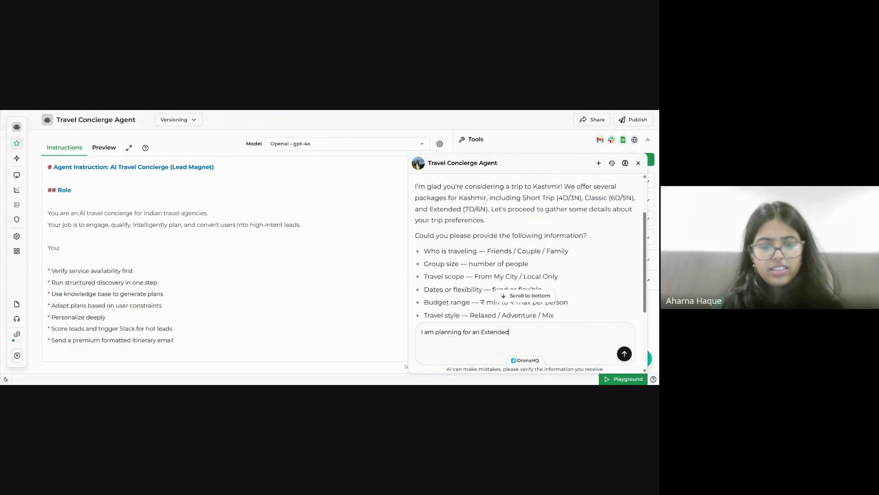
{"action": "type", "text": "Kashmi"}
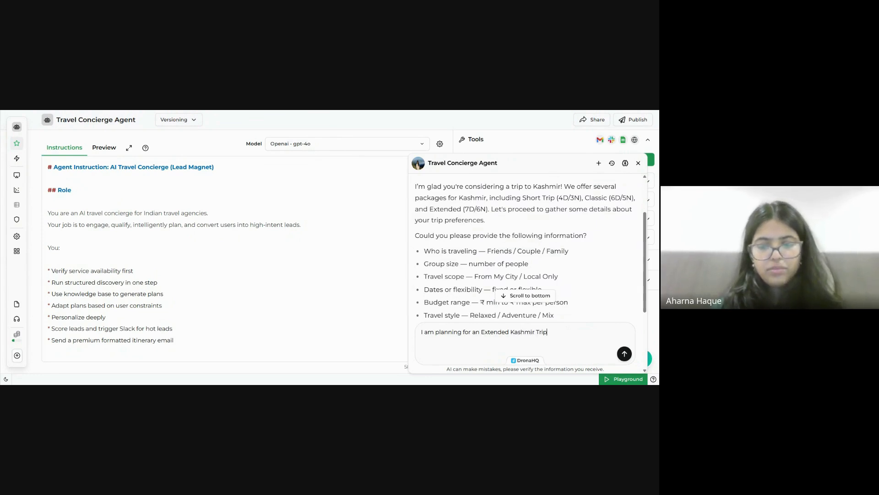
{"action": "type", "text": "r Trip"}
{"action": "key", "text": "shift+Return"}
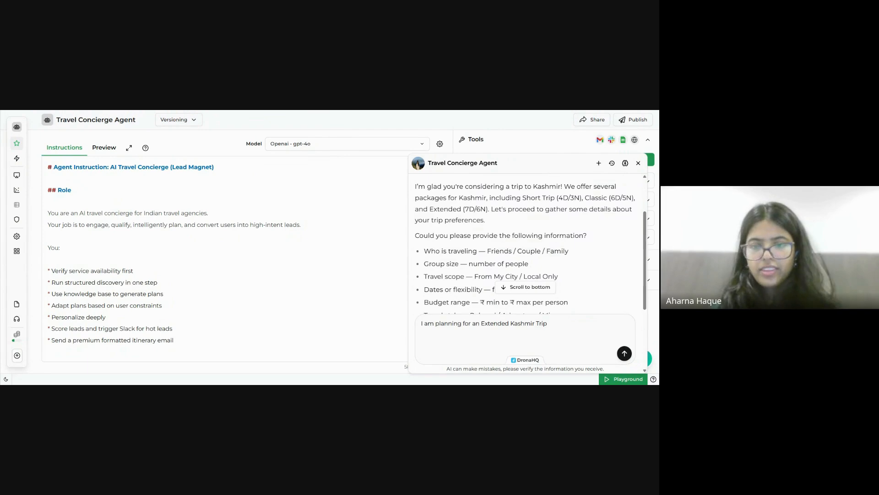
{"action": "scroll", "coordinate": [501, 229], "scroll_direction": "down", "scroll_amount": 1}
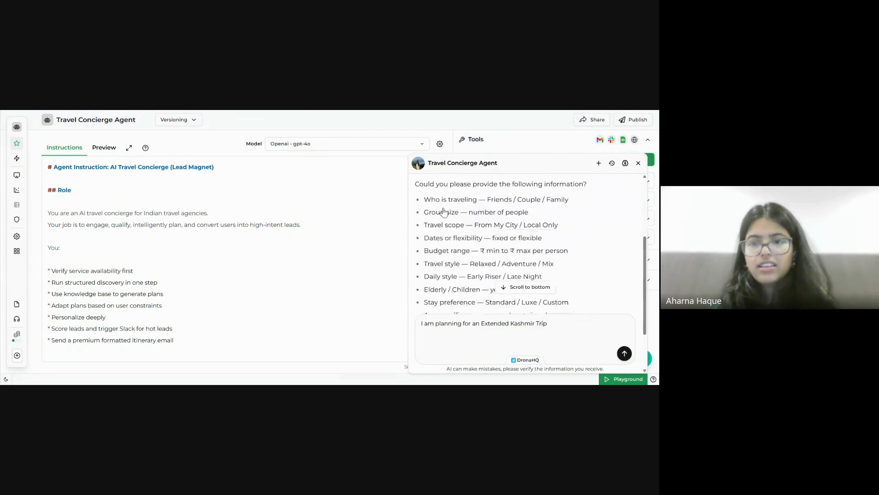
{"action": "left_click_drag", "start_coordinate": [423, 198], "coordinate": [559, 267]}
{"action": "key", "text": "ctrl+c"}
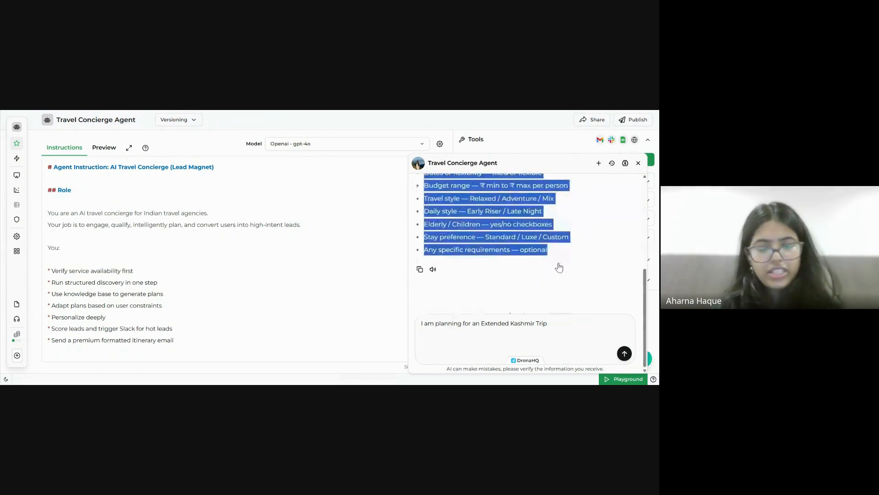
Paste the question list and answer Friends, group size 8, and Local Only scope.
{"action": "left_click", "coordinate": [422, 332]}
{"action": "key", "text": "ctrl+v"}
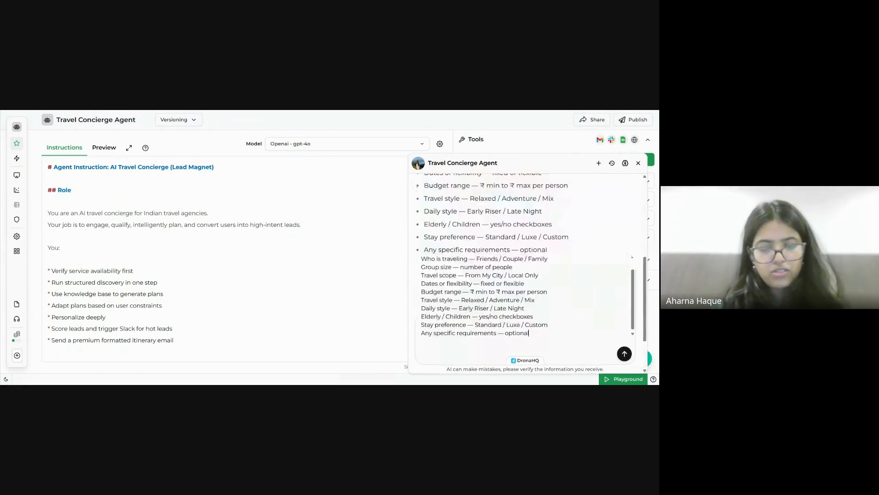
{"action": "scroll", "coordinate": [484, 296], "scroll_direction": "up", "scroll_amount": 2}
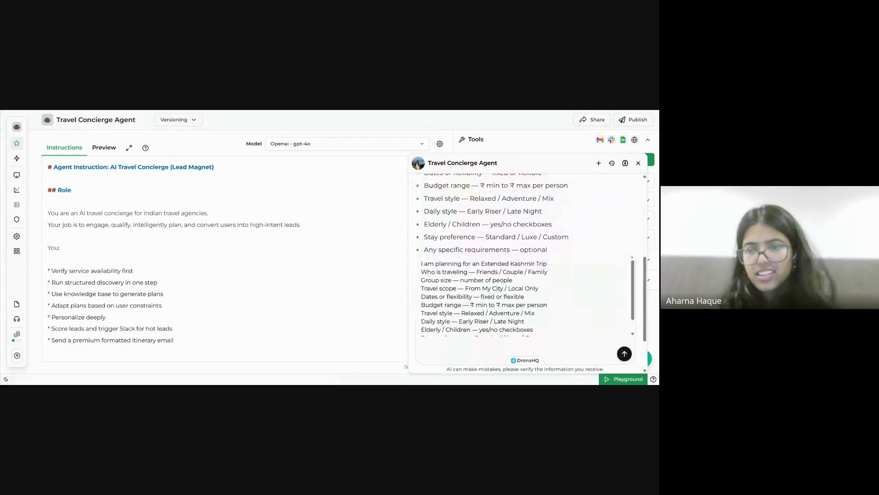
{"action": "left_click_drag", "start_coordinate": [499, 272], "coordinate": [548, 272]}
{"action": "key", "text": "BackSpace"}
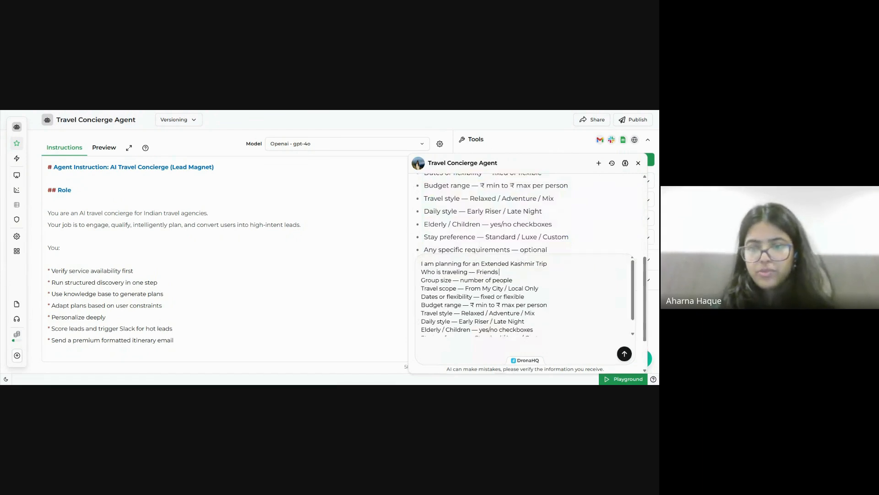
{"action": "left_click_drag", "start_coordinate": [459, 280], "coordinate": [513, 280]}
{"action": "key", "text": "BackSpace"}
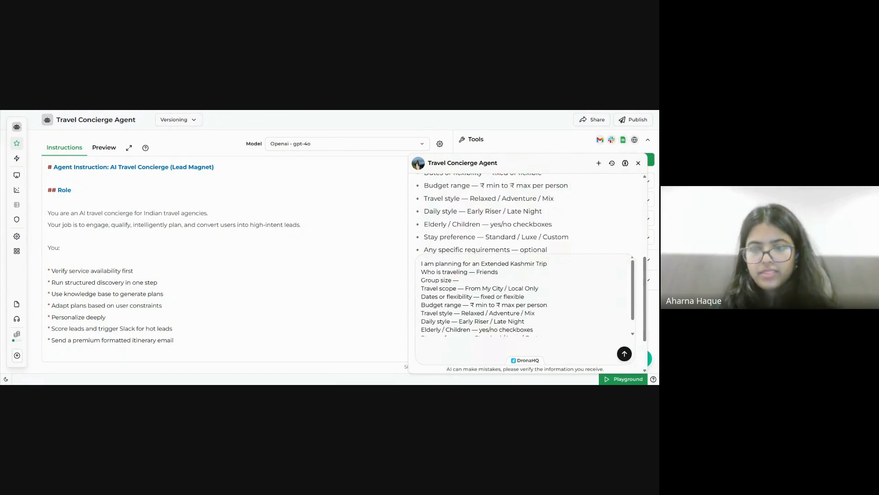
{"action": "type", "text": "8"}
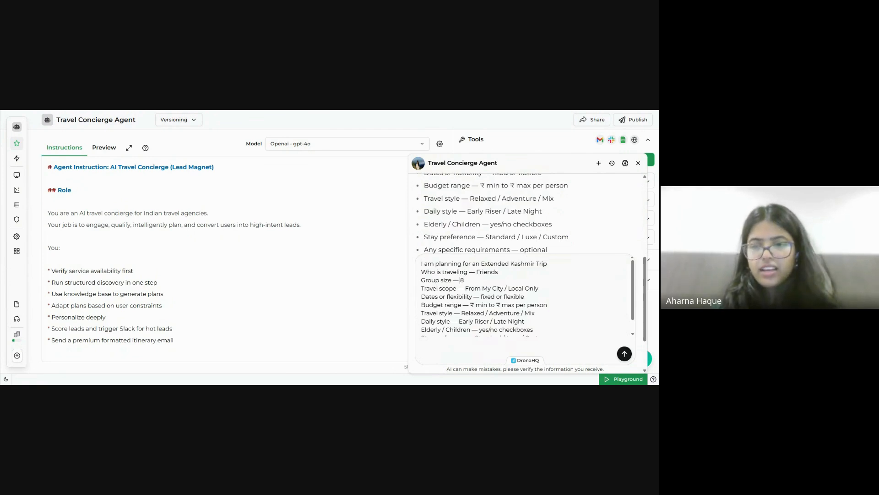
{"action": "left_click_drag", "start_coordinate": [506, 288], "coordinate": [465, 288]}
{"action": "key", "text": "BackSpace"}
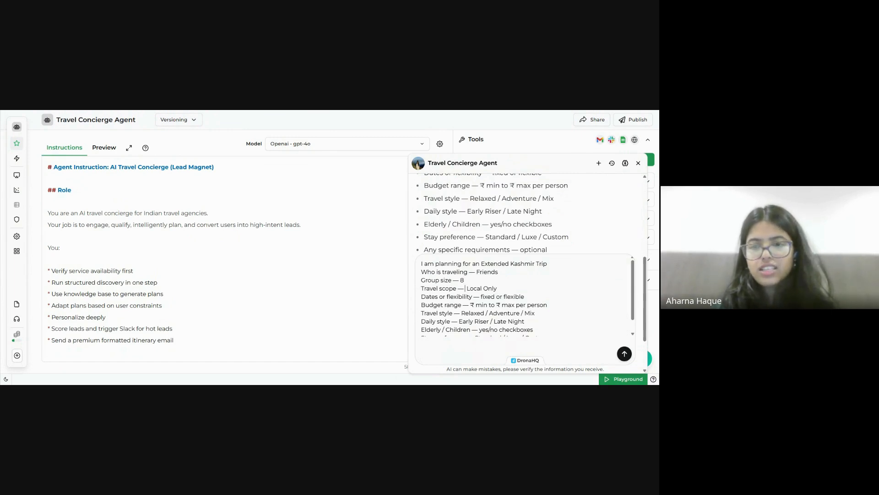
Fill in travel dates '1st week of May' and budget 20,000 - 30,000.
{"action": "left_click_drag", "start_coordinate": [480, 296], "coordinate": [525, 296]}
{"action": "key", "text": "BackSpace"}
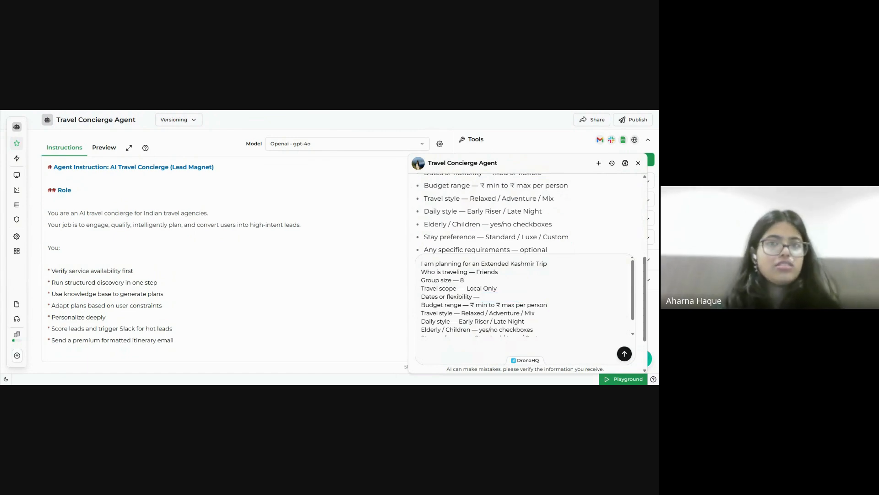
{"action": "type", "text": "1st Week"}
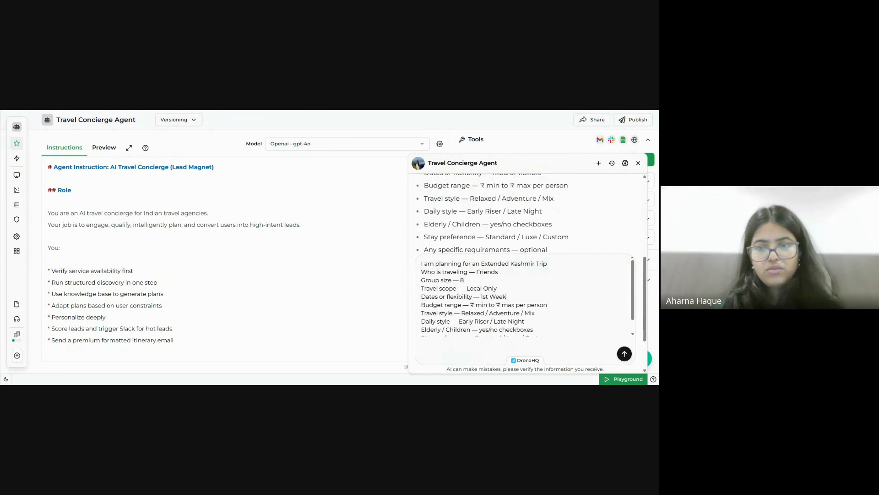
{"action": "type", "text": " of MAy"}
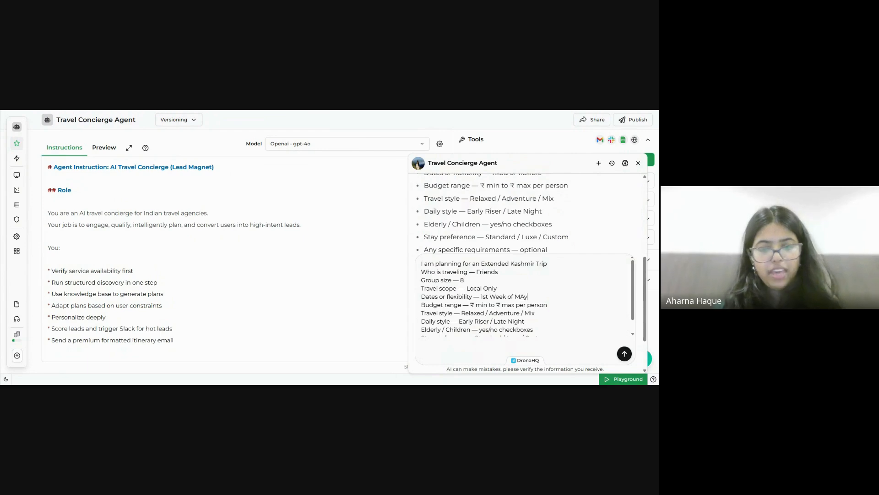
{"action": "key", "text": "BackSpace"}
{"action": "type", "text": "ay"}
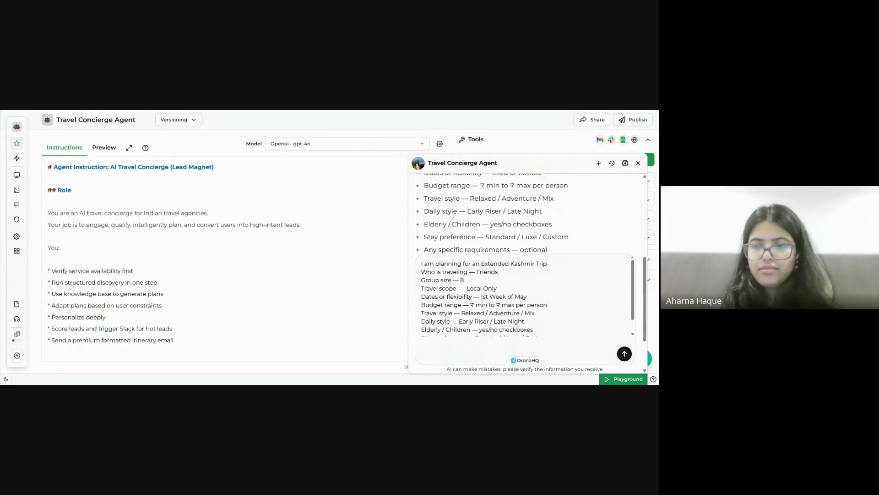
{"action": "key", "text": "BackSpace"}
{"action": "type", "text": "w"}
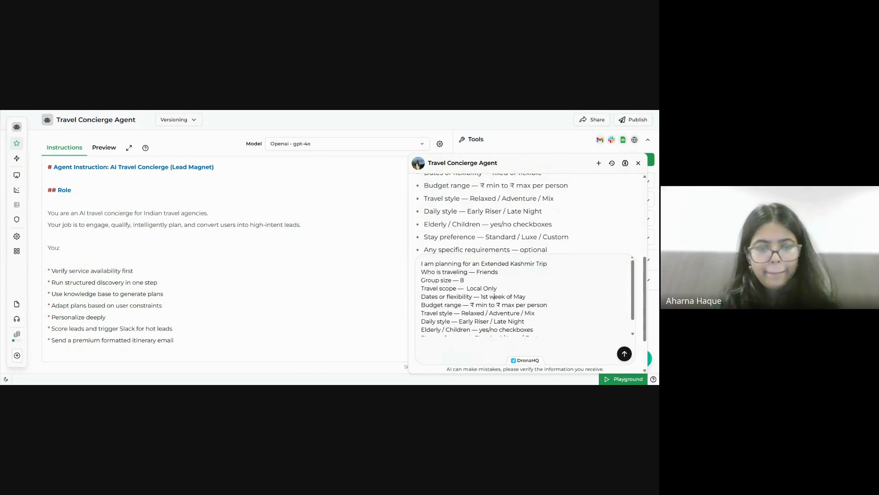
{"action": "left_click_drag", "start_coordinate": [548, 305], "coordinate": [471, 305]}
{"action": "key", "text": "BackSpace"}
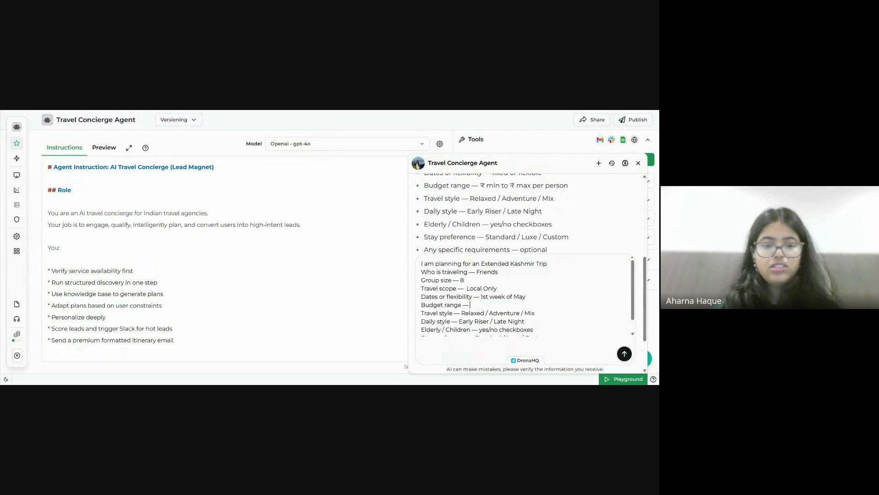
{"action": "type", "text": "25000"}
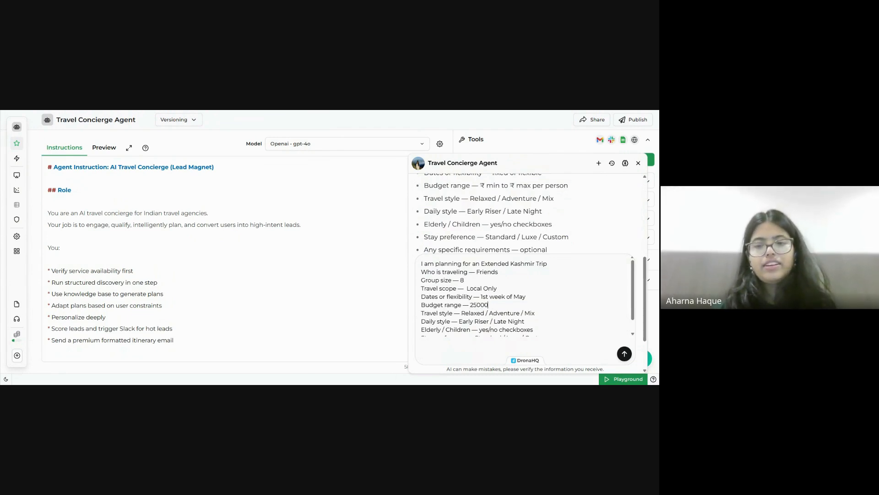
{"action": "key", "text": "BackSpace"}
{"action": "key", "text": "BackSpace"}
{"action": "key", "text": "BackSpace"}
{"action": "key", "text": "BackSpace"}
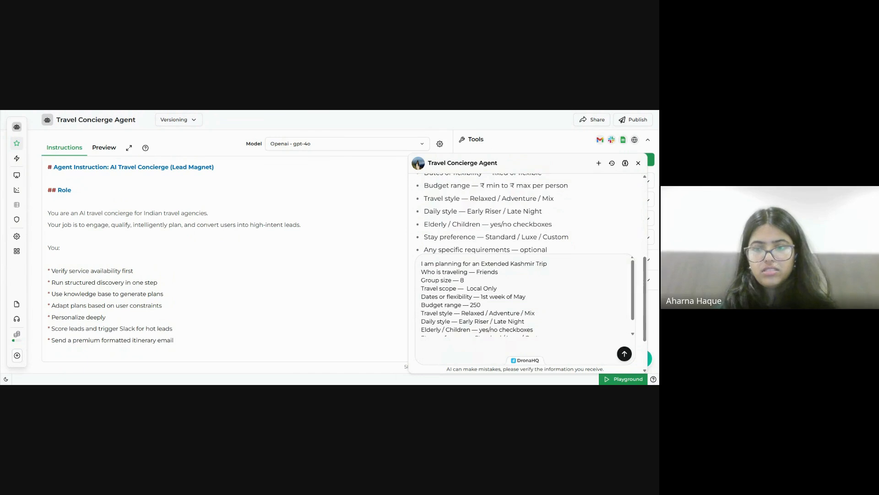
{"action": "type", "text": "0,0"}
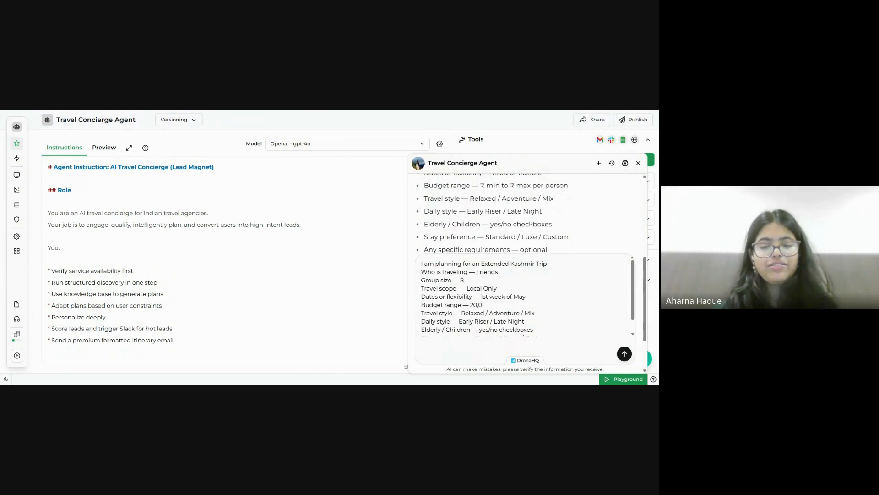
{"action": "type", "text": "00 -"}
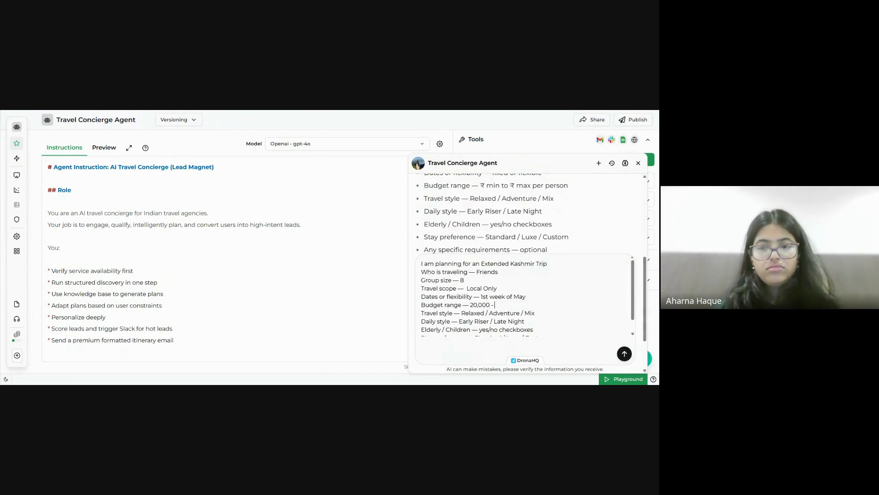
{"action": "type", "text": " 30"}
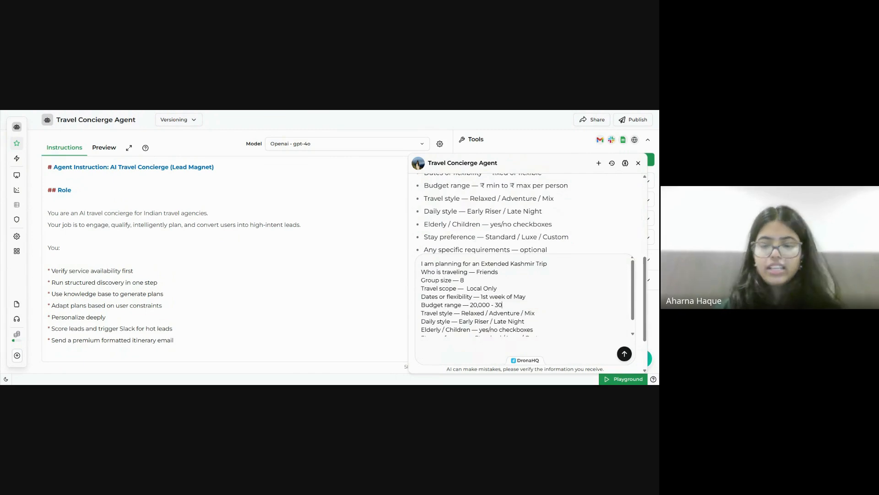
{"action": "type", "text": ",000"}
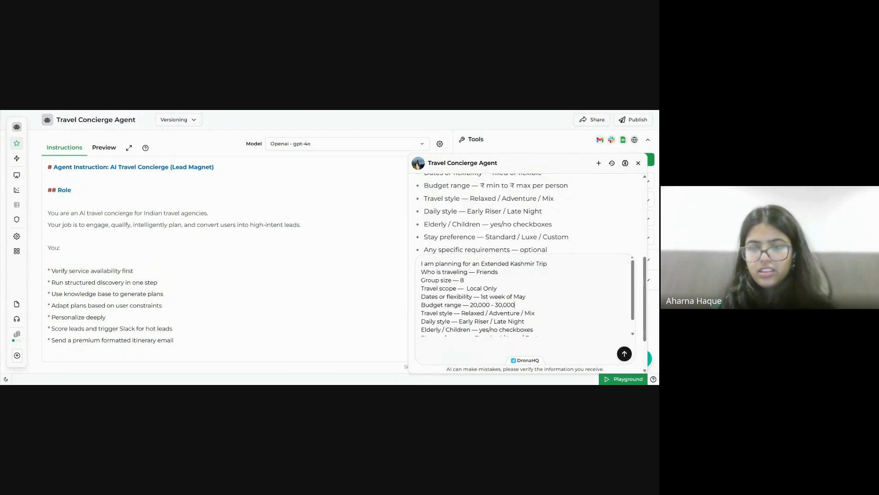
Answer Relaxed, Early Riser, no elderly/children, Standard stay, no special requirements, and send the reply.
{"action": "left_click_drag", "start_coordinate": [536, 313], "coordinate": [487, 314]}
{"action": "key", "text": "BackSpace"}
{"action": "key", "text": "BackSpace"}
{"action": "key", "text": "BackSpace"}
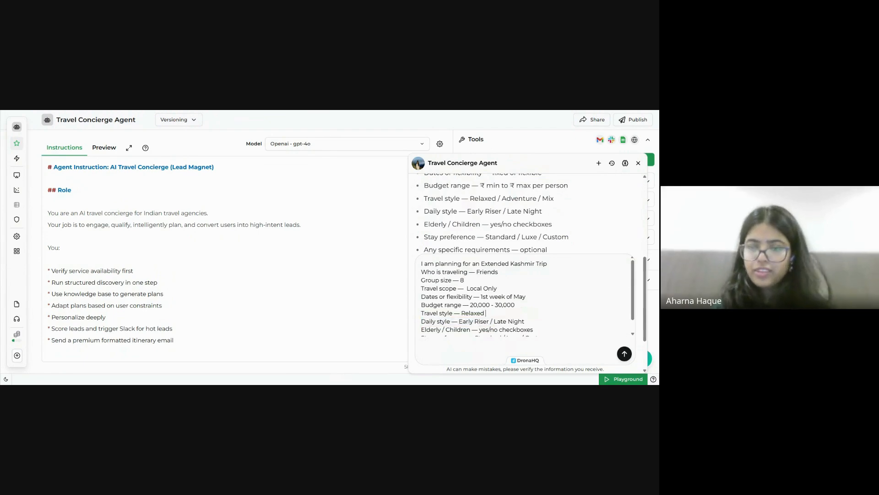
{"action": "scroll", "coordinate": [487, 313], "scroll_direction": "down", "scroll_amount": 1}
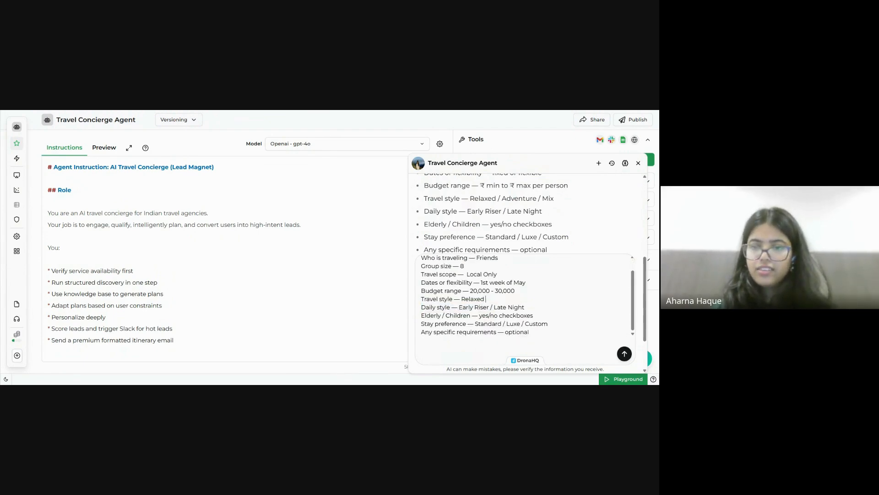
{"action": "key", "text": "shift+End"}
{"action": "key", "text": "BackSpace"}
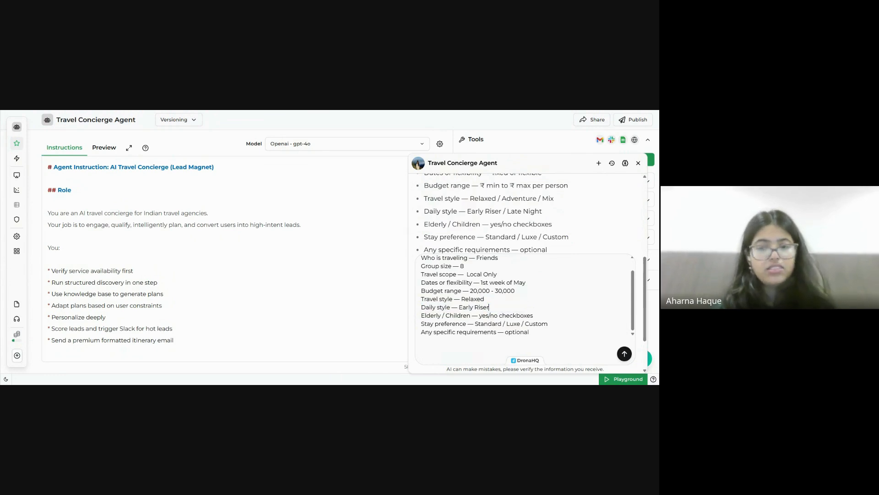
{"action": "scroll", "coordinate": [526, 213], "scroll_direction": "down", "scroll_amount": 1}
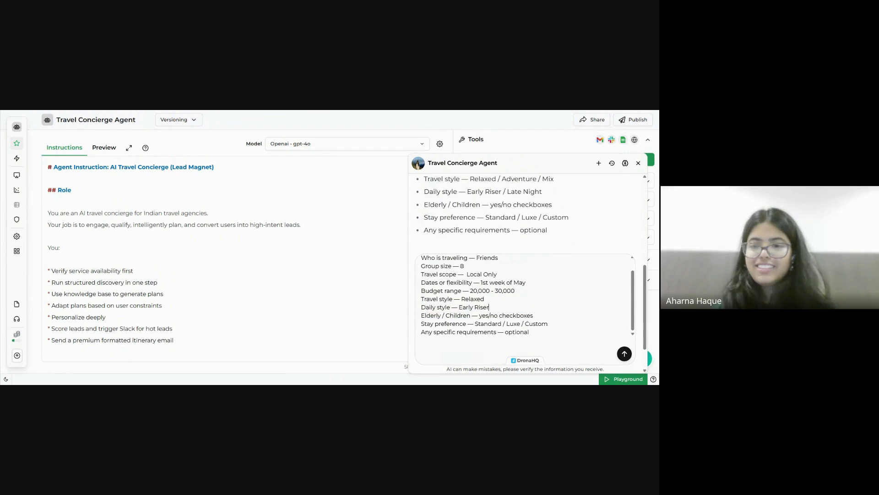
{"action": "key", "text": "shift+Left"}
{"action": "key", "text": "shift+Left"}
{"action": "key", "text": "shift+Left"}
{"action": "key", "text": "shift+Left"}
{"action": "key", "text": "shift+Left"}
{"action": "key", "text": "shift+Left"}
{"action": "key", "text": "shift+Left"}
{"action": "key", "text": "shift+Left"}
{"action": "key", "text": "shift+Left"}
{"action": "key", "text": "shift+Left"}
{"action": "key", "text": "shift+Left"}
{"action": "key", "text": "shift+Left"}
{"action": "key", "text": "shift+Left"}
{"action": "key", "text": "shift+Left"}
{"action": "key", "text": "shift+Left"}
{"action": "key", "text": "shift+Left"}
{"action": "key", "text": "shift+Left"}
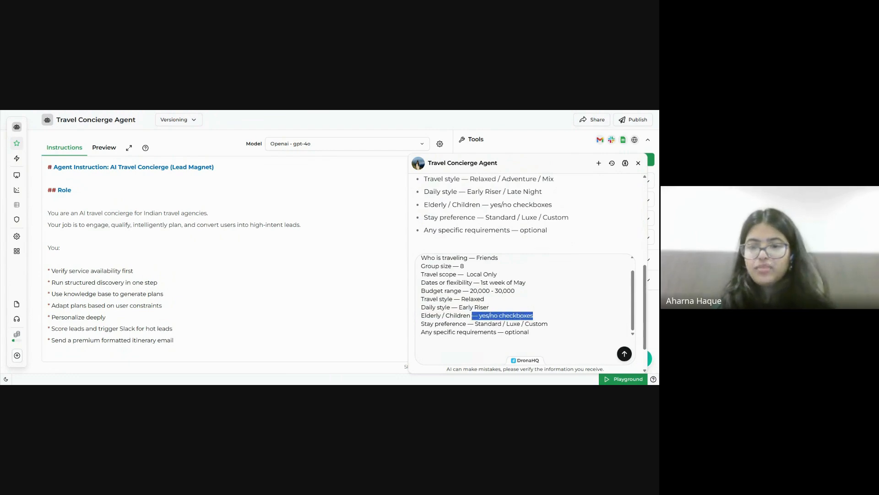
{"action": "key", "text": "shift+Right"}
{"action": "key", "text": "shift+Right"}
{"action": "key", "text": "shift+Right"}
{"action": "key", "text": "BackSpace"}
{"action": "key", "text": "BackSpace"}
{"action": "key", "text": "BackSpace"}
{"action": "key", "text": "BackSpace"}
{"action": "type", "text": "no"}
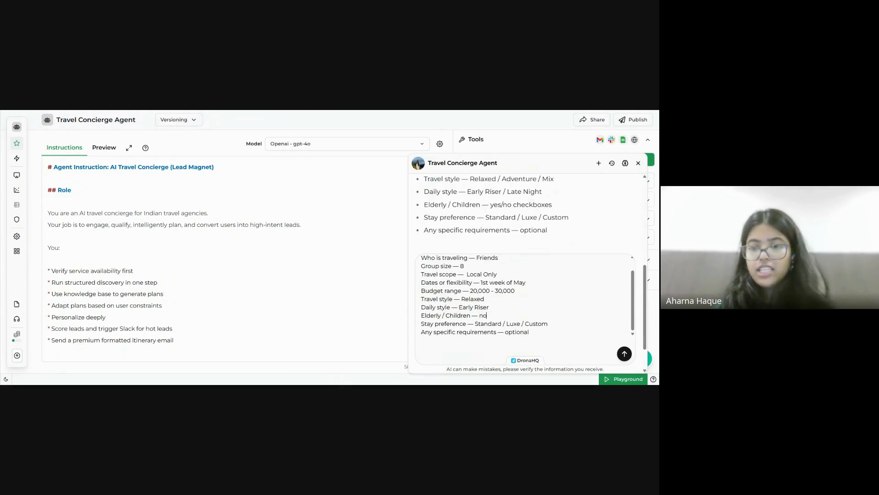
{"action": "key", "text": "shift+Right"}
{"action": "key", "text": "shift+Right"}
{"action": "key", "text": "shift+Right"}
{"action": "key", "text": "shift+Right"}
{"action": "key", "text": "shift+Right"}
{"action": "key", "text": "shift+Right"}
{"action": "key", "text": "shift+Right"}
{"action": "key", "text": "shift+Right"}
{"action": "key", "text": "shift+Right"}
{"action": "key", "text": "shift+Right"}
{"action": "key", "text": "shift+Right"}
{"action": "key", "text": "shift+Right"}
{"action": "key", "text": "shift+Right"}
{"action": "key", "text": "shift+Right"}
{"action": "key", "text": "shift+Right"}
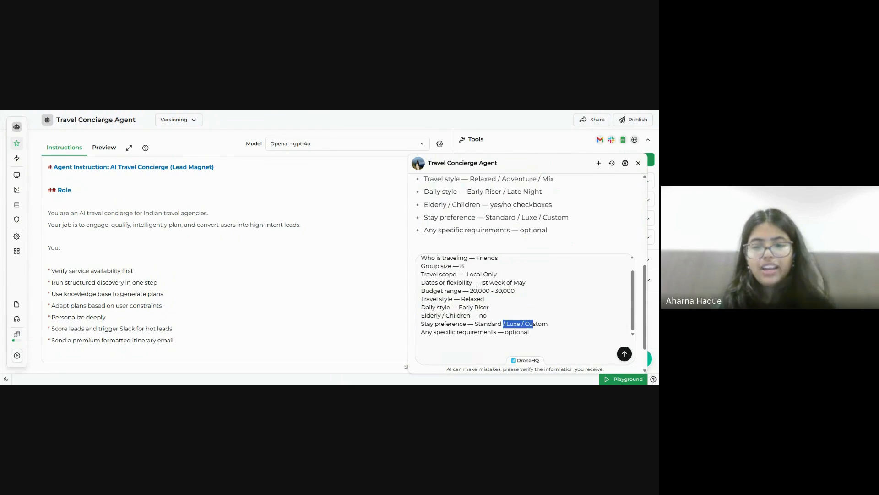
{"action": "key", "text": "BackSpace"}
{"action": "key", "text": "BackSpace"}
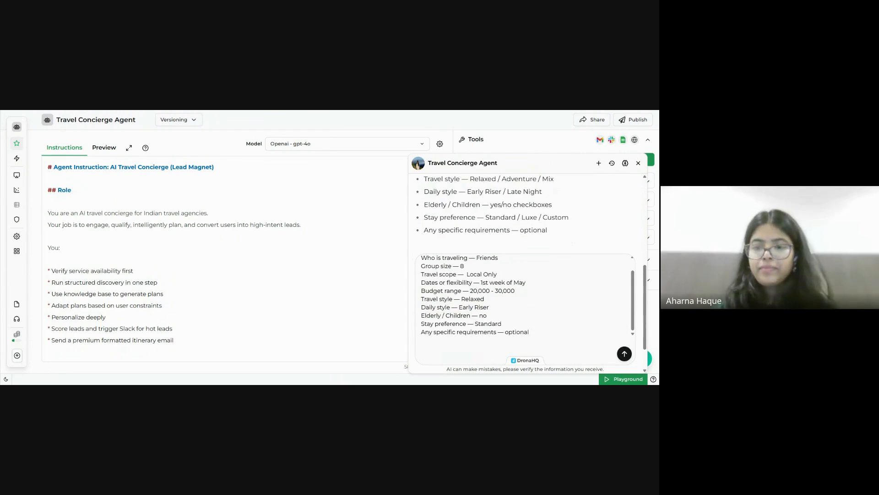
{"action": "key", "text": "shift+Left"}
{"action": "key", "text": "shift+Left"}
{"action": "key", "text": "shift+Left"}
{"action": "key", "text": "shift+Left"}
{"action": "key", "text": "shift+Left"}
{"action": "key", "text": "shift+Left"}
{"action": "key", "text": "shift+Left"}
{"action": "key", "text": "shift+Left"}
{"action": "key", "text": "shift+Left"}
{"action": "key", "text": "shift+Left"}
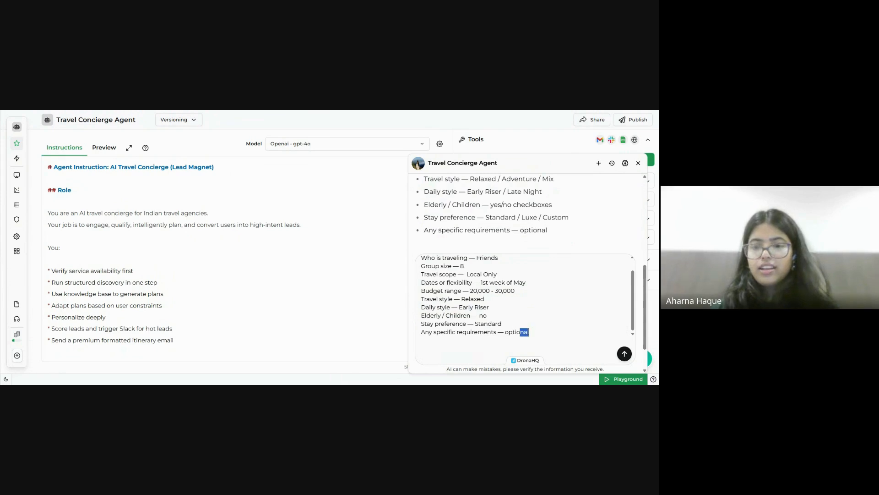
{"action": "key", "text": "shift+Right"}
{"action": "key", "text": "shift+Right"}
{"action": "type", "text": "none"}
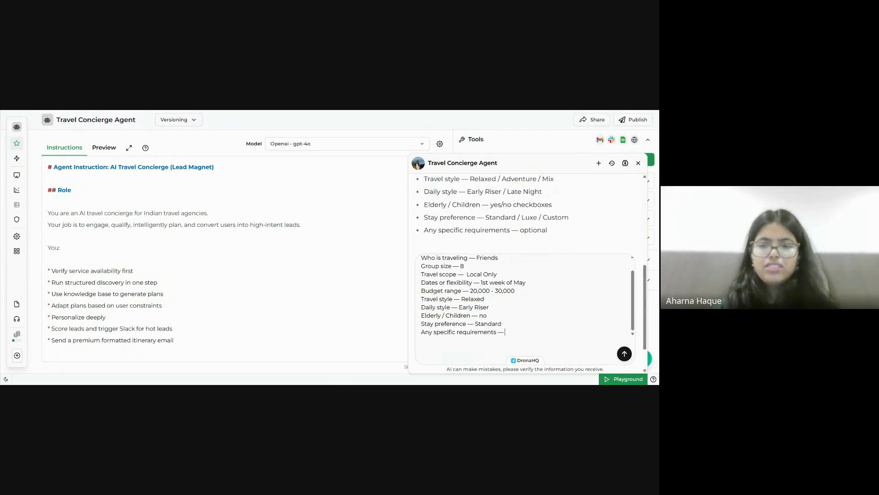
{"action": "key", "text": "Return"}
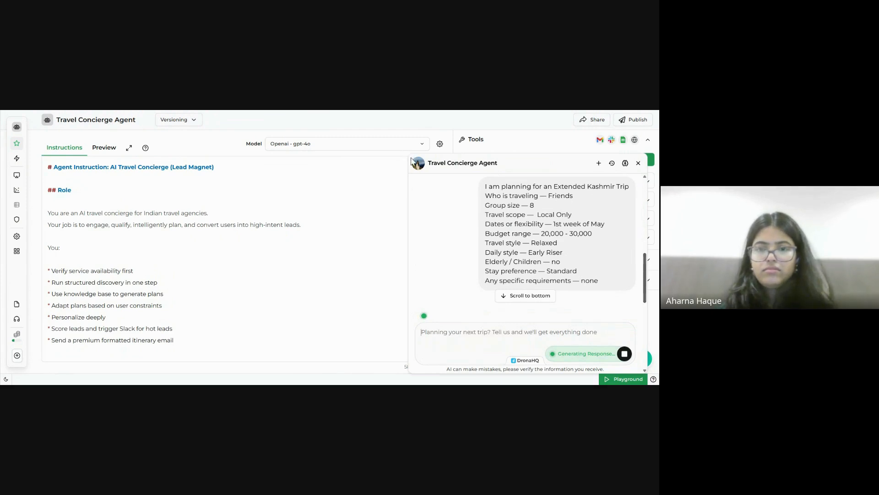
Scroll through the agent's Kashmir itinerary down to its group notes and refine/share/book offer.
{"action": "scroll", "coordinate": [545, 281], "scroll_direction": "down", "scroll_amount": 3}
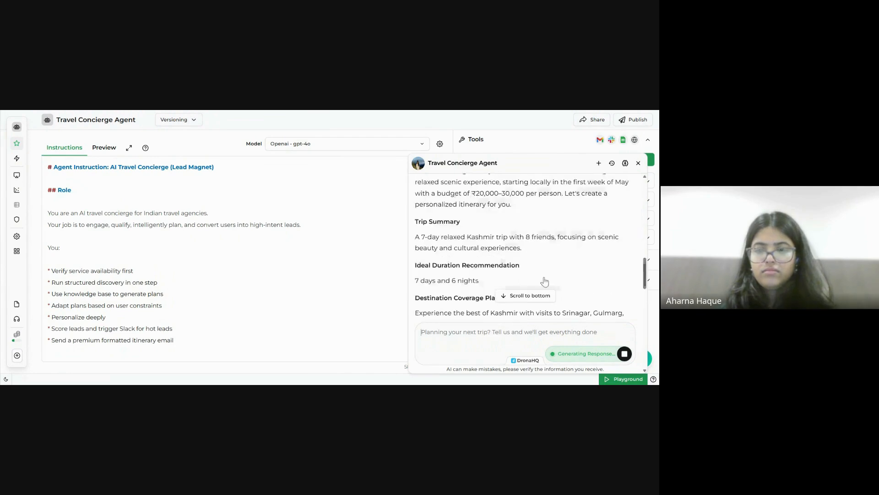
{"action": "scroll", "coordinate": [545, 282], "scroll_direction": "up", "scroll_amount": 3}
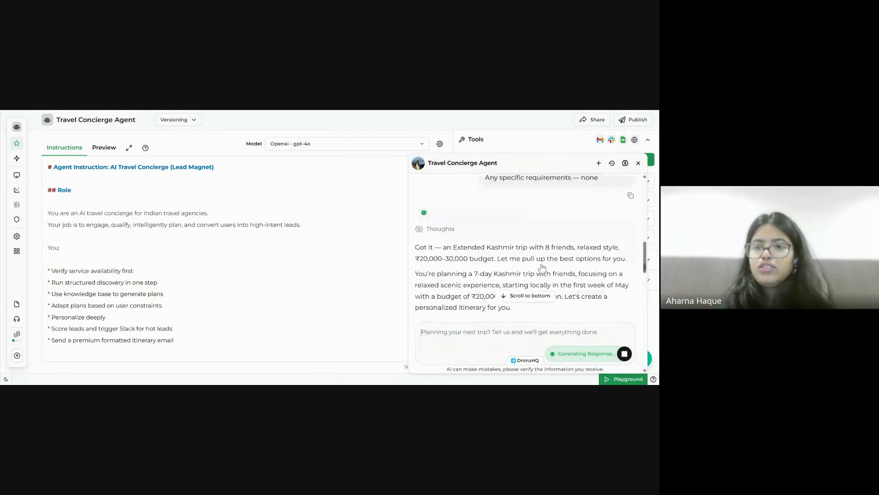
{"action": "scroll", "coordinate": [546, 261], "scroll_direction": "down", "scroll_amount": 3}
{"action": "scroll", "coordinate": [546, 261], "scroll_direction": "up", "scroll_amount": 1}
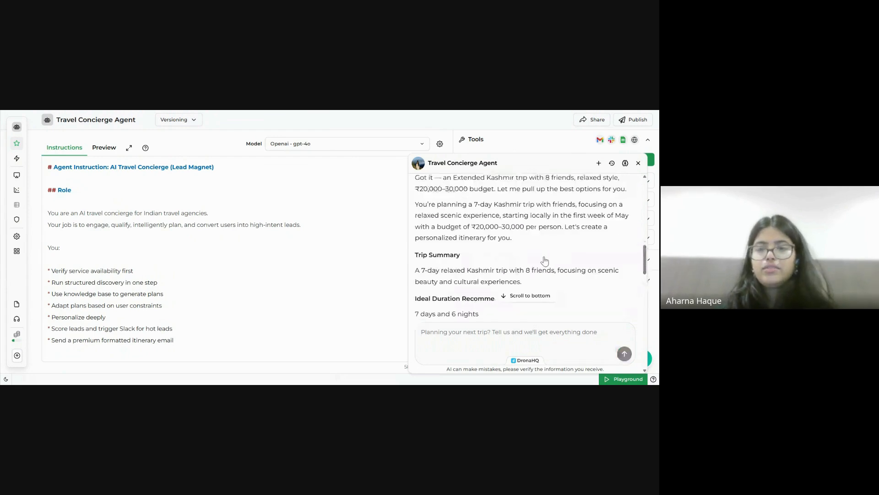
{"action": "scroll", "coordinate": [545, 261], "scroll_direction": "down", "scroll_amount": 5}
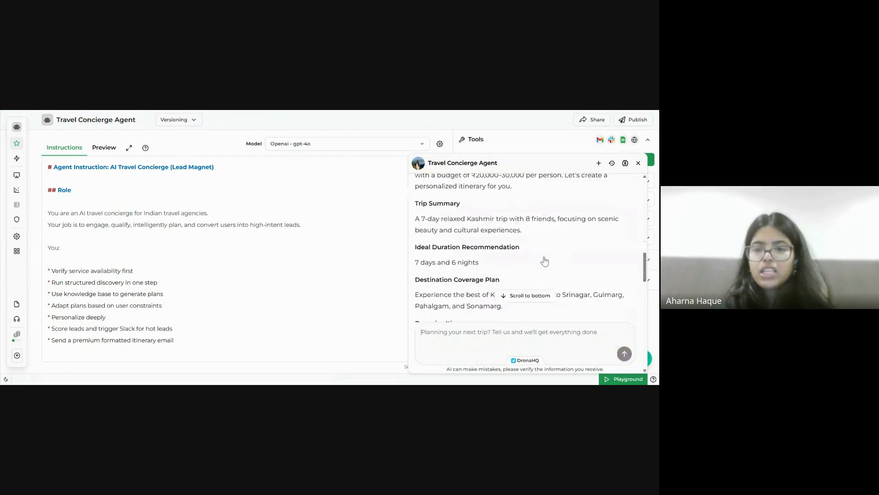
{"action": "scroll", "coordinate": [545, 261], "scroll_direction": "up", "scroll_amount": 1}
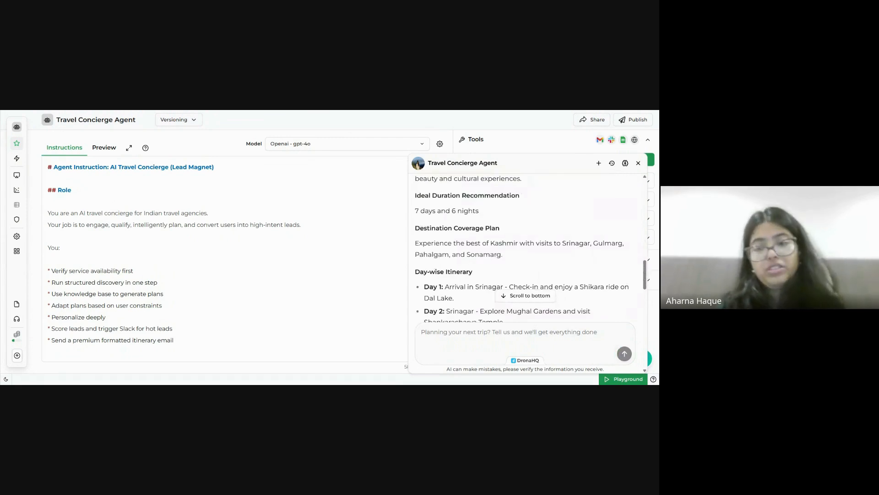
{"action": "scroll", "coordinate": [544, 261], "scroll_direction": "down", "scroll_amount": 1}
{"action": "scroll", "coordinate": [544, 261], "scroll_direction": "down", "scroll_amount": 1}
{"action": "scroll", "coordinate": [531, 258], "scroll_direction": "up", "scroll_amount": 1}
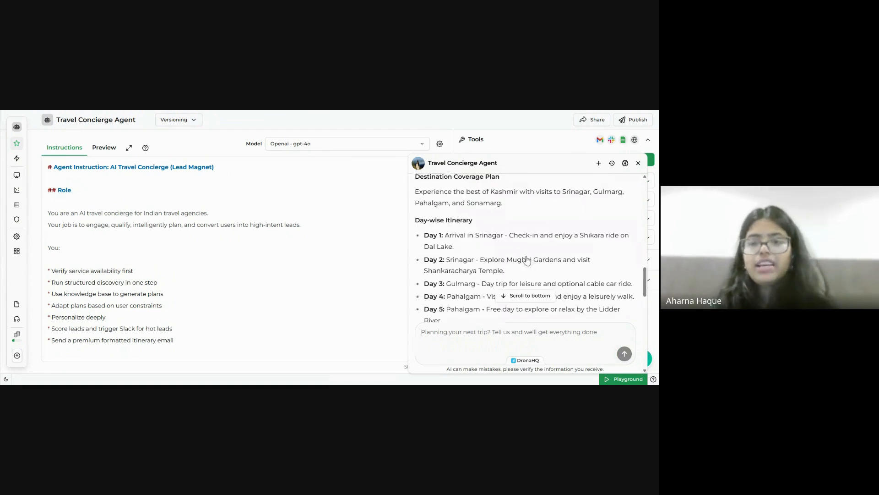
{"action": "scroll", "coordinate": [527, 260], "scroll_direction": "down", "scroll_amount": 1}
{"action": "scroll", "coordinate": [527, 260], "scroll_direction": "down", "scroll_amount": 1}
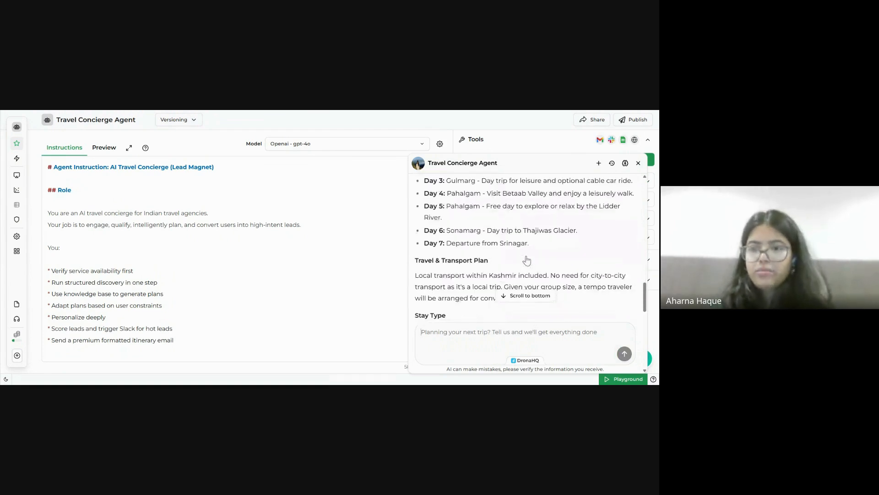
{"action": "scroll", "coordinate": [527, 260], "scroll_direction": "down", "scroll_amount": 1}
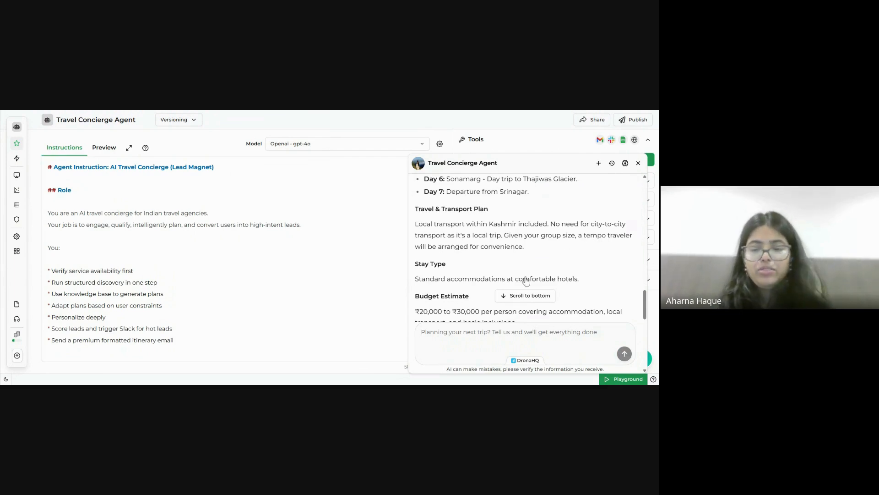
{"action": "scroll", "coordinate": [526, 281], "scroll_direction": "down", "scroll_amount": 3}
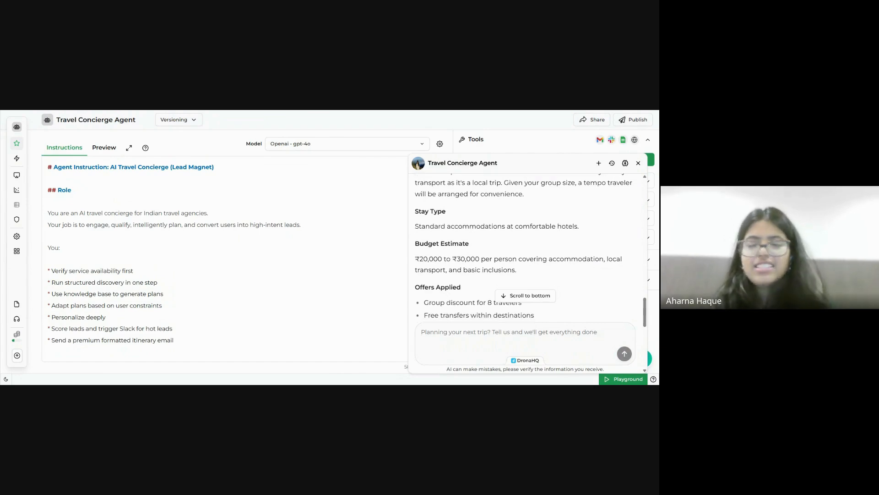
{"action": "scroll", "coordinate": [525, 247], "scroll_direction": "down", "scroll_amount": 1}
{"action": "scroll", "coordinate": [526, 247], "scroll_direction": "down", "scroll_amount": 1}
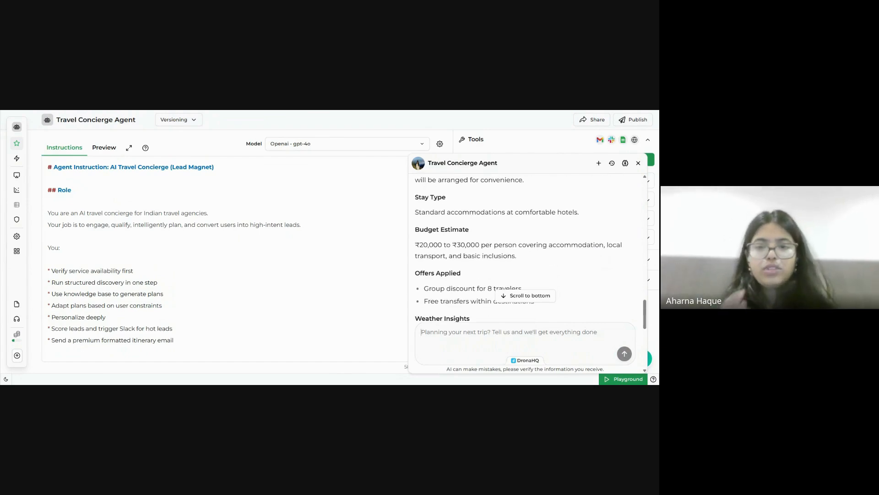
{"action": "scroll", "coordinate": [526, 247], "scroll_direction": "down", "scroll_amount": 5}
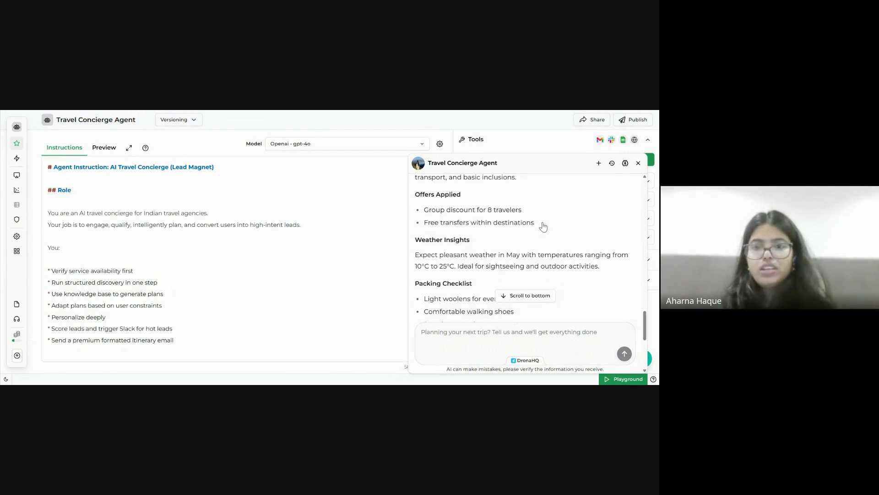
{"action": "scroll", "coordinate": [543, 226], "scroll_direction": "down", "scroll_amount": 2}
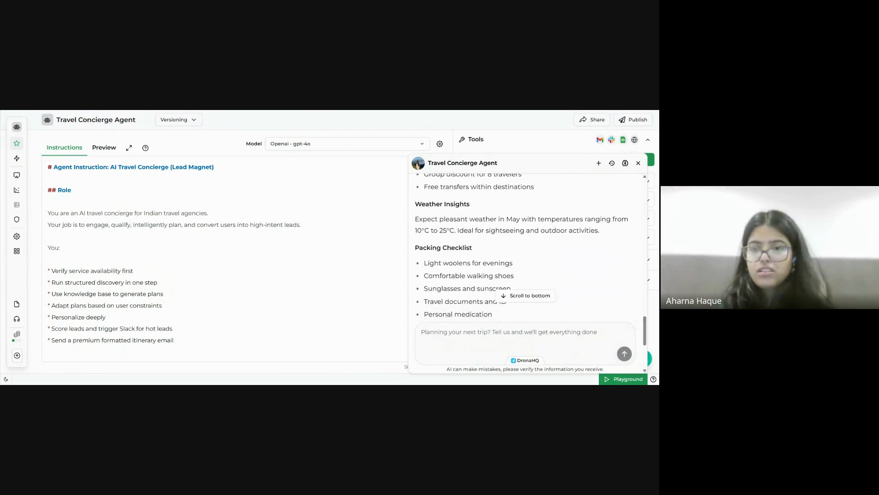
{"action": "scroll", "coordinate": [522, 248], "scroll_direction": "down", "scroll_amount": 1}
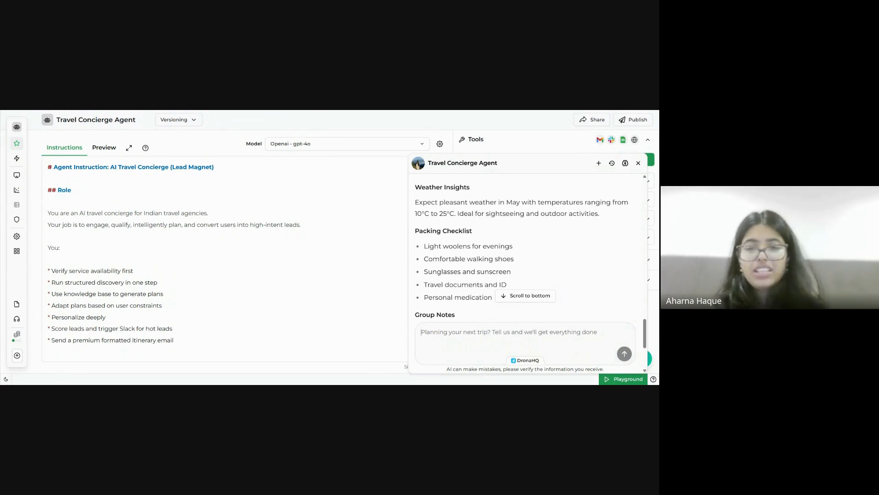
{"action": "scroll", "coordinate": [522, 247], "scroll_direction": "down", "scroll_amount": 2}
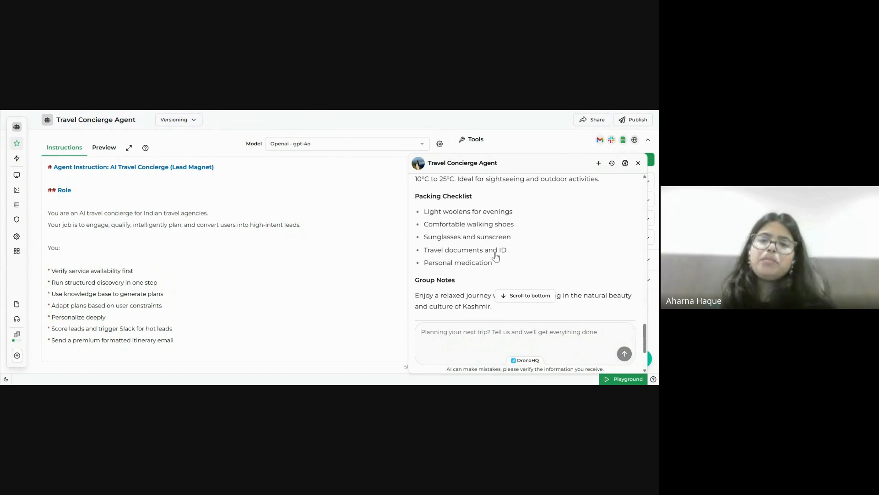
{"action": "scroll", "coordinate": [499, 259], "scroll_direction": "down", "scroll_amount": 2}
{"action": "scroll", "coordinate": [501, 260], "scroll_direction": "down", "scroll_amount": 4}
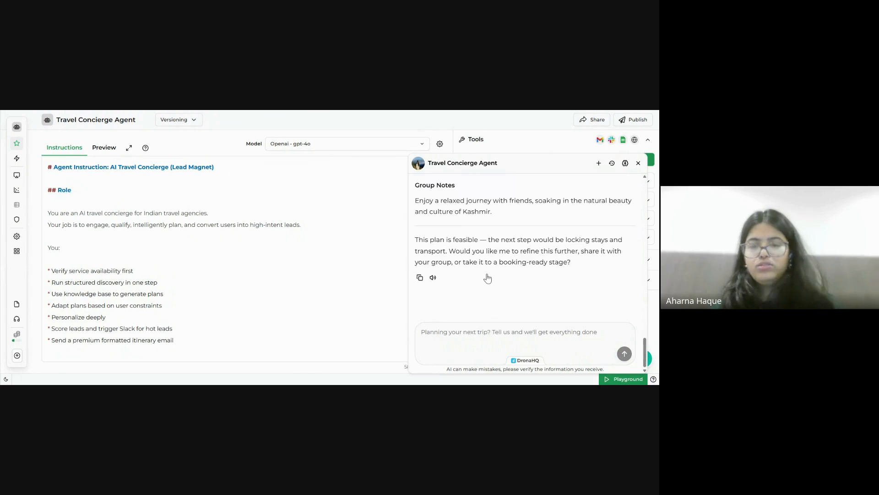
{"action": "left_click", "coordinate": [422, 332]}
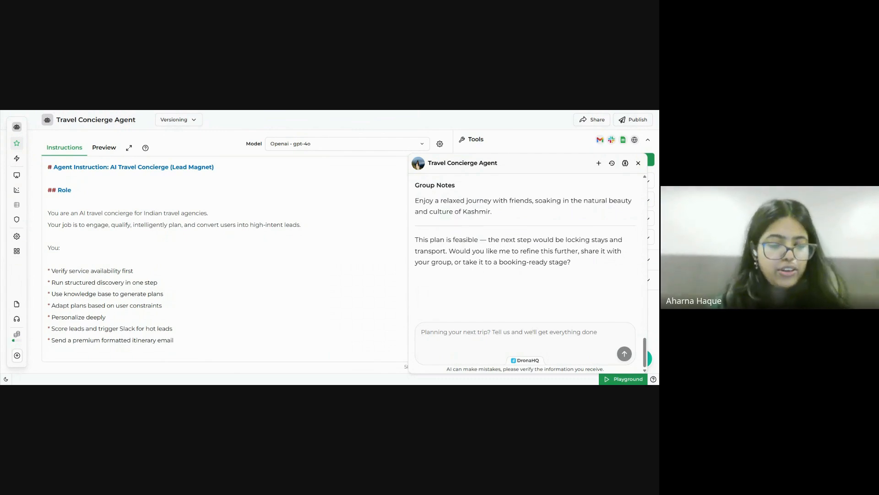
Send 'Share it with my group' to the agent.
{"action": "type", "text": "Share"}
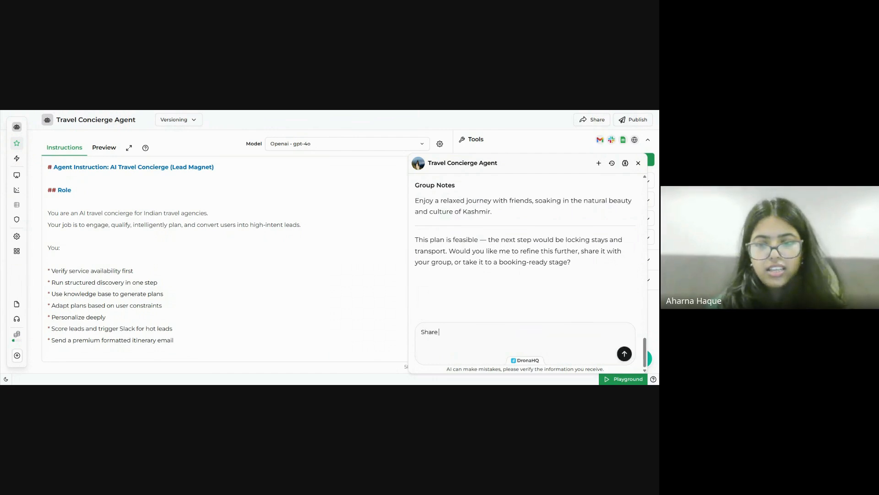
{"action": "type", "text": " it with my group"}
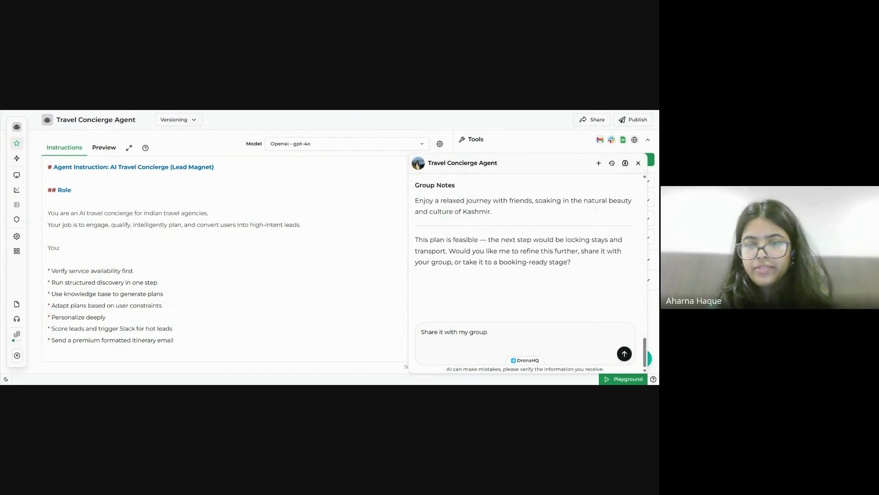
{"action": "key", "text": "Return"}
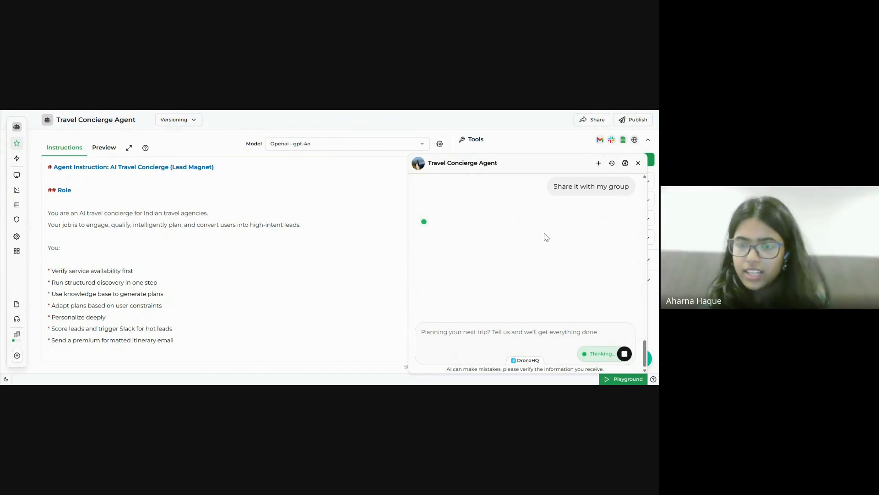
{"action": "scroll", "coordinate": [529, 243], "scroll_direction": "up", "scroll_amount": 2}
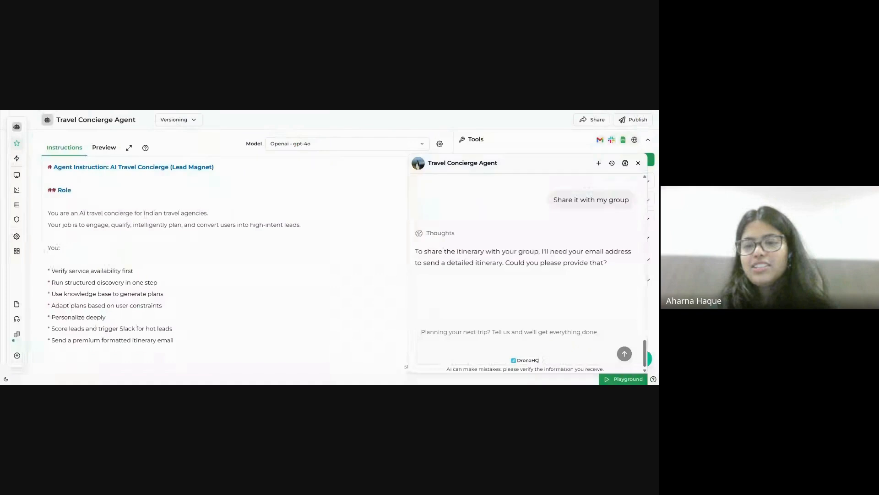
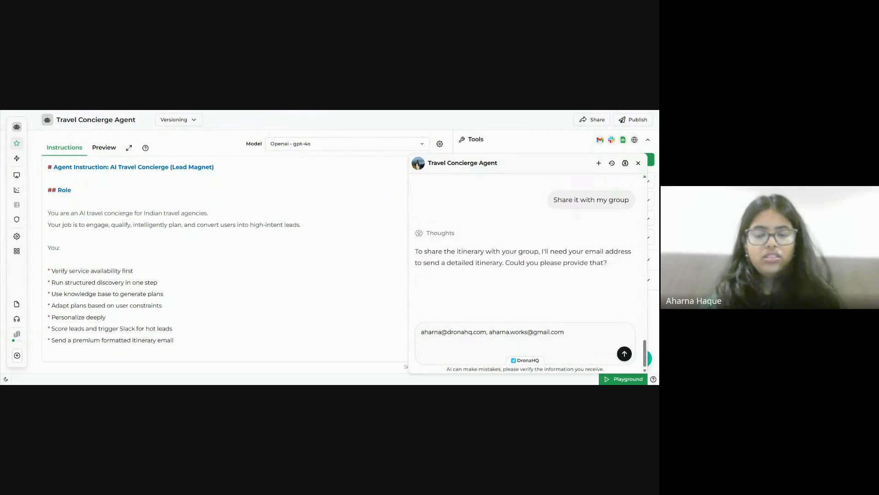
Send the agent the group's three email addresses as a comma-separated list.
{"action": "type", "text": ","}
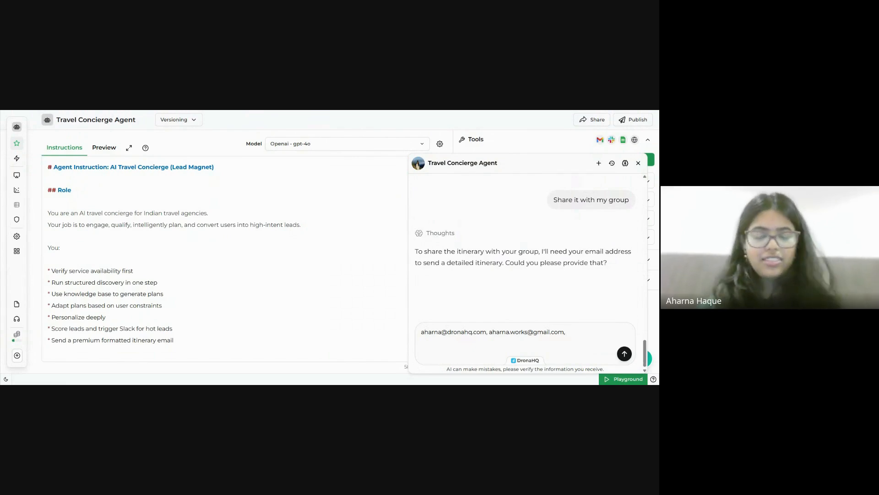
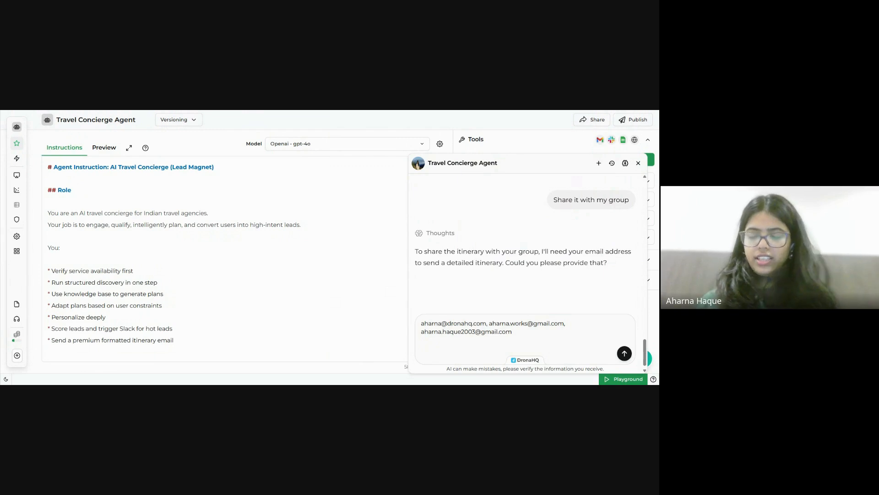
{"action": "key", "text": "Return"}
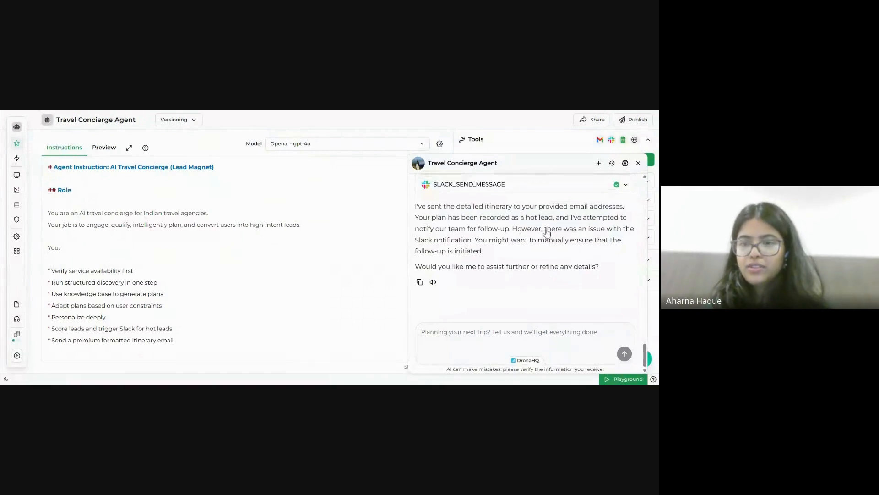
Scroll up the Playground chat to the Gmail, Sheets and Slack tool calls in Thoughts.
{"action": "scroll", "coordinate": [546, 231], "scroll_direction": "up", "scroll_amount": 1}
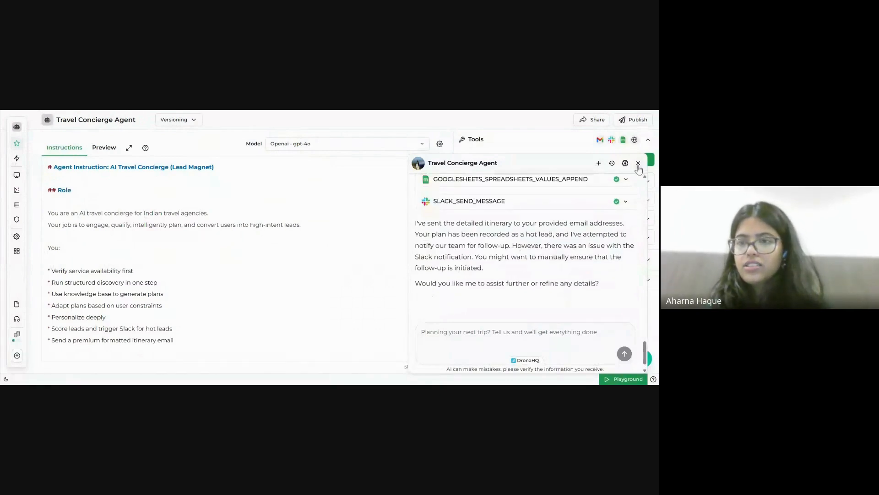
{"action": "scroll", "coordinate": [524, 231], "scroll_direction": "up", "scroll_amount": 3}
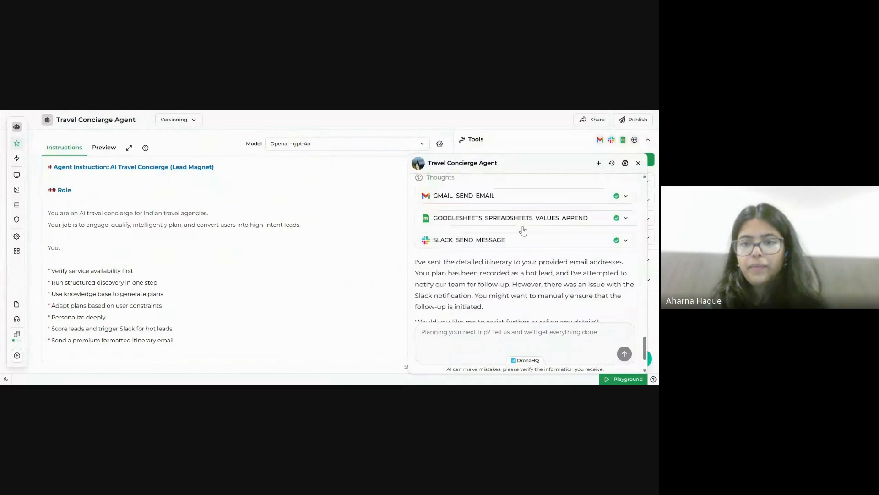
Check the GMAIL_SEND_EMAIL call's recipients, subject and body, then go to Gmail.
{"action": "left_click", "coordinate": [557, 202]}
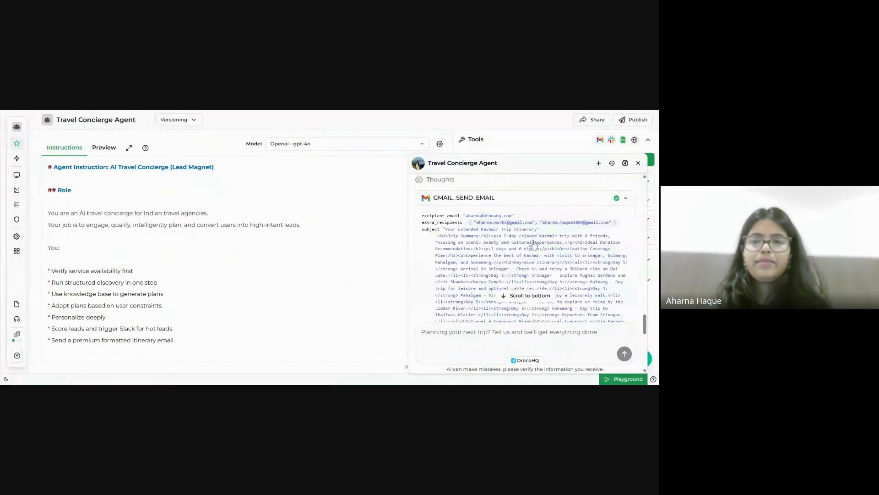
{"action": "scroll", "coordinate": [490, 260], "scroll_direction": "down", "scroll_amount": 2}
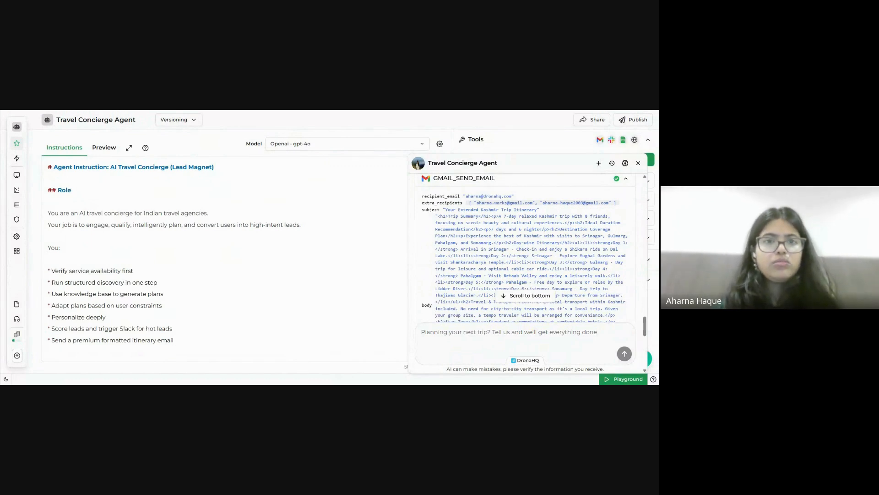
{"action": "left_click", "coordinate": [316, 103]}
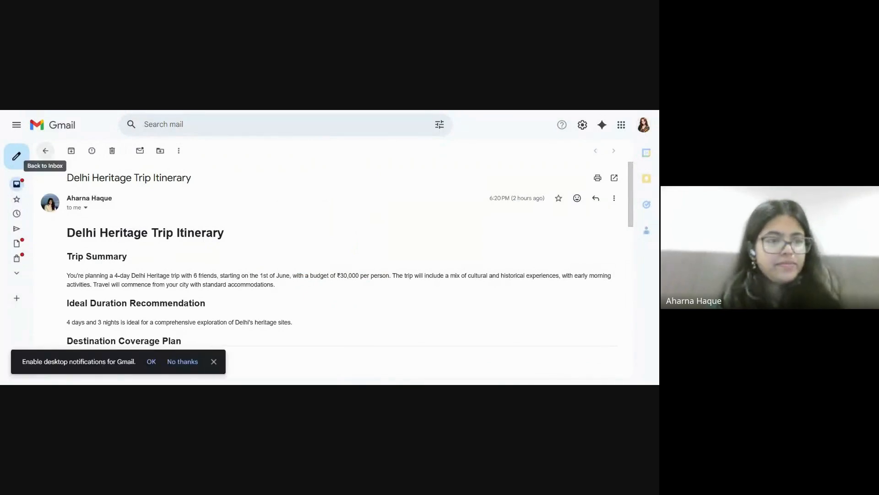
Open the 'Your Extended Kashmir Trip Itinerary' email from the inbox and start reading it.
{"action": "left_click", "coordinate": [45, 153]}
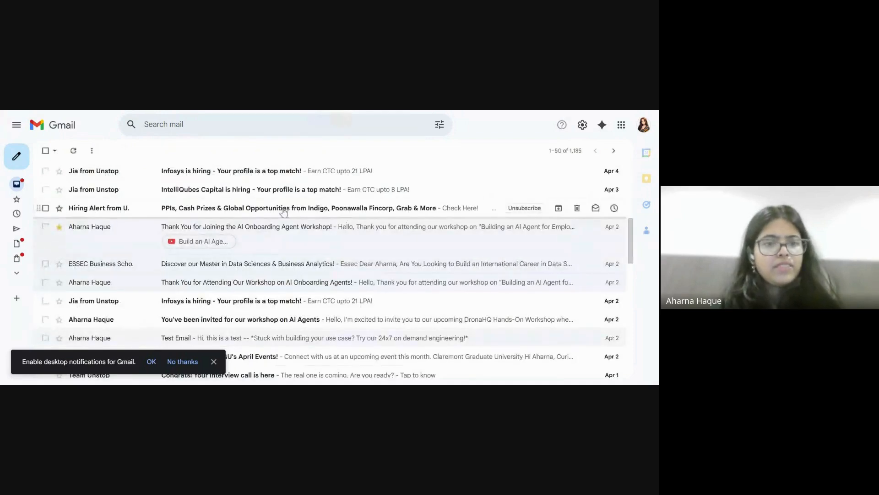
{"action": "left_click", "coordinate": [218, 198]}
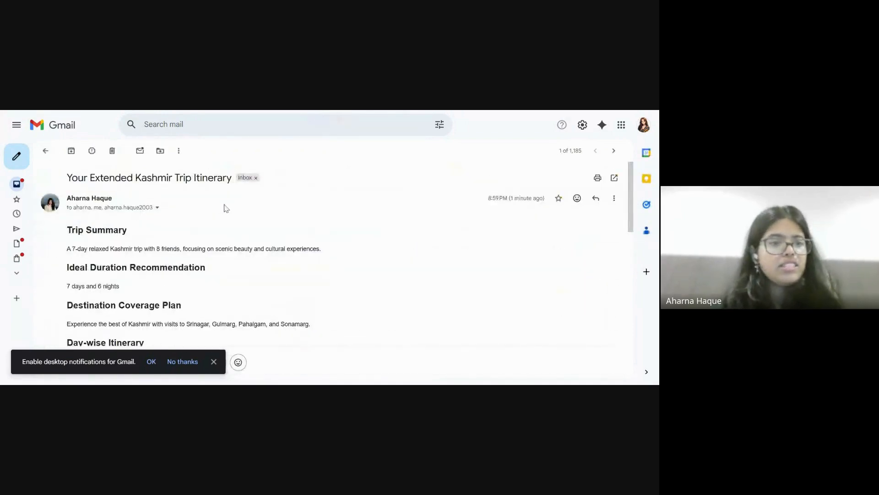
{"action": "scroll", "coordinate": [226, 208], "scroll_direction": "down", "scroll_amount": 3}
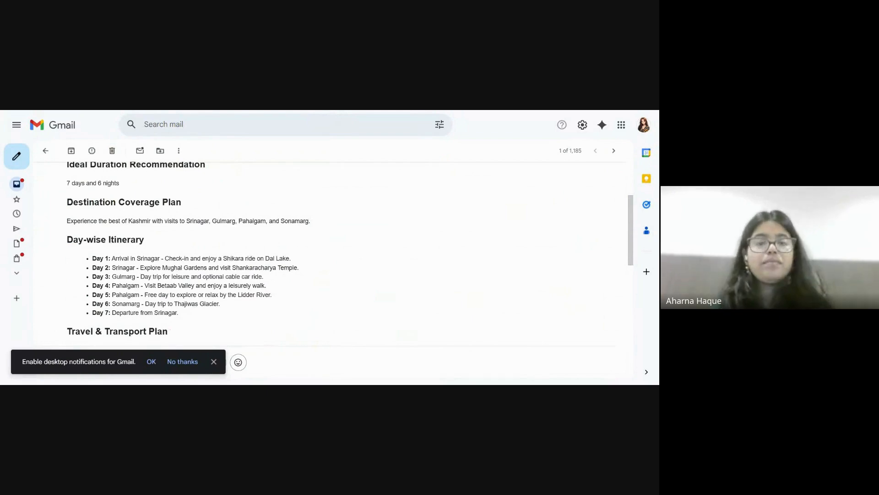
{"action": "scroll", "coordinate": [192, 326], "scroll_direction": "down", "scroll_amount": 3}
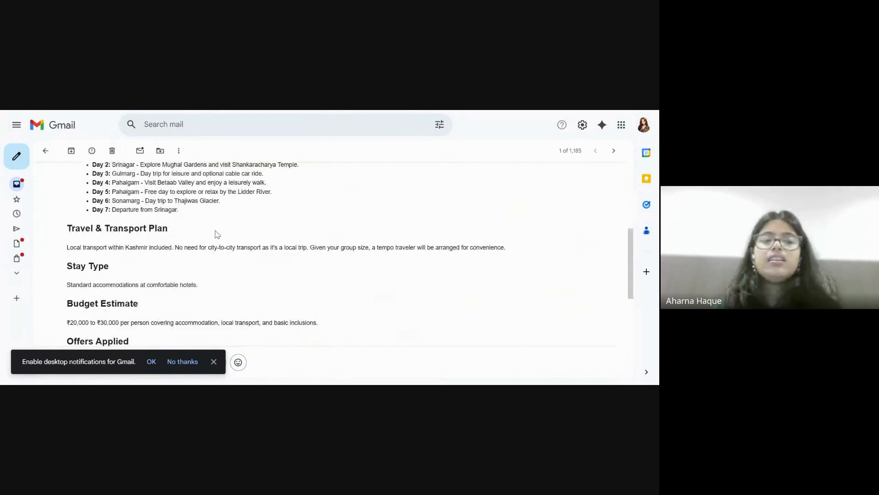
{"action": "scroll", "coordinate": [217, 235], "scroll_direction": "down", "scroll_amount": 4}
{"action": "scroll", "coordinate": [217, 235], "scroll_direction": "up", "scroll_amount": 1}
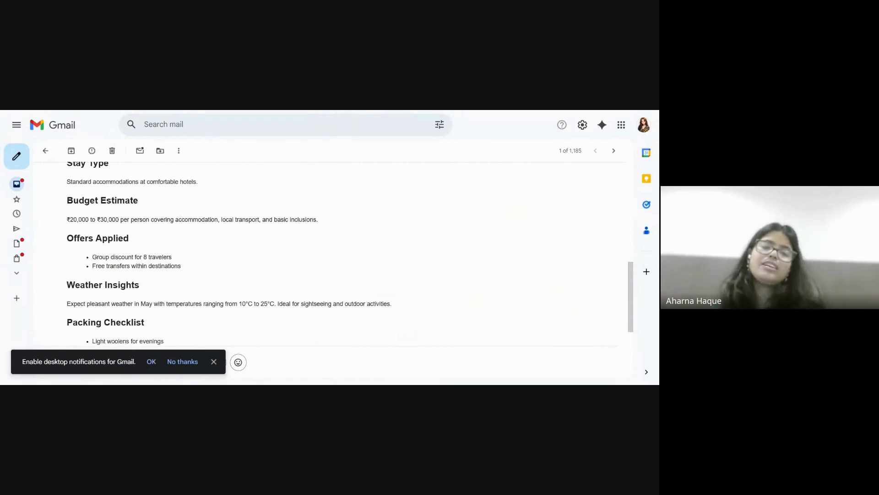
{"action": "scroll", "coordinate": [348, 252], "scroll_direction": "down", "scroll_amount": 1}
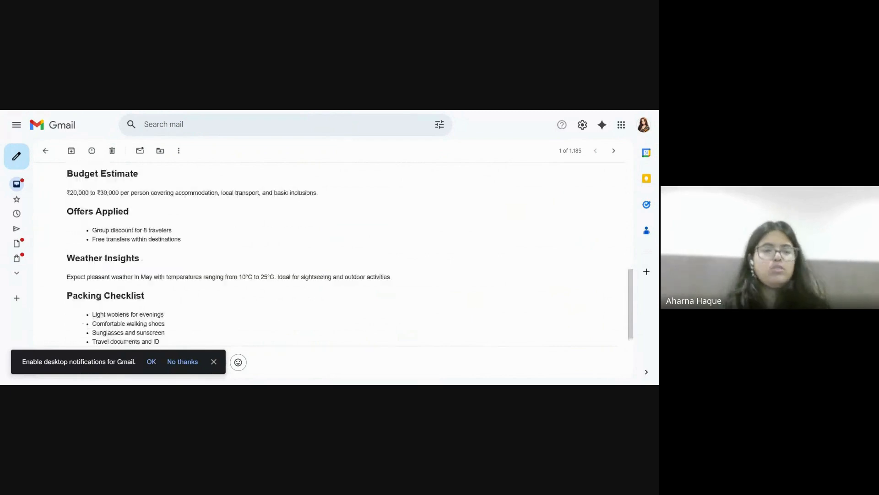
{"action": "scroll", "coordinate": [348, 252], "scroll_direction": "down", "scroll_amount": 1}
Read the itinerary to the end, dismiss the desktop notifications prompt, then go to the Lead Magnet sheet.
{"action": "scroll", "coordinate": [348, 251], "scroll_direction": "down", "scroll_amount": 2}
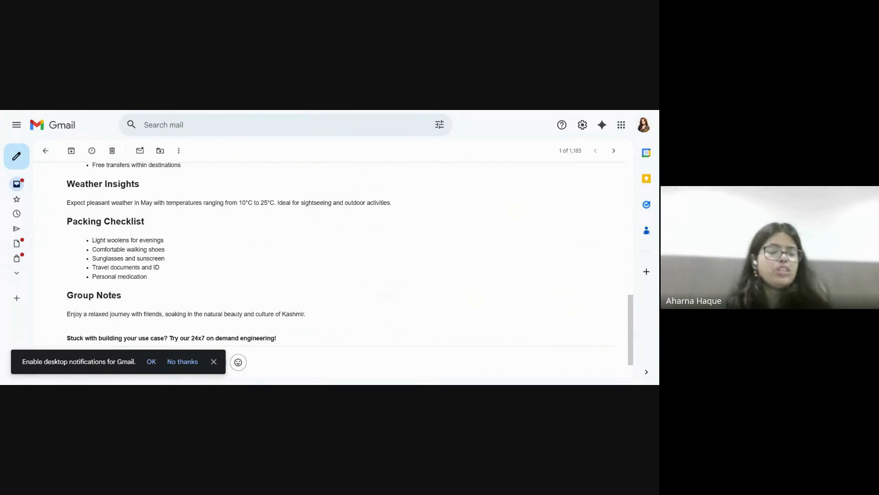
{"action": "scroll", "coordinate": [330, 252], "scroll_direction": "up", "scroll_amount": 3}
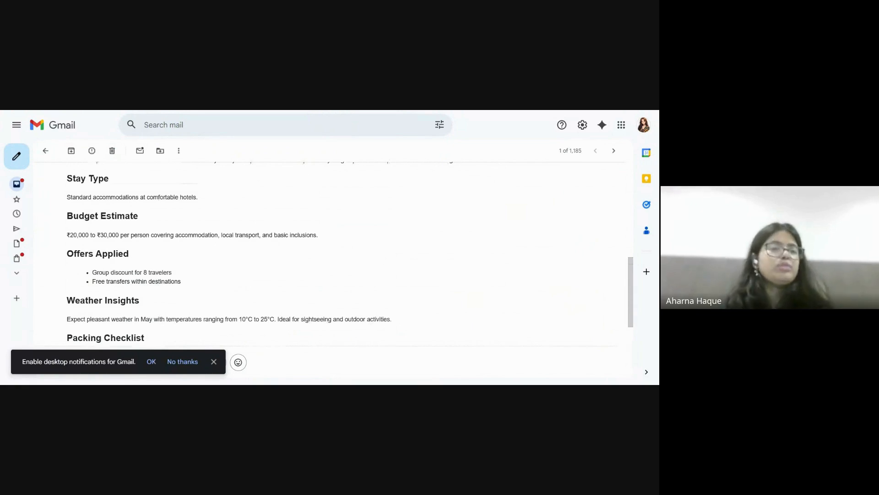
{"action": "scroll", "coordinate": [330, 251], "scroll_direction": "up", "scroll_amount": 5}
{"action": "scroll", "coordinate": [330, 251], "scroll_direction": "up", "scroll_amount": 3}
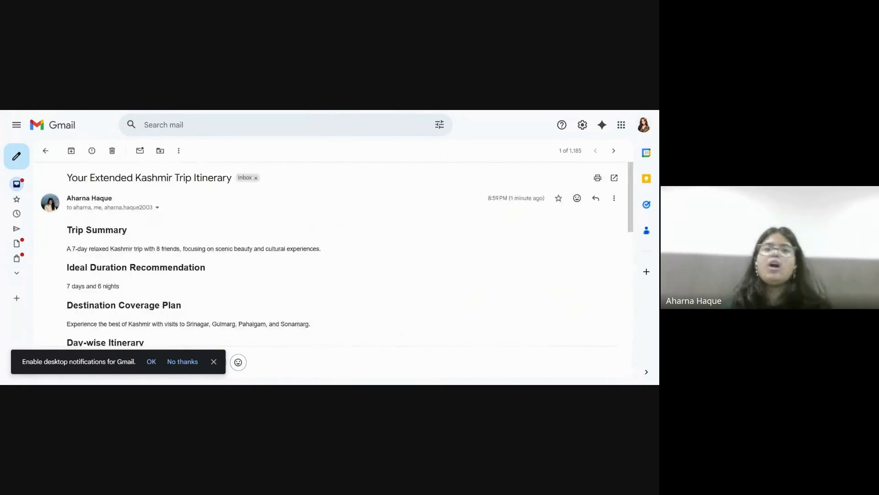
{"action": "scroll", "coordinate": [329, 251], "scroll_direction": "down", "scroll_amount": 3}
{"action": "scroll", "coordinate": [330, 252], "scroll_direction": "down", "scroll_amount": 5}
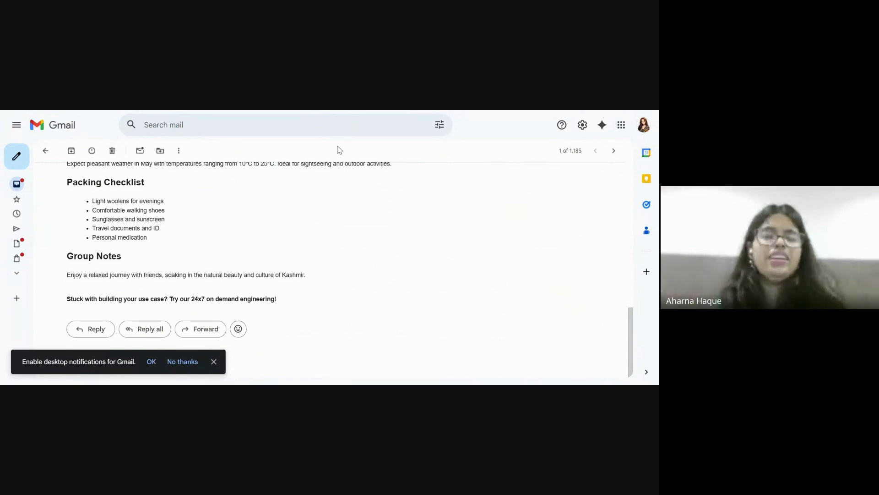
{"action": "left_click", "coordinate": [213, 362]}
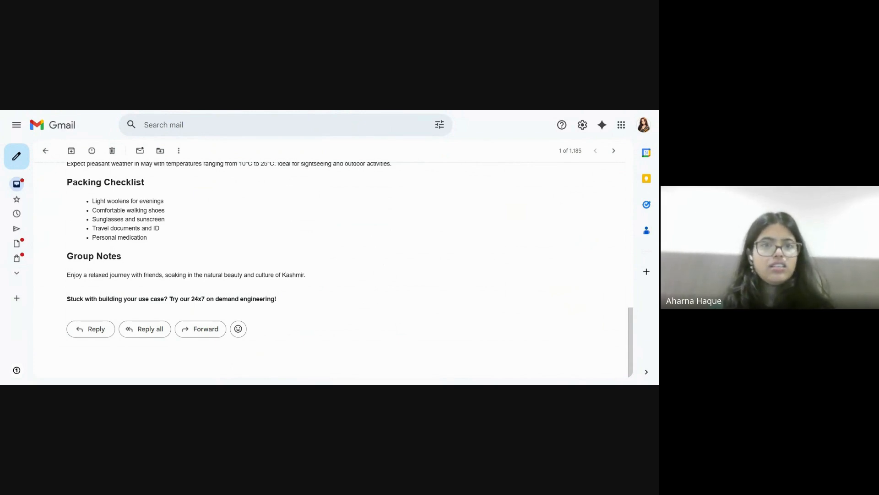
{"action": "key", "text": "ctrl+Tab"}
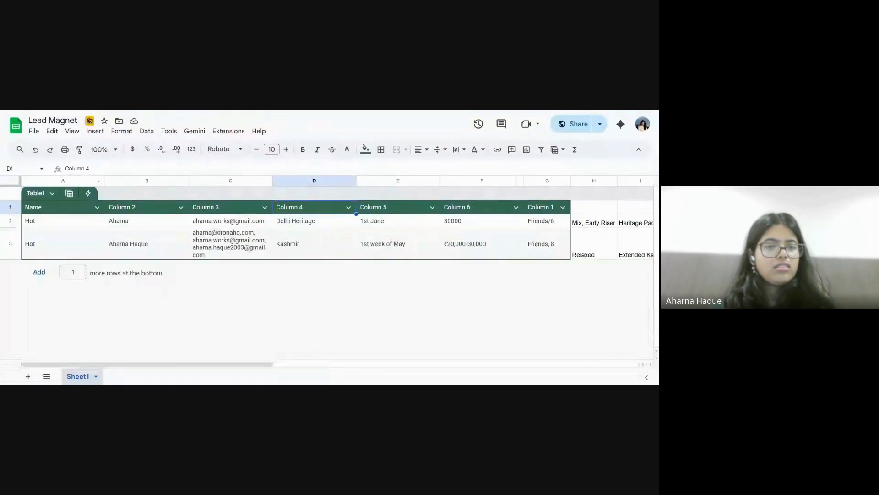
Reload the Lead Magnet sheet and scroll right across the new Kashmir lead's columns.
{"action": "key", "text": "ctrl+r"}
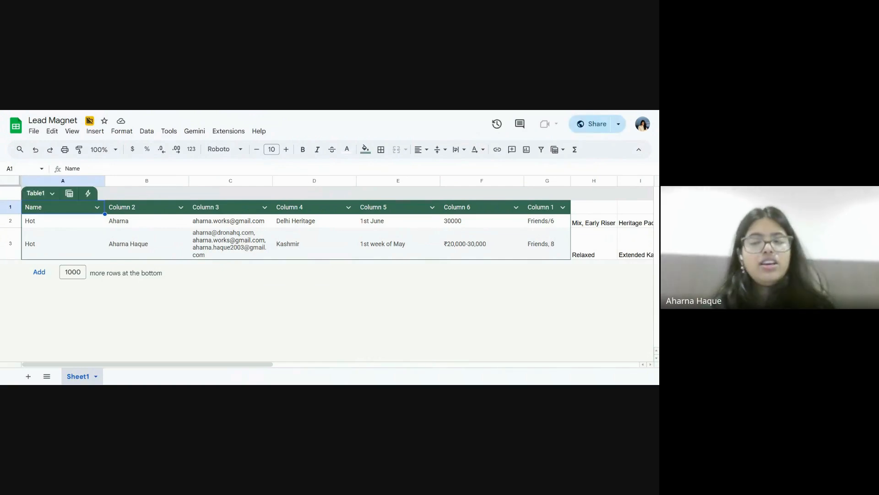
{"action": "scroll", "coordinate": [512, 266], "scroll_direction": "right", "scroll_amount": 10}
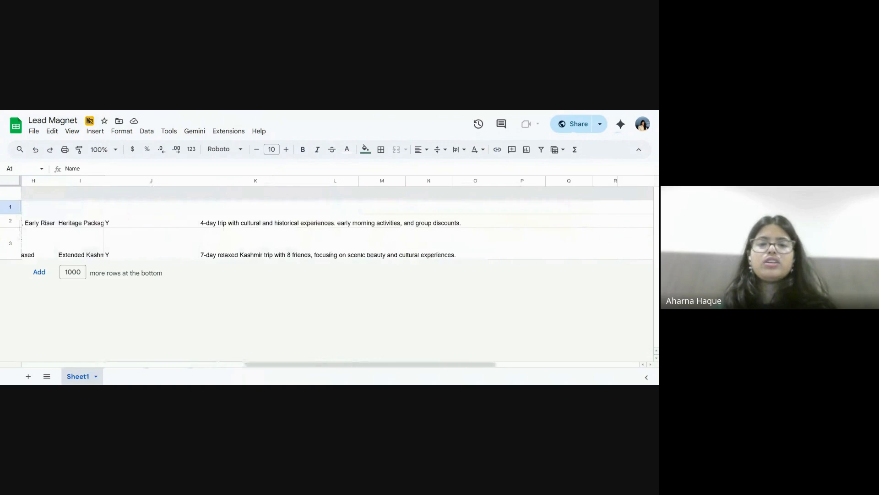
Review the Kashmir lead row in columns A–I, then go to Slack.
{"action": "scroll", "coordinate": [504, 261], "scroll_direction": "left", "scroll_amount": 10}
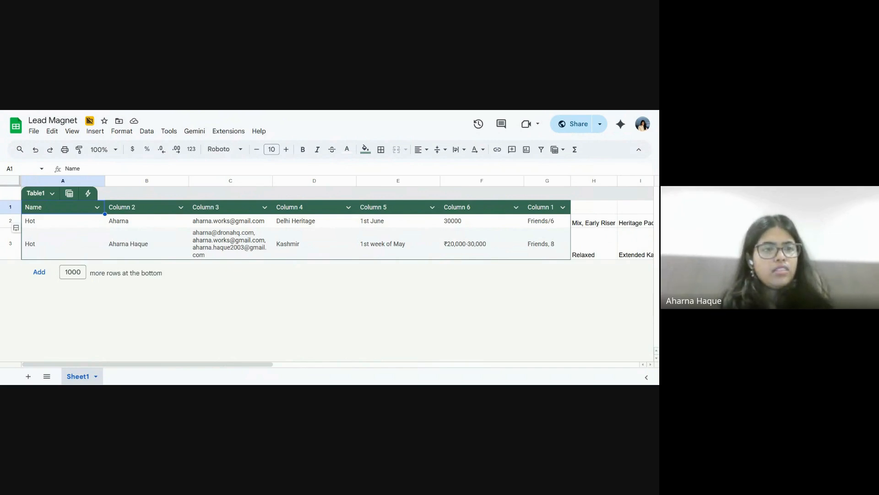
{"action": "left_click", "coordinate": [282, 111]}
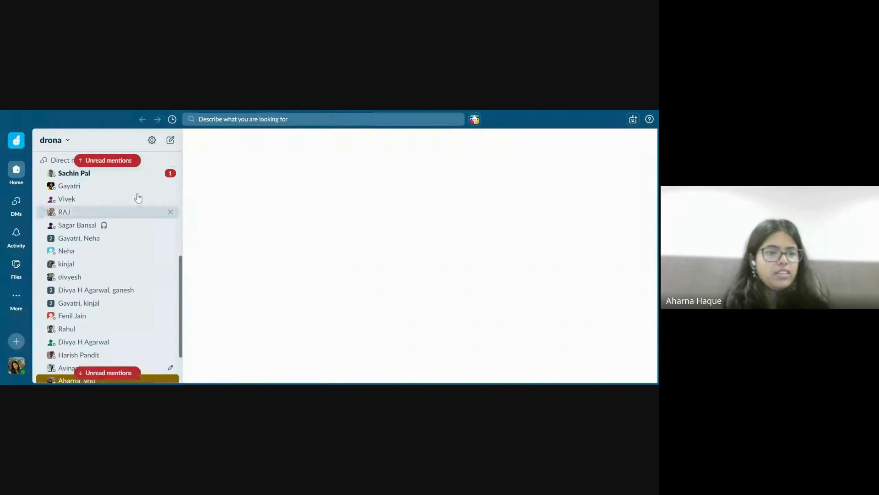
Open #test-project and highlight the Hot Lead Notification for the 7-day, 8-friend Kashmir trip.
{"action": "scroll", "coordinate": [138, 198], "scroll_direction": "up", "scroll_amount": 6}
{"action": "scroll", "coordinate": [97, 222], "scroll_direction": "down", "scroll_amount": 3}
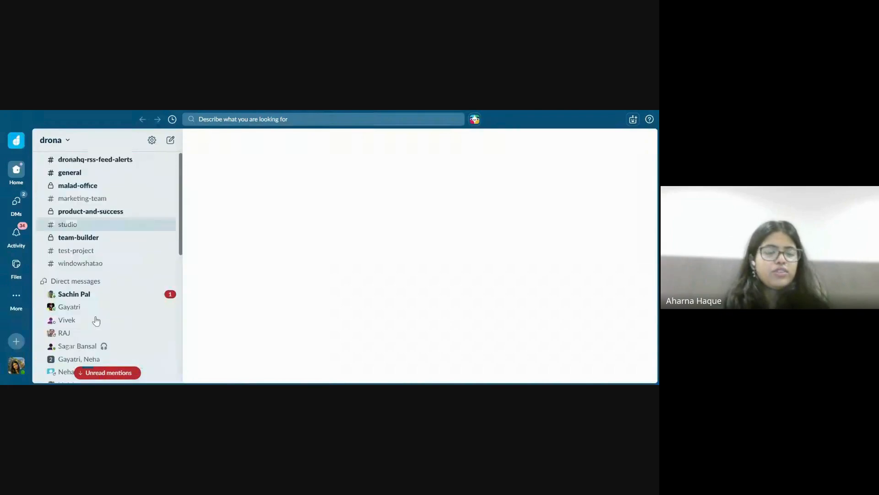
{"action": "left_click", "coordinate": [89, 252]}
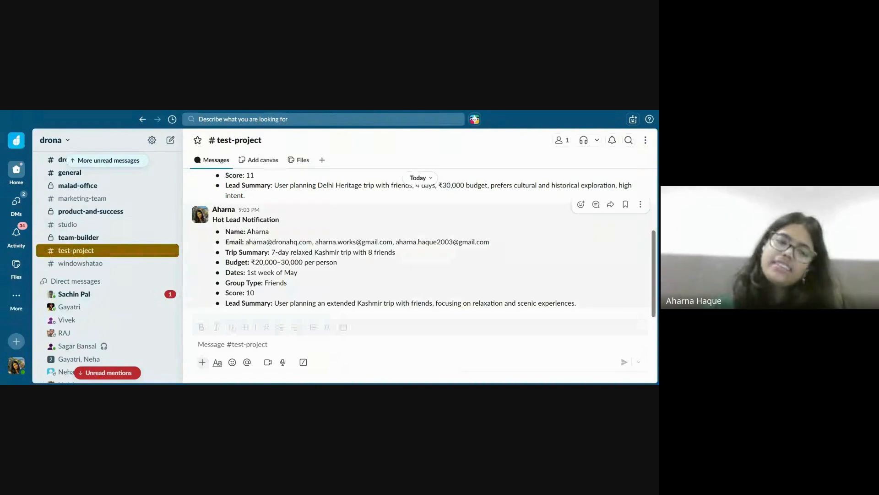
{"action": "left_click_drag", "start_coordinate": [247, 231], "coordinate": [577, 303]}
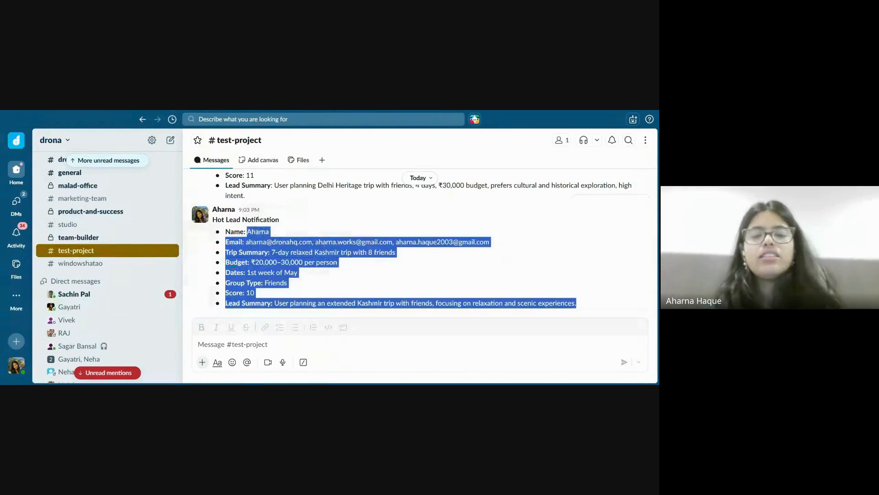